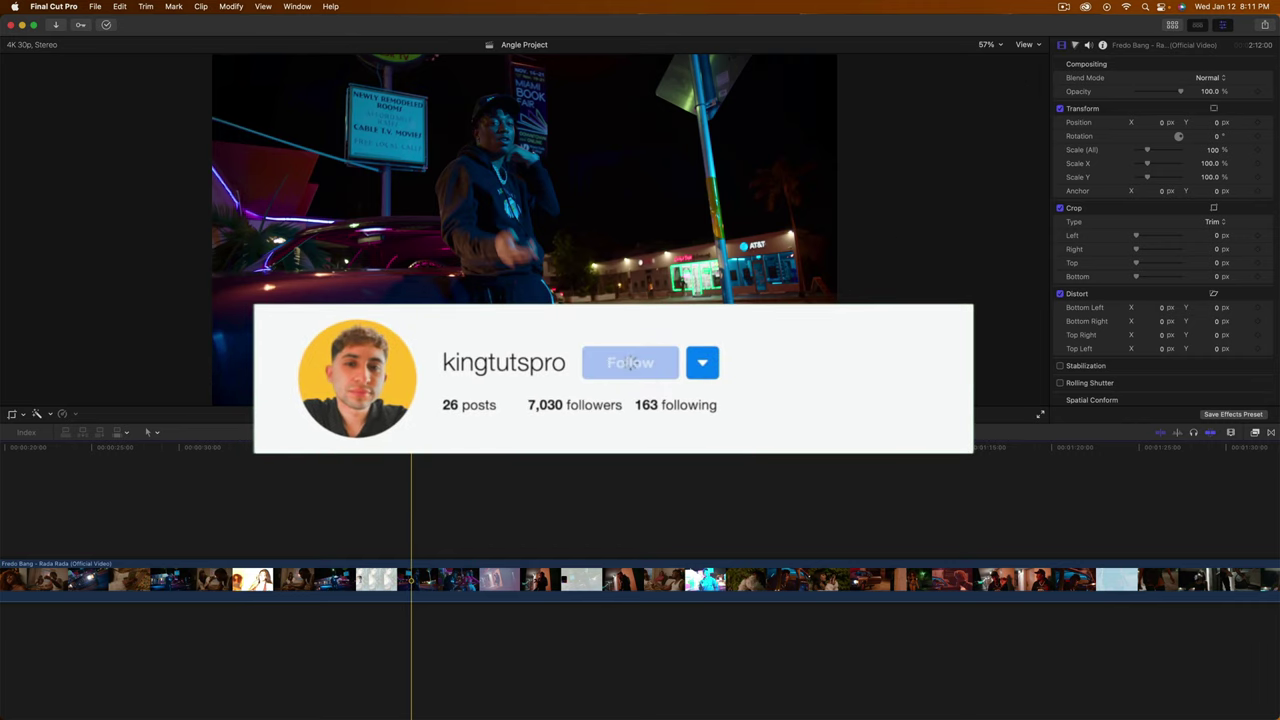
# - Play the music video clip from around 40 seconds and park the playhead on the three-panel shot at 41:21
pyautogui.moveTo(410, 454); pyautogui.dragTo(365, 454)
pyautogui.press('space')
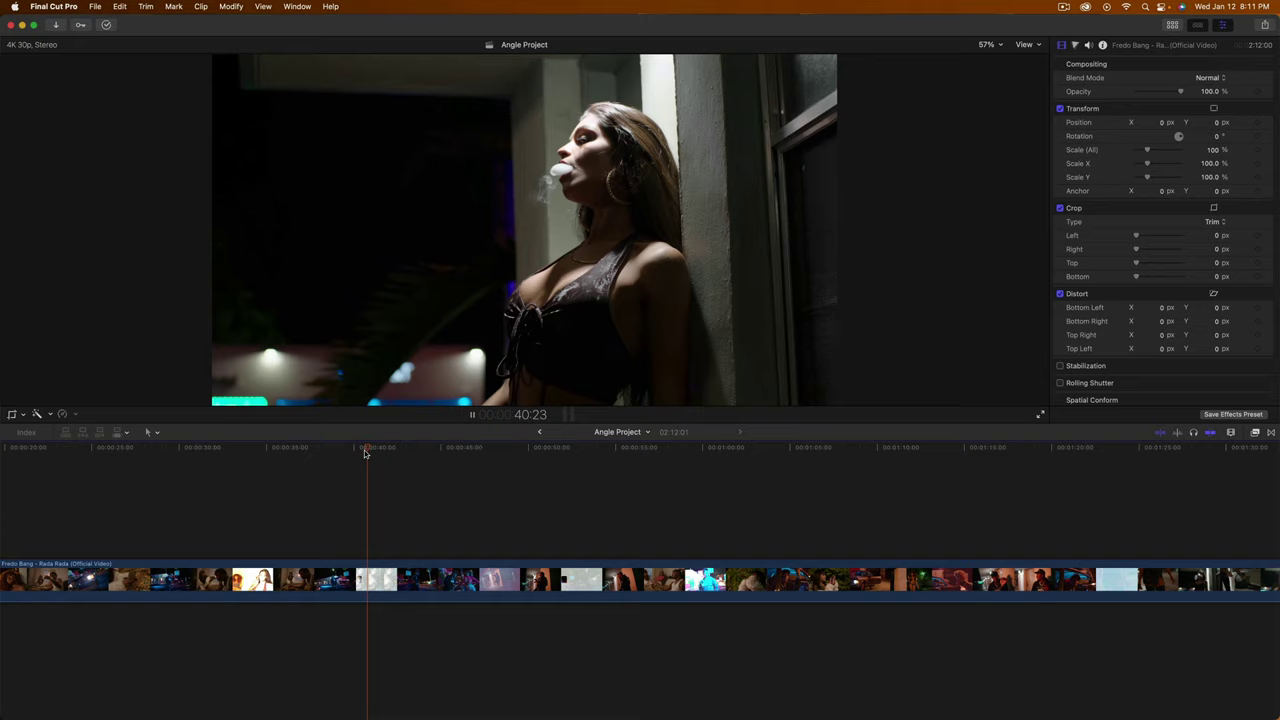
pyautogui.moveTo(367, 454)
pyautogui.mouseDown()
pyautogui.moveTo(394, 449)
pyautogui.moveTo(383, 448)
pyautogui.mouseUp()
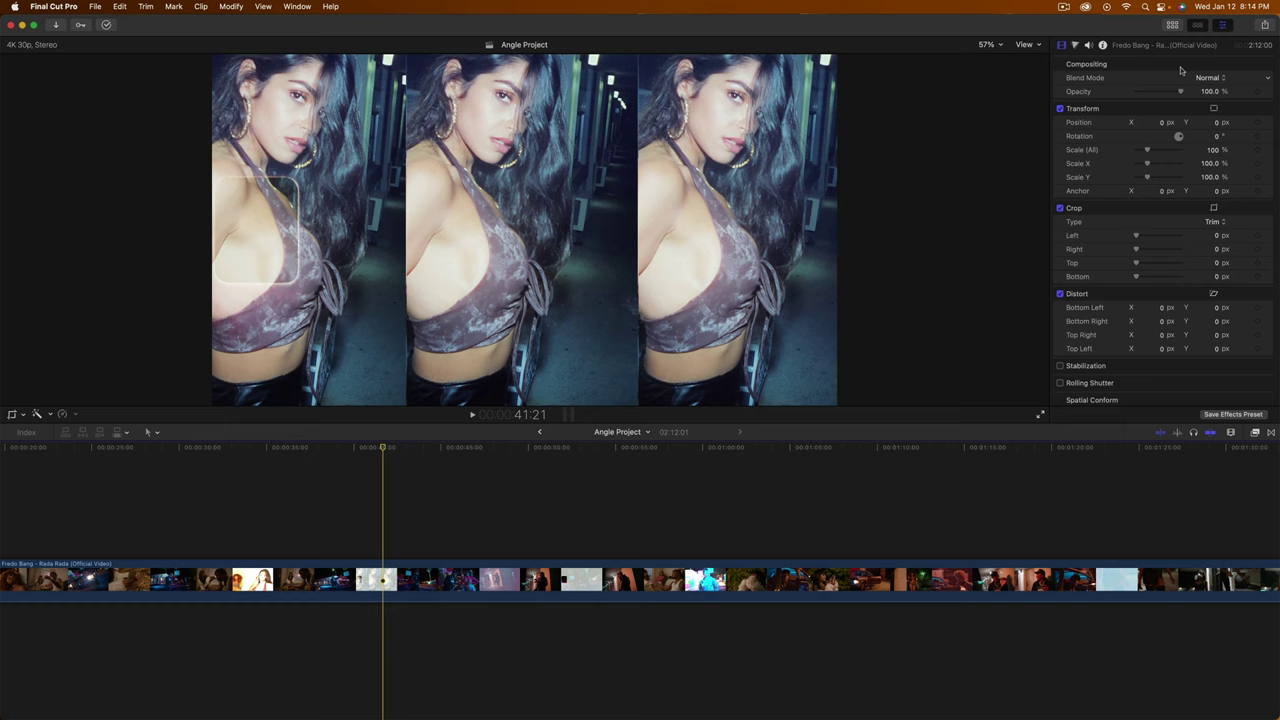
# - Try the WBLR_000017 clip above the main video from about 39:05, play it, and delete it from the timeline
pyautogui.click(1174, 25)
pyautogui.click(431, 250)
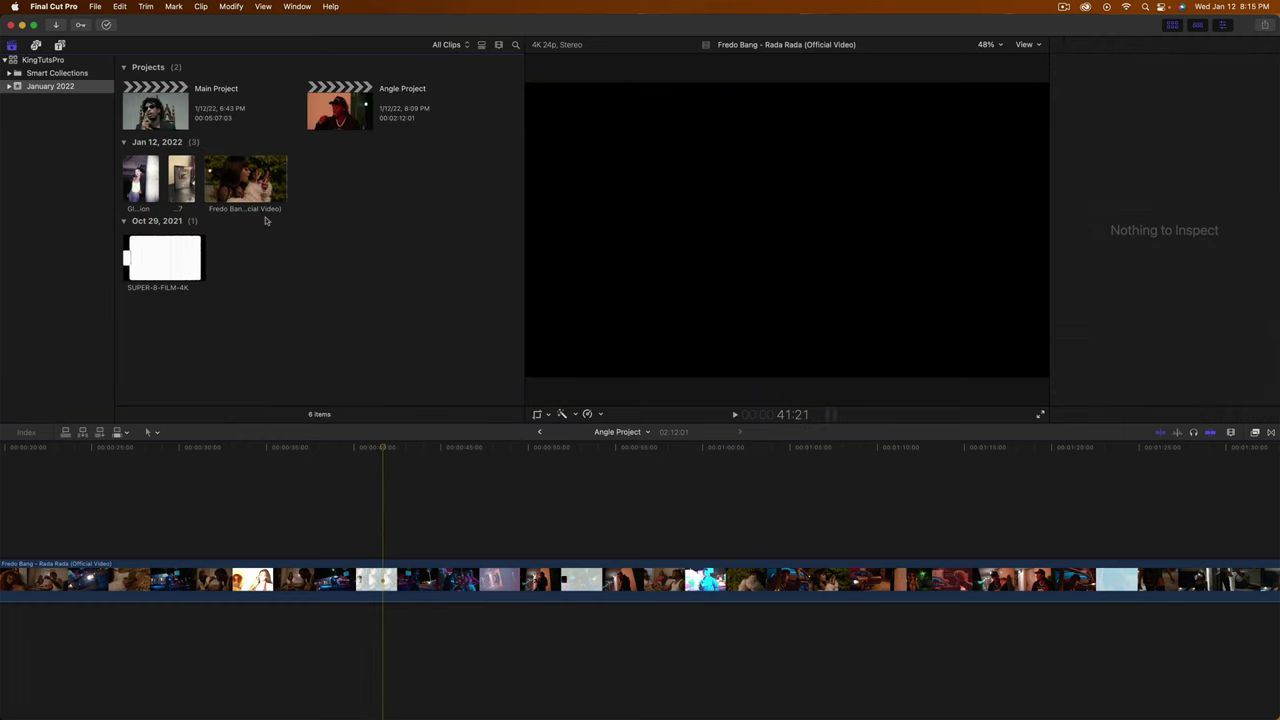
pyautogui.click(182, 178)
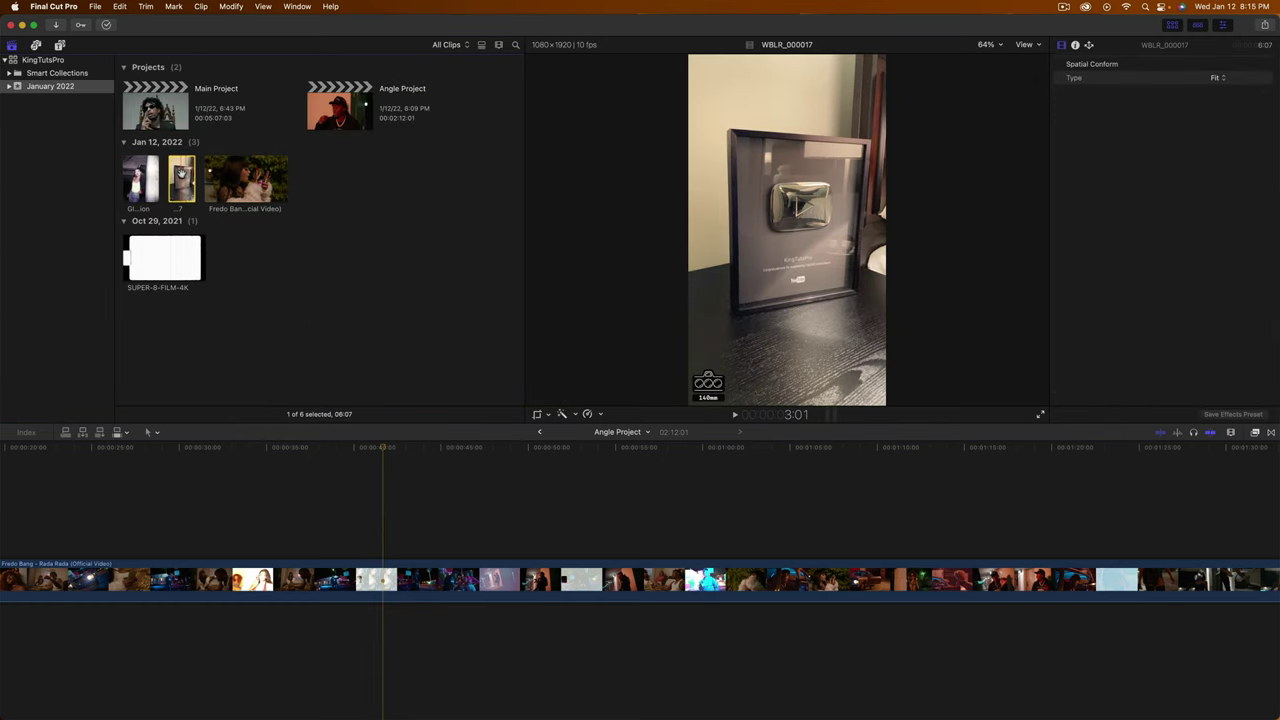
pyautogui.moveTo(182, 176); pyautogui.dragTo(340, 470)
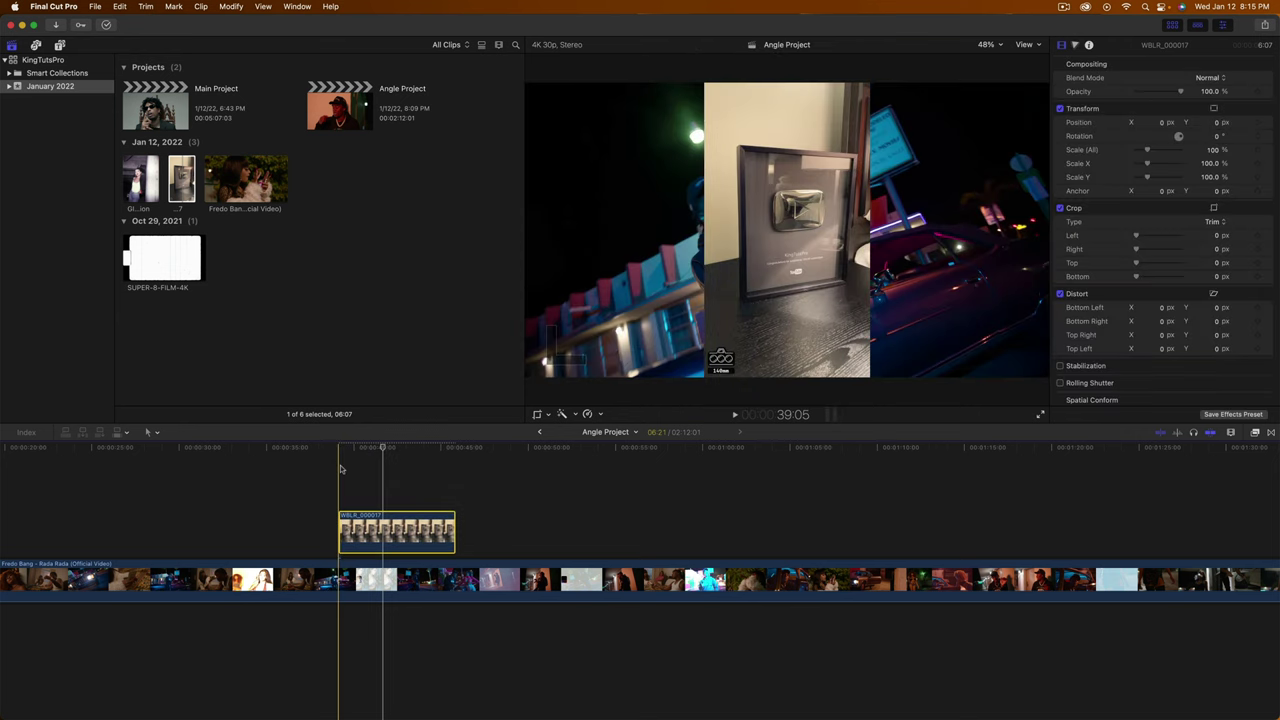
pyautogui.press('super+equal')
pyautogui.press('space')
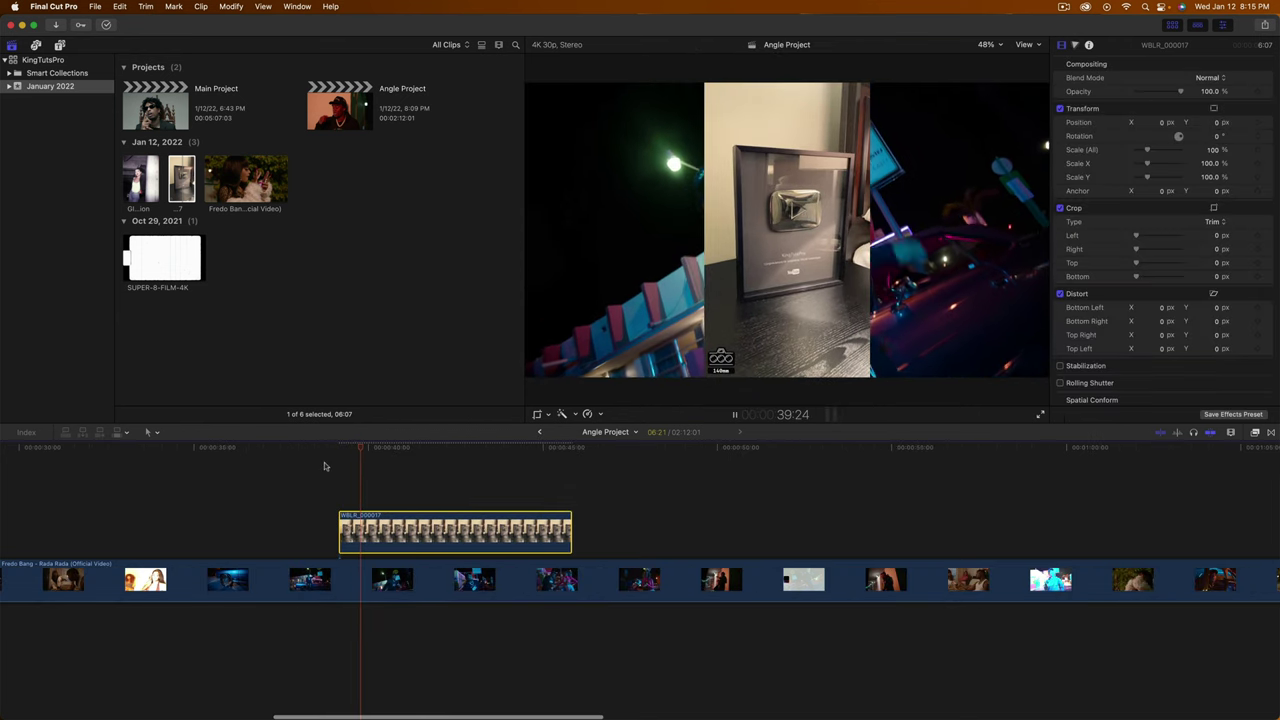
pyautogui.press('space')
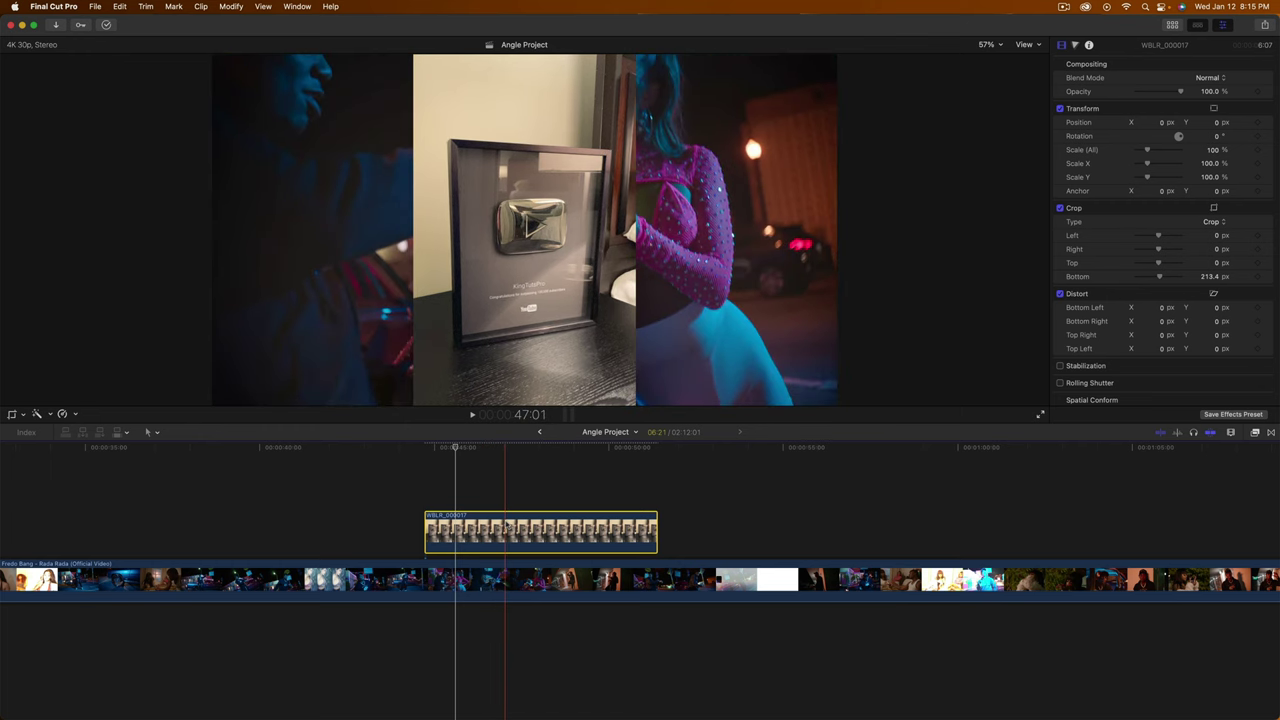
pyautogui.press('Delete')
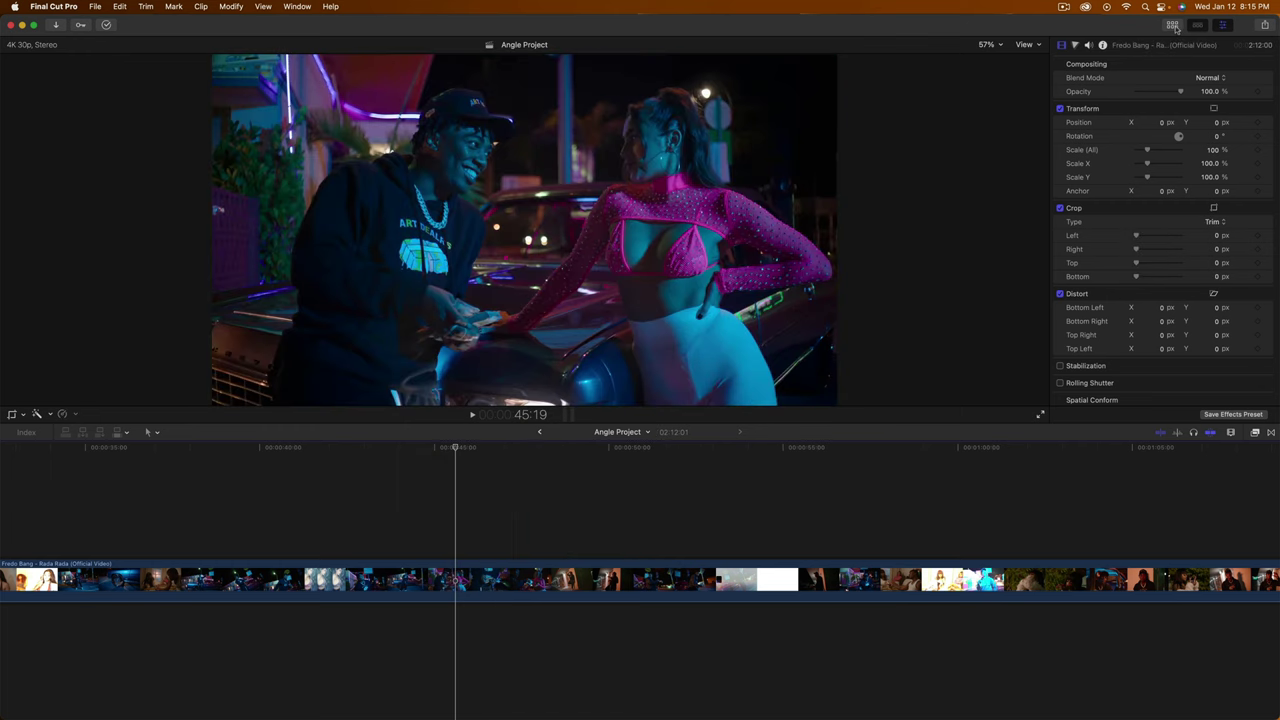
# - Connect the GIF-ification clip above the music video at about 41 seconds and play it
pyautogui.click(1174, 26)
pyautogui.click(140, 178)
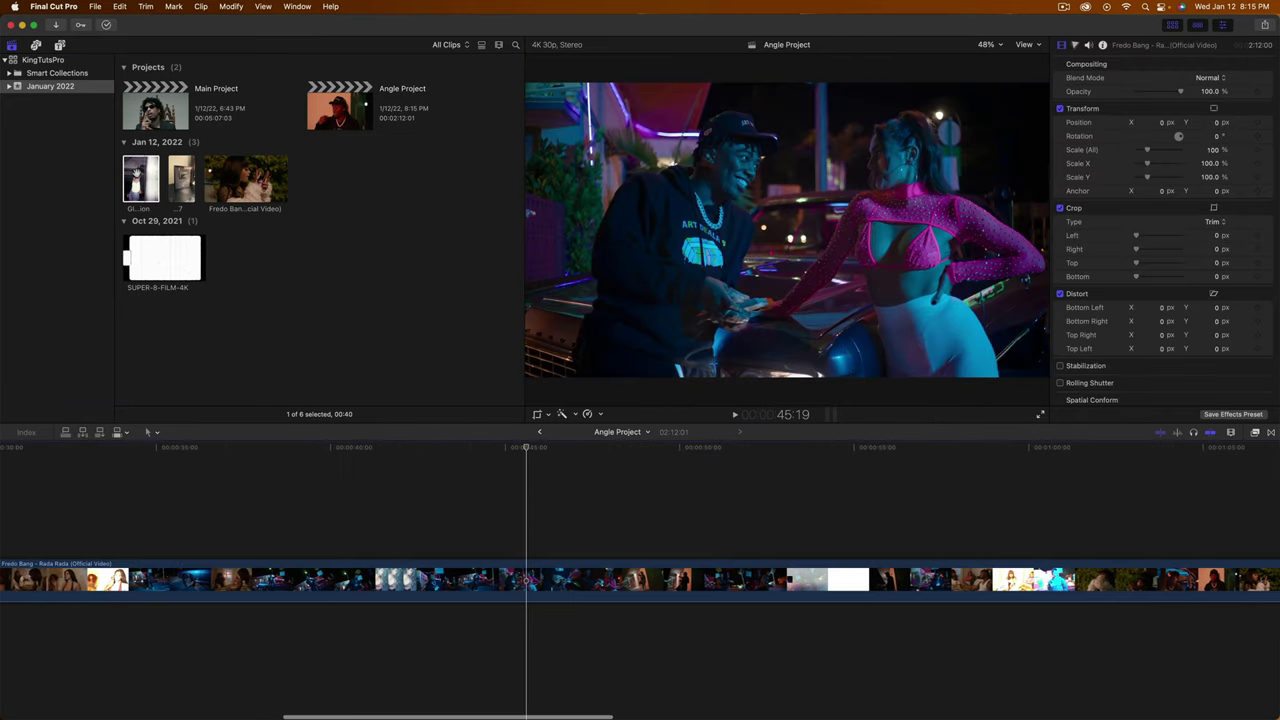
pyautogui.moveTo(140, 178); pyautogui.dragTo(381, 488)
pyautogui.press('super+=')
pyautogui.press('space')
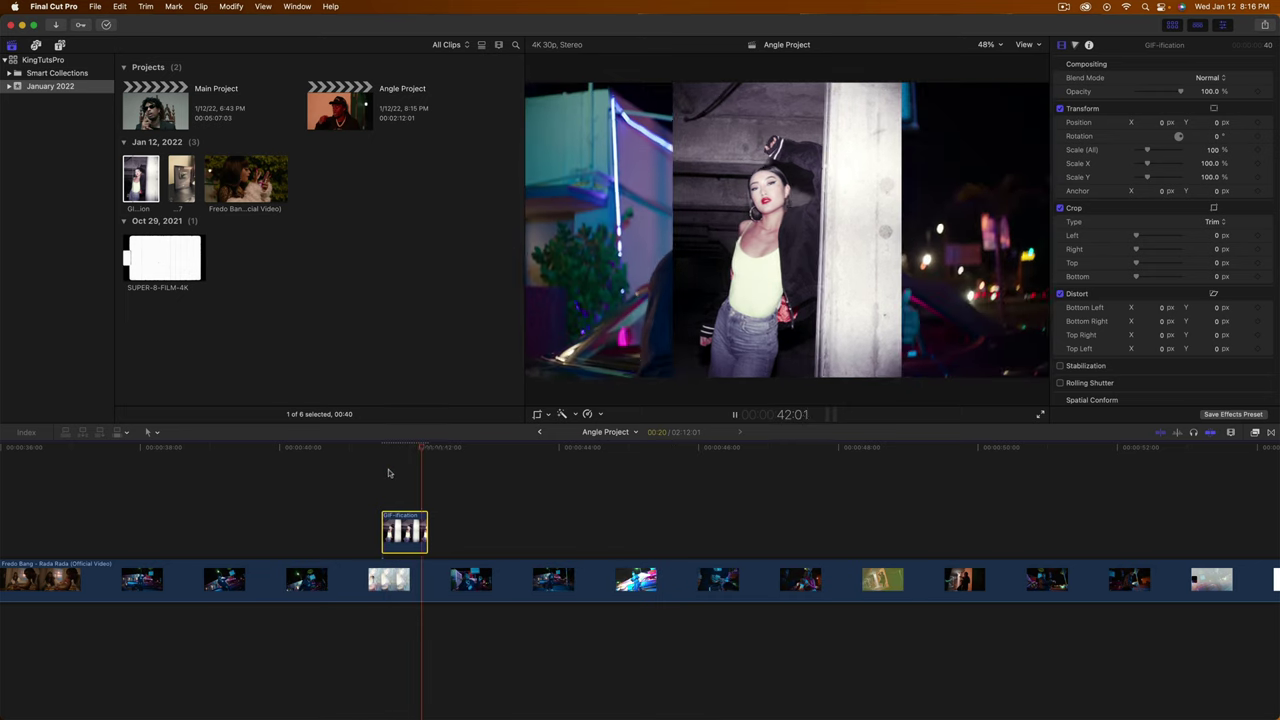
pyautogui.press('space')
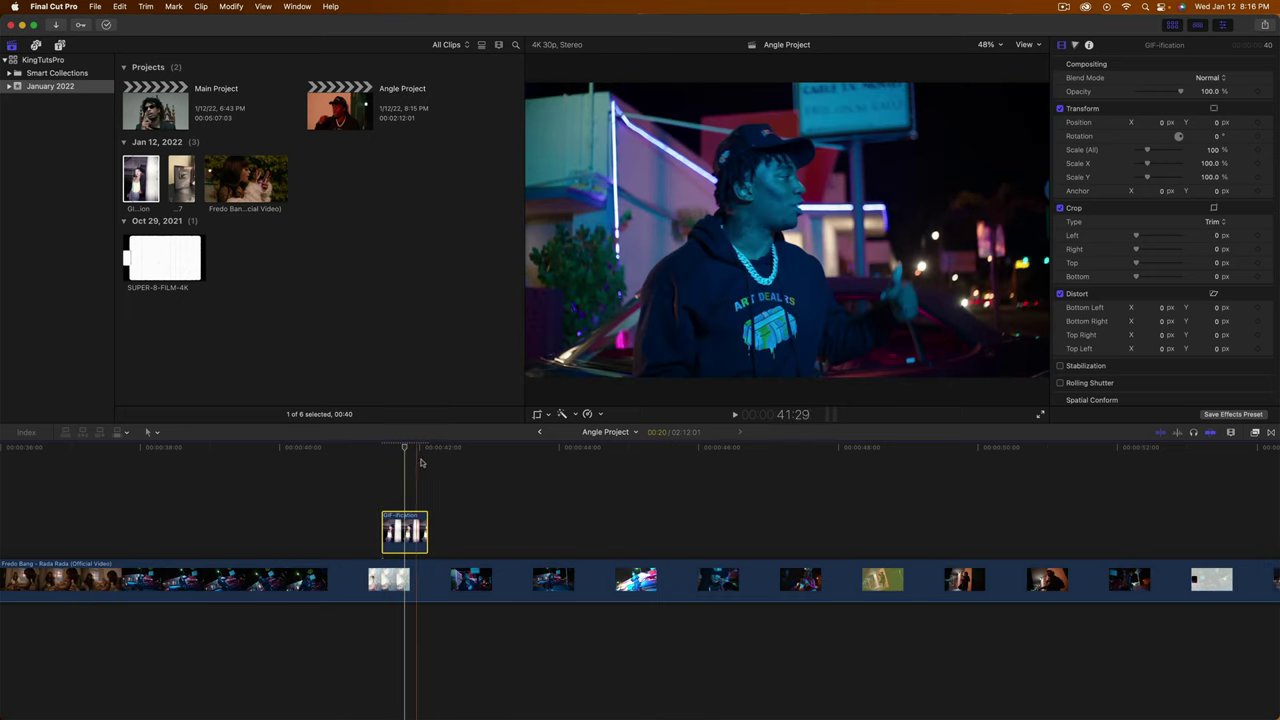
# - Move the GIF-ification clip earlier to about 39:06 and disable the music video clip beneath it
pyautogui.moveTo(425, 518); pyautogui.dragTo(267, 512)
pyautogui.press('space')
pyautogui.press('space')
pyautogui.click(420, 582)
pyautogui.press('v')
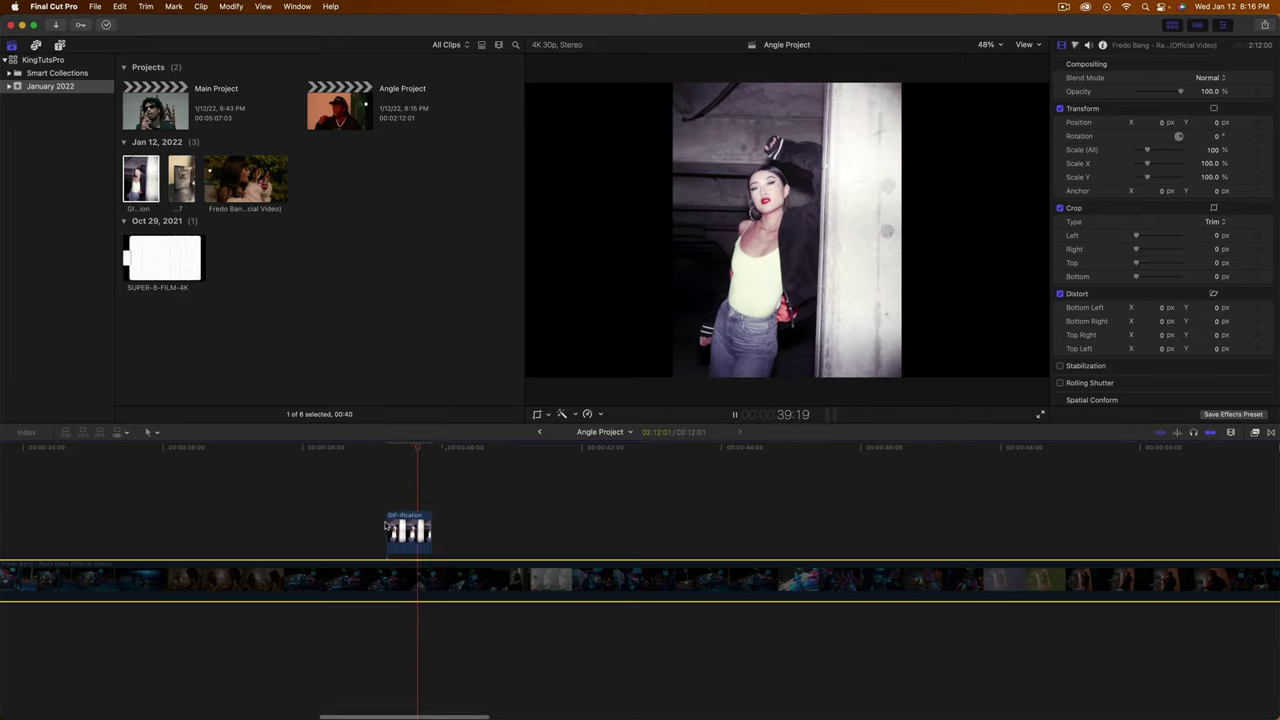
# - Try placing and shortening the WBLR_000017 clip after the GIF-ification clip, and delete it again
pyautogui.moveTo(181, 178); pyautogui.dragTo(478, 530)
pyautogui.hscroll(2, 480, 528)
pyautogui.press('space')
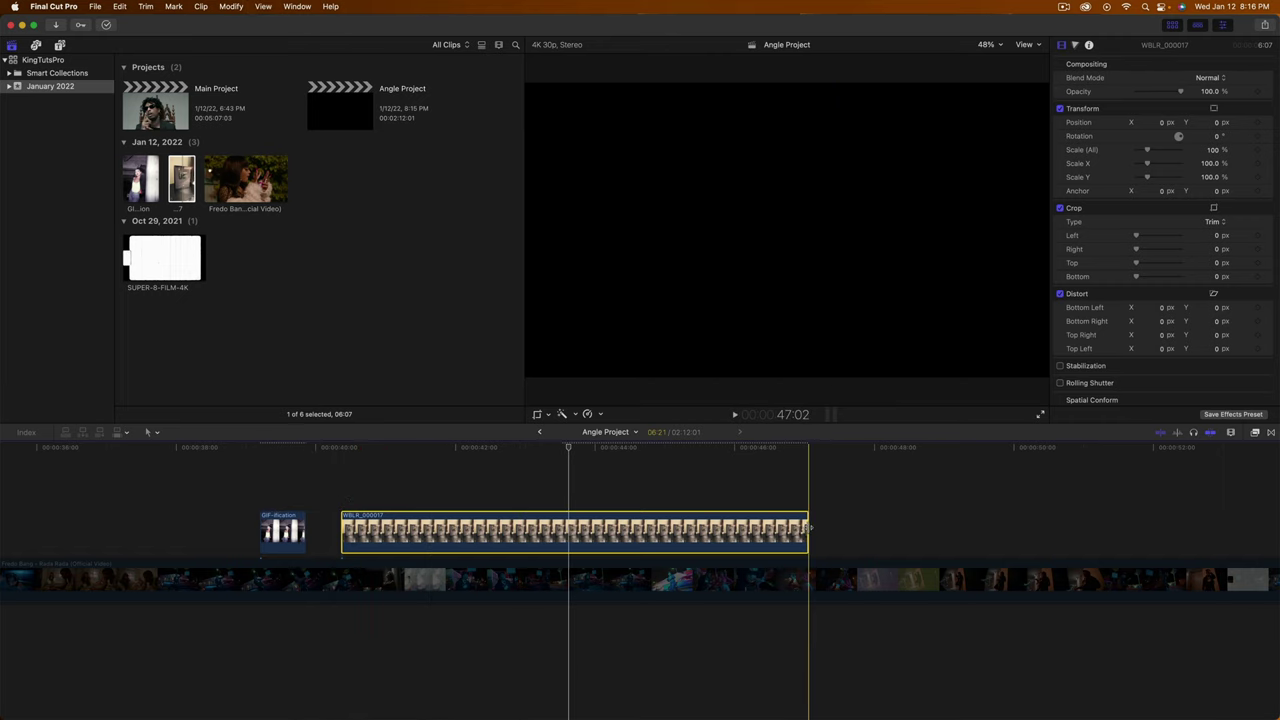
pyautogui.moveTo(809, 527); pyautogui.dragTo(541, 527)
pyautogui.moveTo(420, 530)
pyautogui.keyDown('alt'); pyautogui.mouseDown()
pyautogui.moveTo(628, 528)
pyautogui.moveTo(425, 528)
pyautogui.mouseUp(); pyautogui.keyUp('alt')
pyautogui.press('Delete')
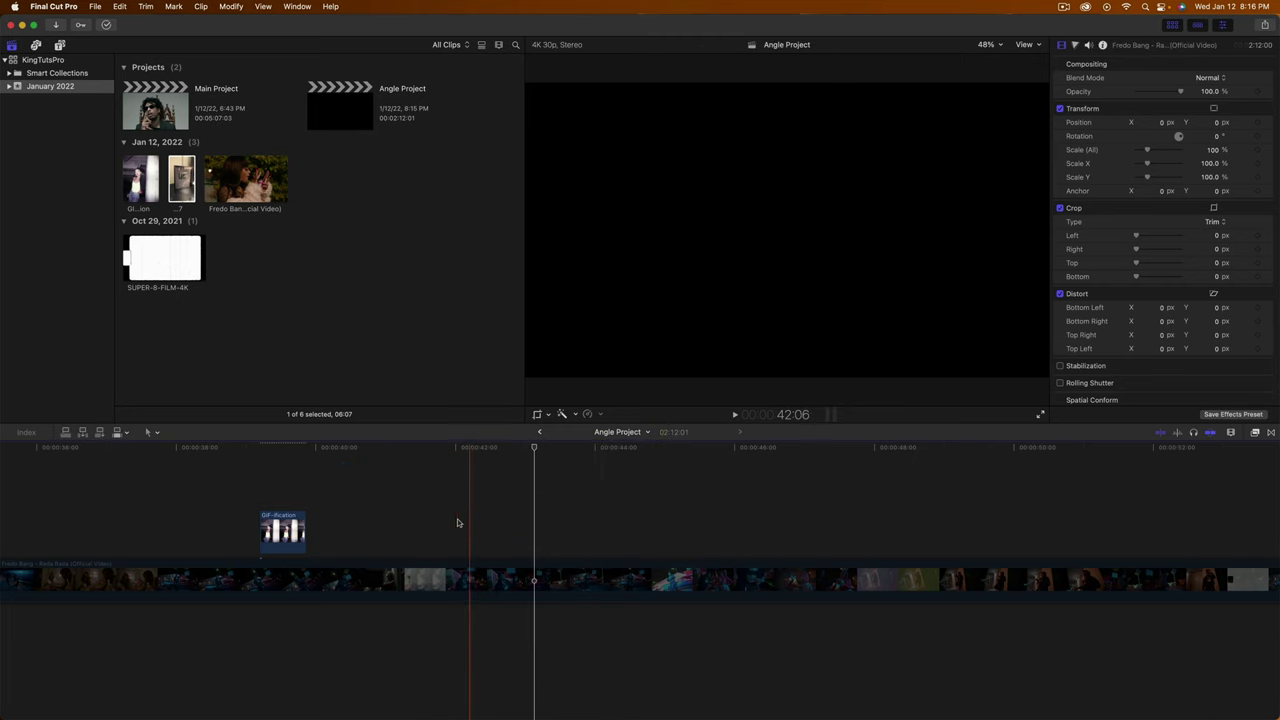
# - Duplicate the GIF-ification clip directly after the original so it loops, and play the two clips back
pyautogui.click(284, 518)
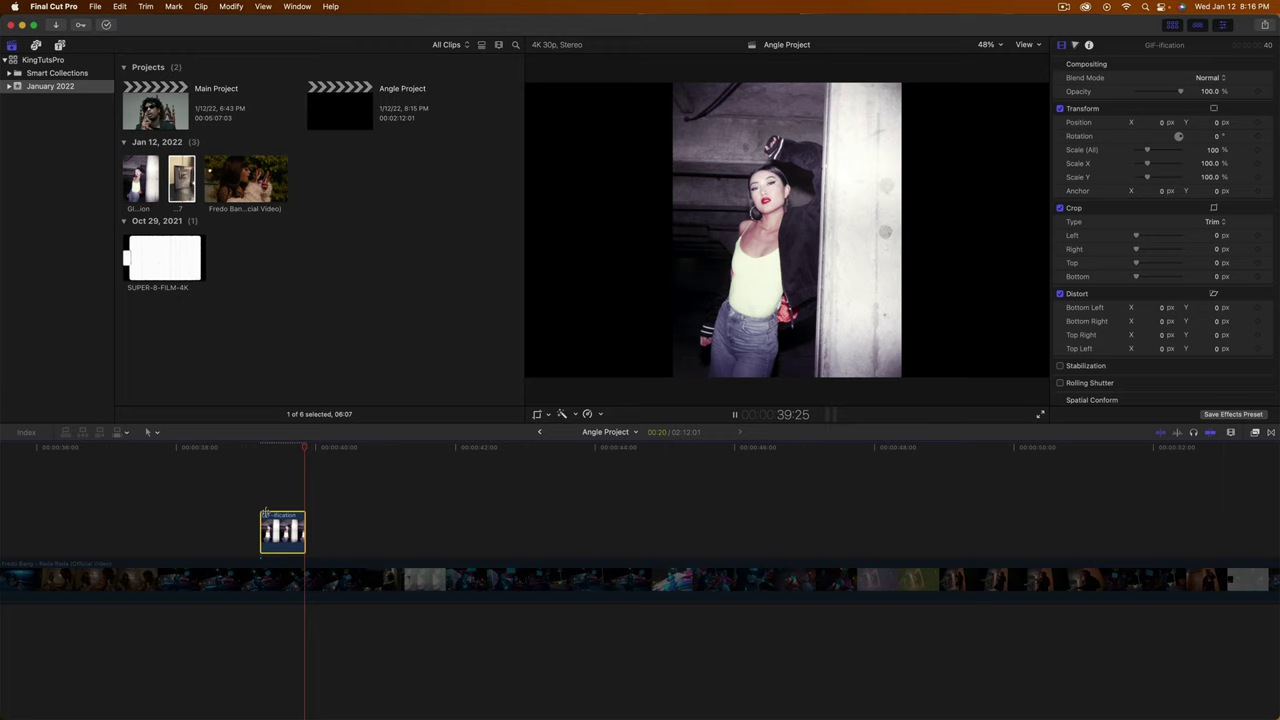
pyautogui.moveTo(284, 526); pyautogui.dragTo(329, 533)
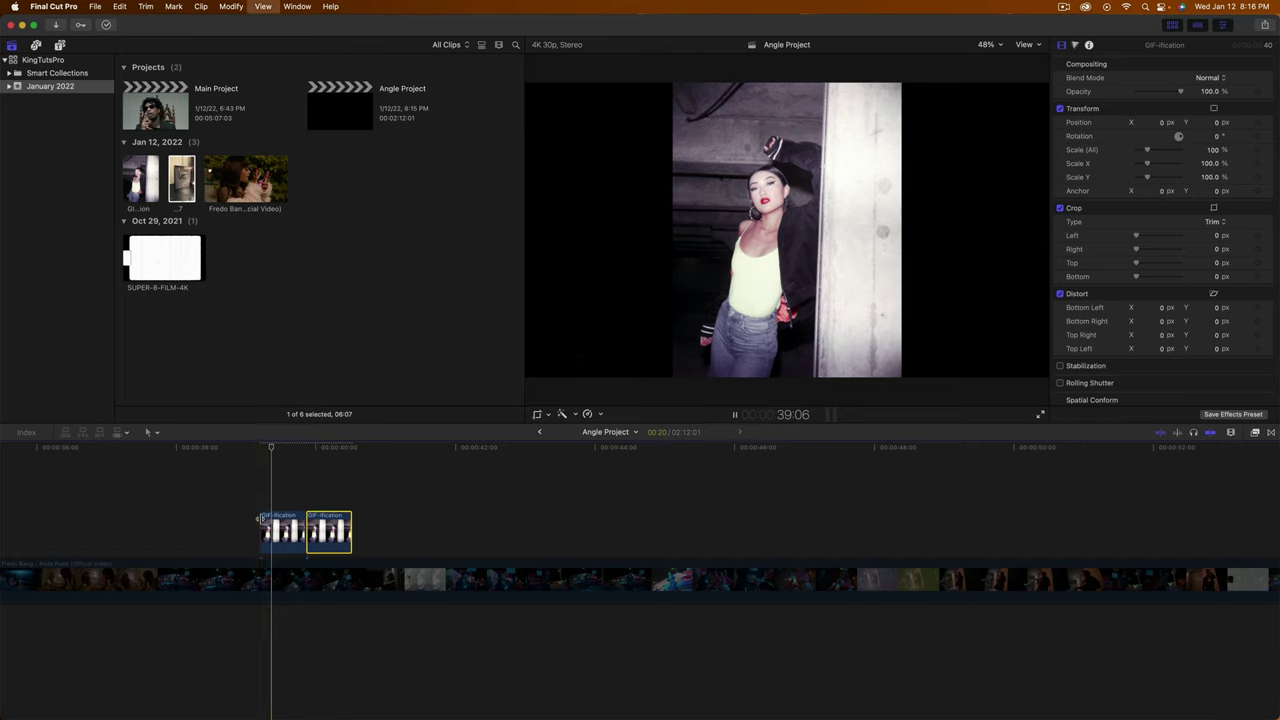
pyautogui.press('space')
pyautogui.press('space')
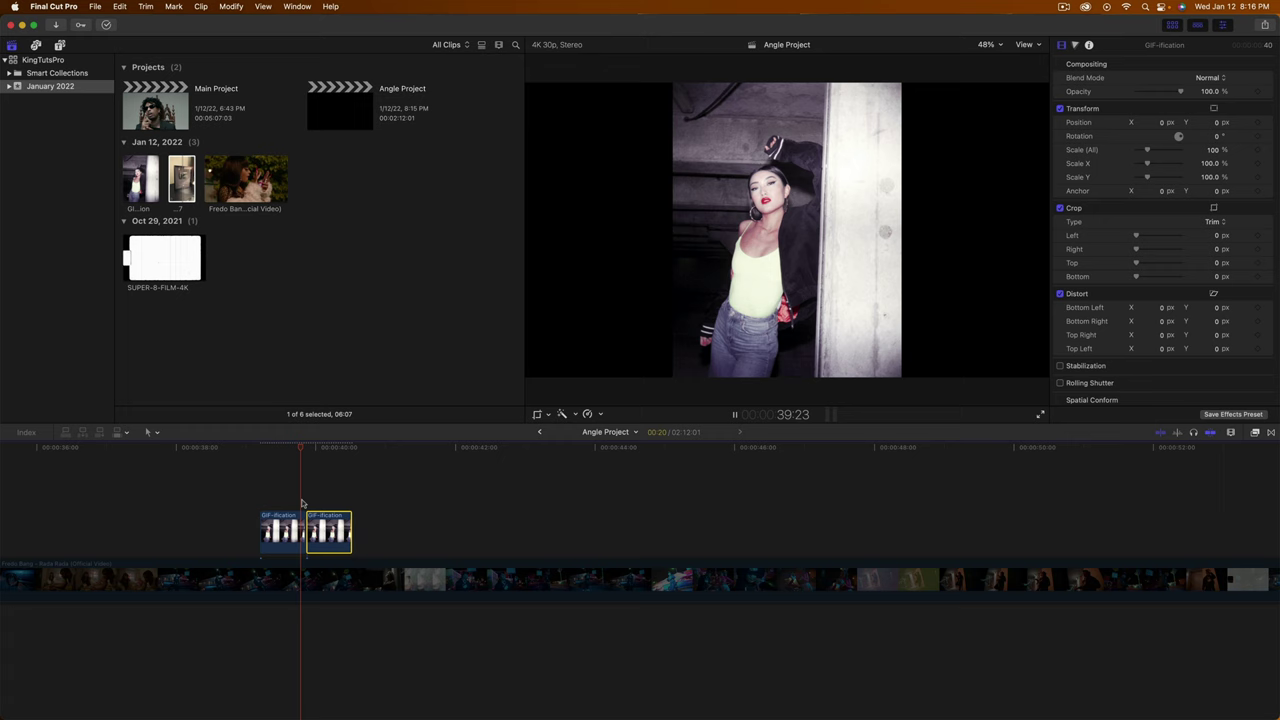
pyautogui.press('space')
# - Combine both GIF-ification clips into a compound clip named "gif final" in the January 2022 event and play it
pyautogui.moveTo(268, 492); pyautogui.dragTo(336, 535)
pyautogui.rightClick(286, 528)
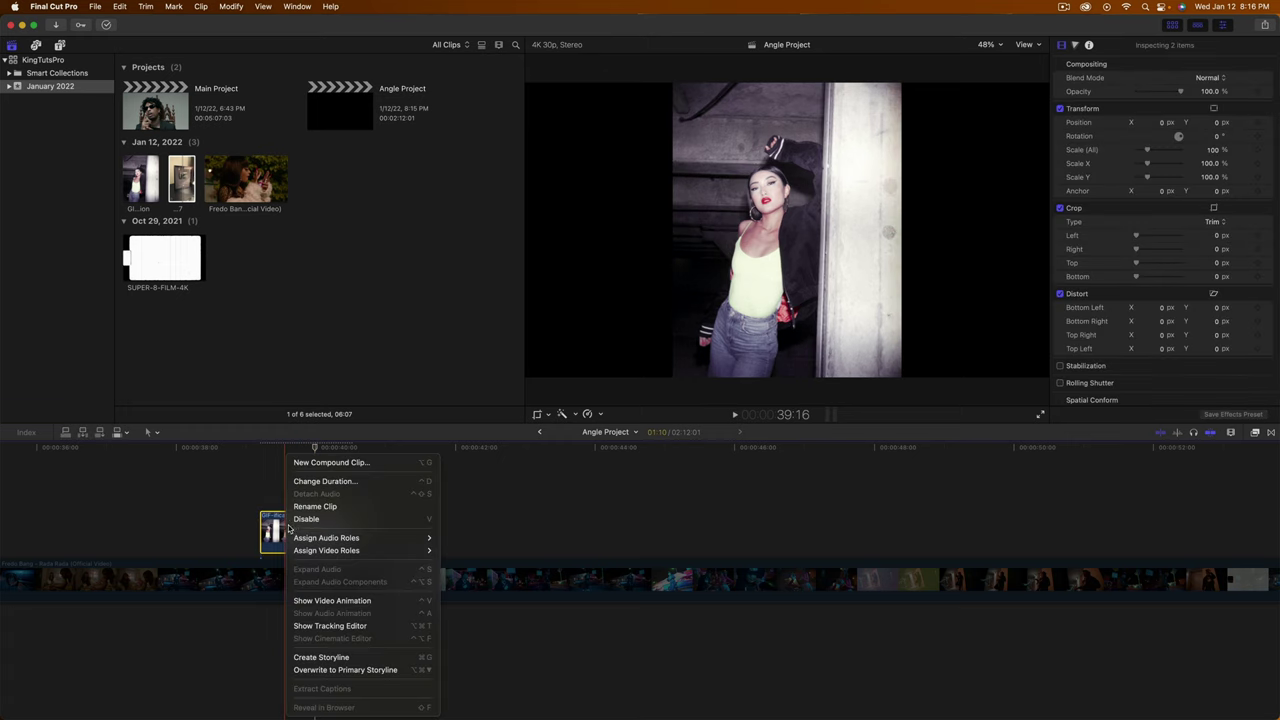
pyautogui.click(245, 473)
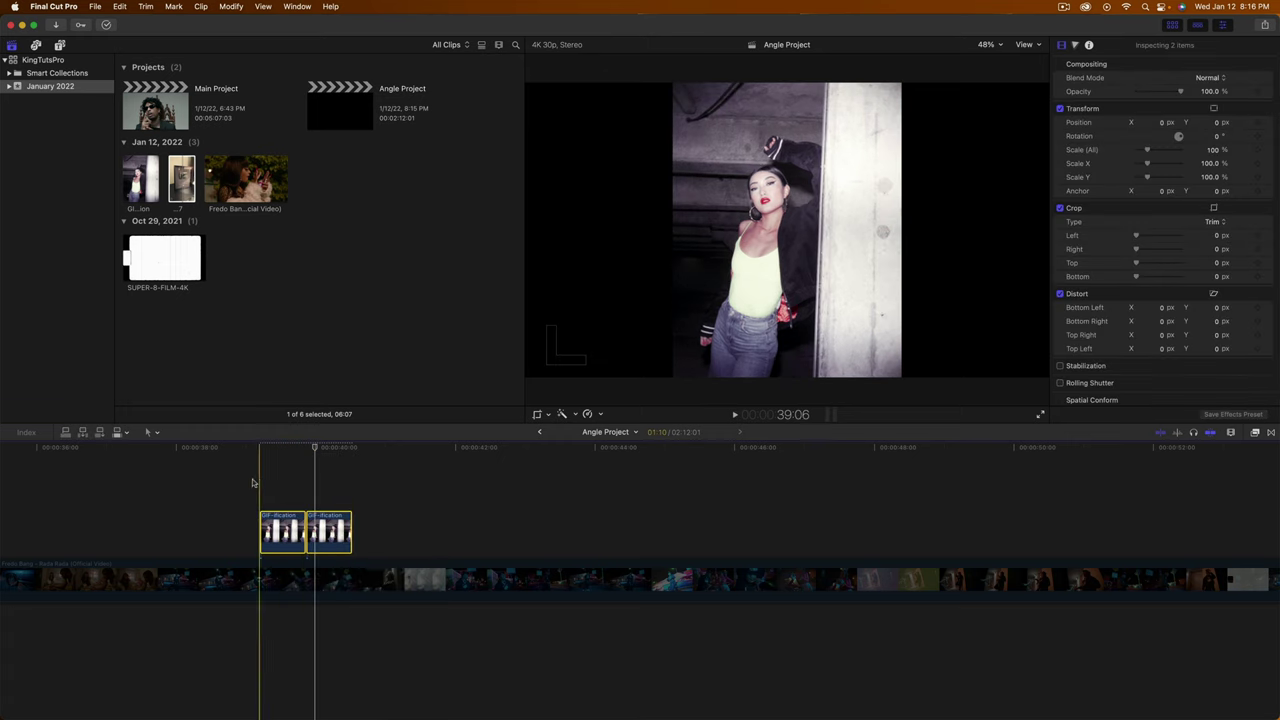
pyautogui.press('space')
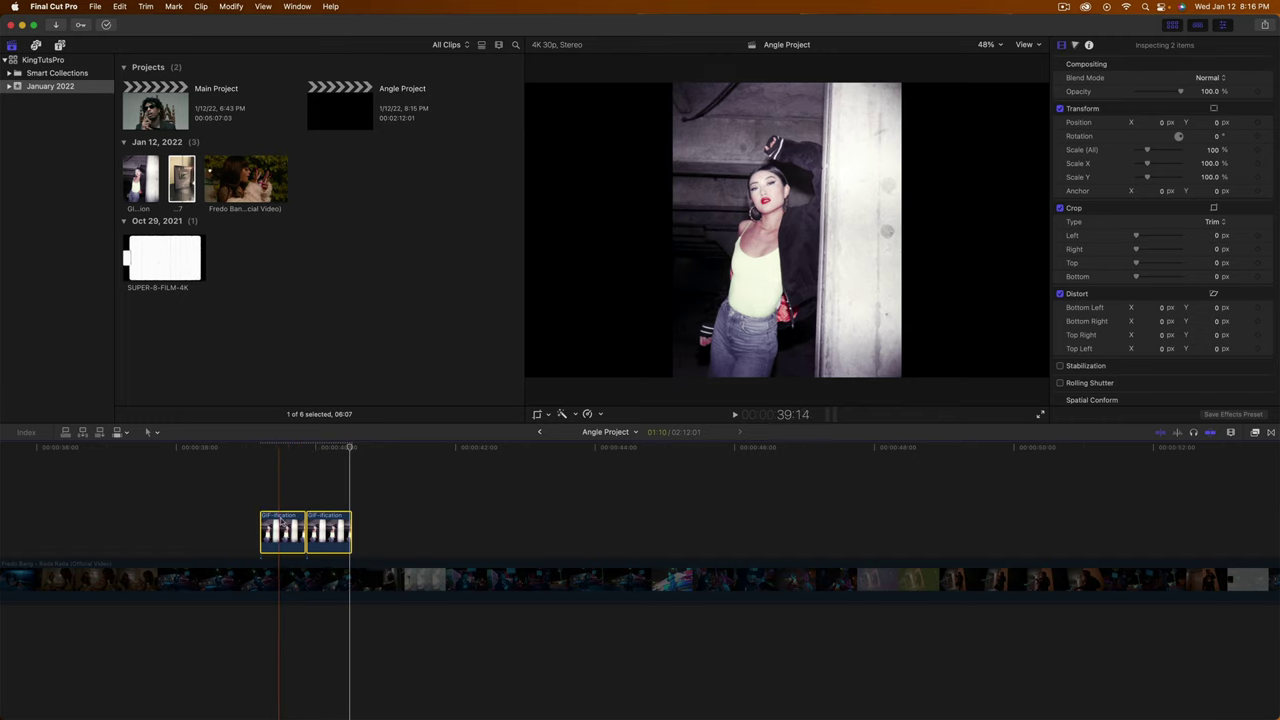
pyautogui.rightClick(298, 512)
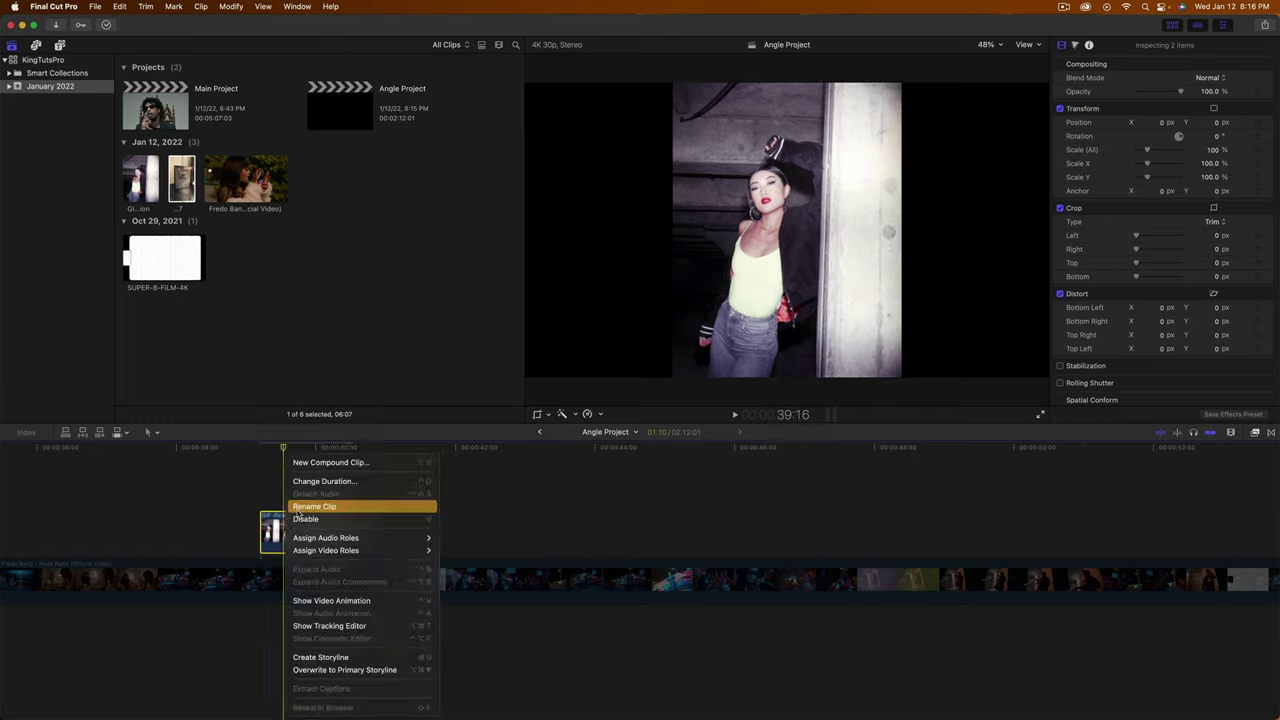
pyautogui.click(311, 463)
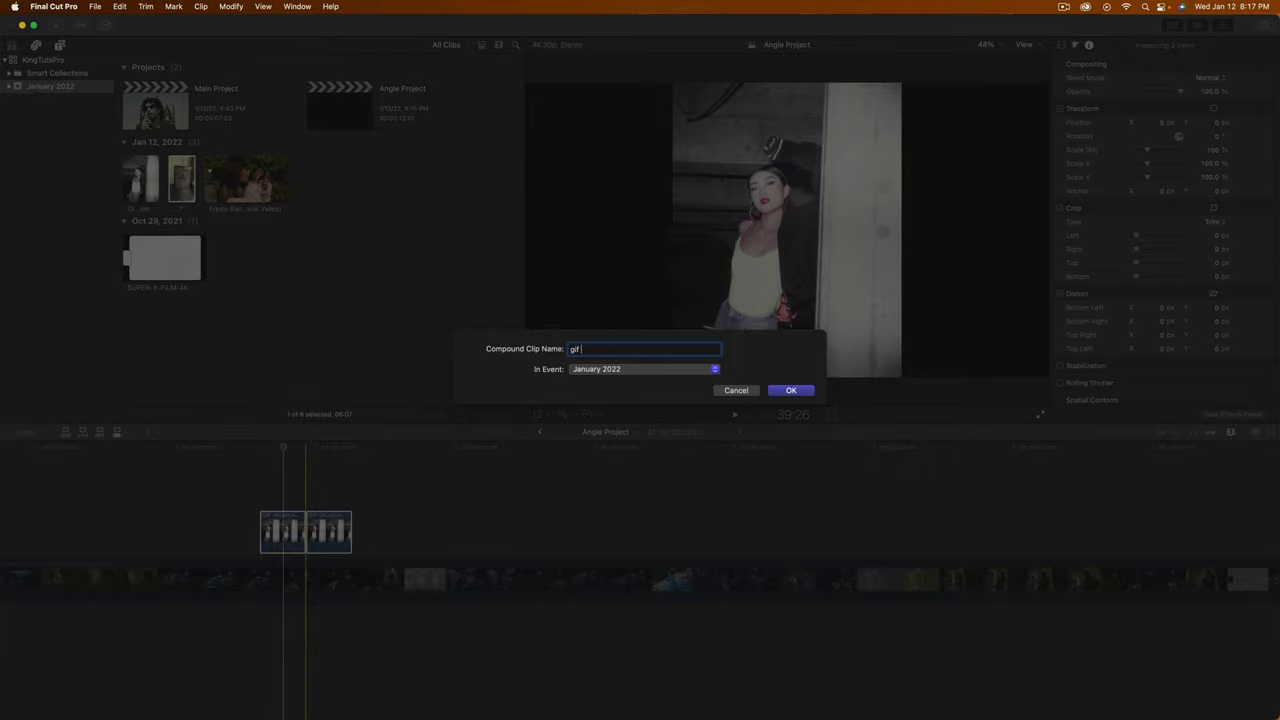
pyautogui.press('Return')
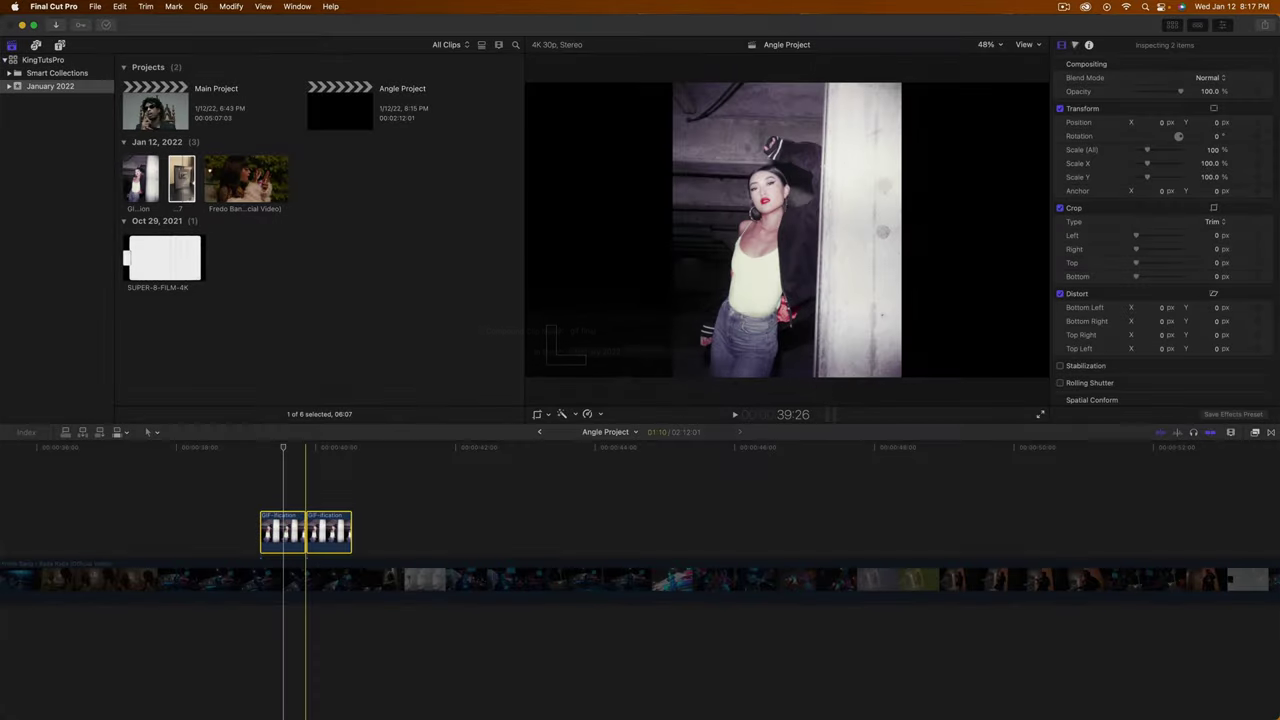
pyautogui.press('v')
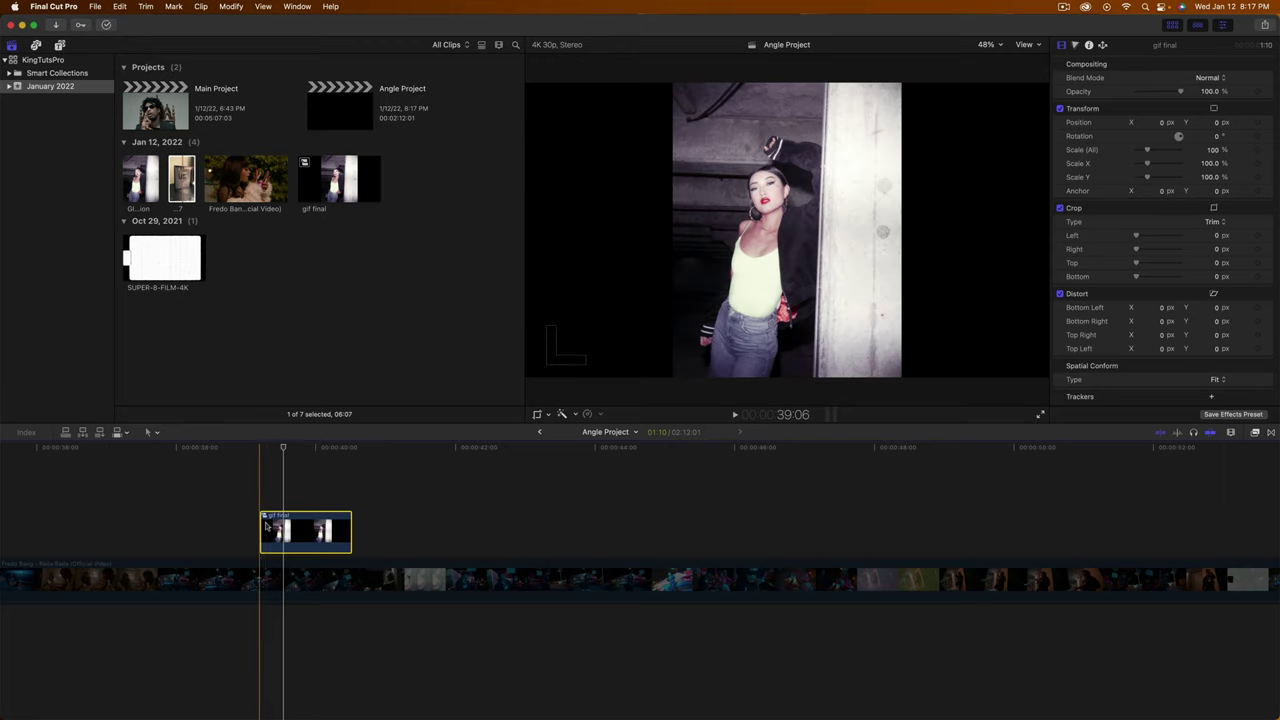
pyautogui.press('space')
pyautogui.press('space')
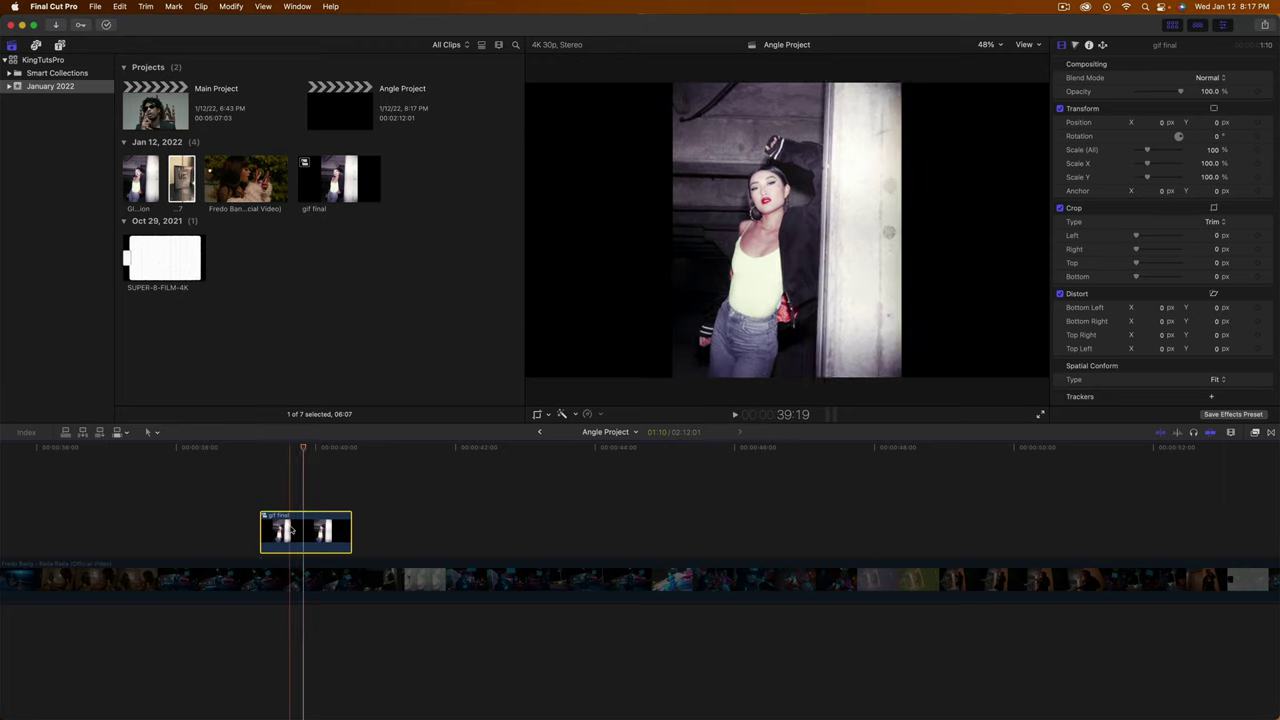
# - Delete the gif final compound clip from the timeline and re-enable the music video clip
pyautogui.press('Delete')
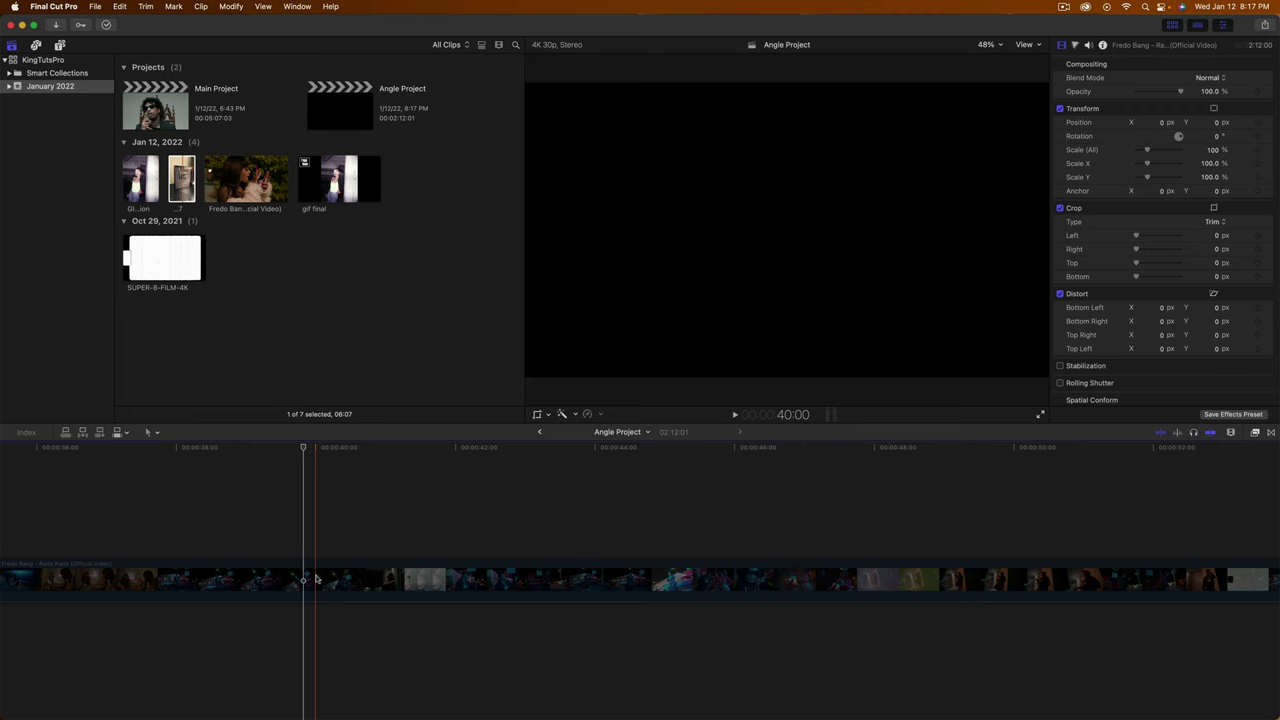
pyautogui.click(371, 576)
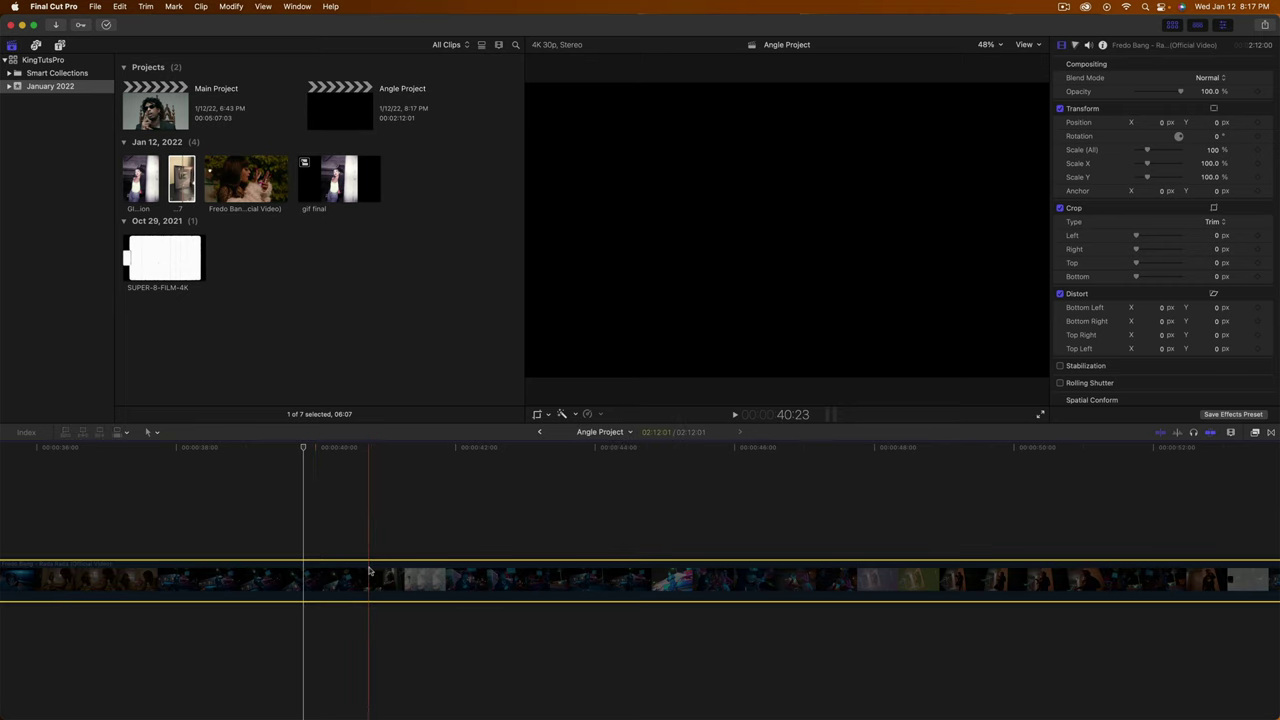
pyautogui.hscroll(-3, 400, 470)
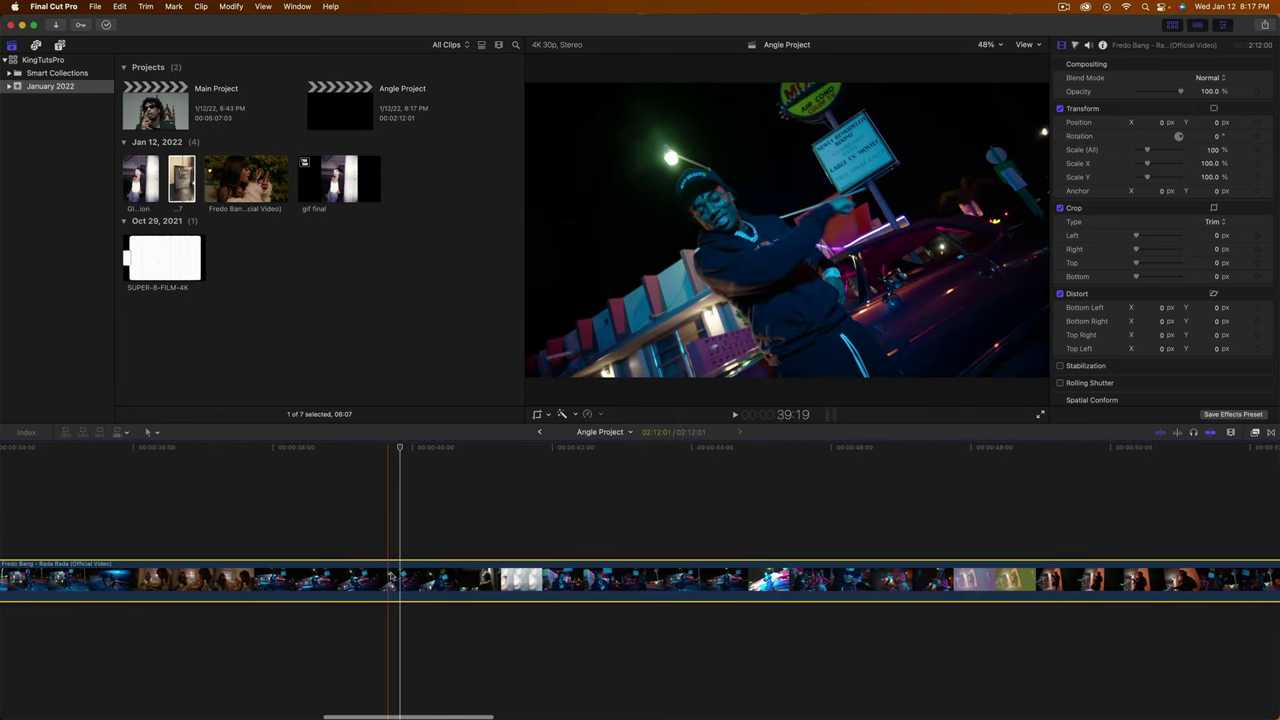
# - Blade the music video clip at 38:21 and 45:24 and delete the section between the cuts
pyautogui.moveTo(400, 444); pyautogui.dragTo(231, 462)
pyautogui.hscroll(-4, 250, 463)
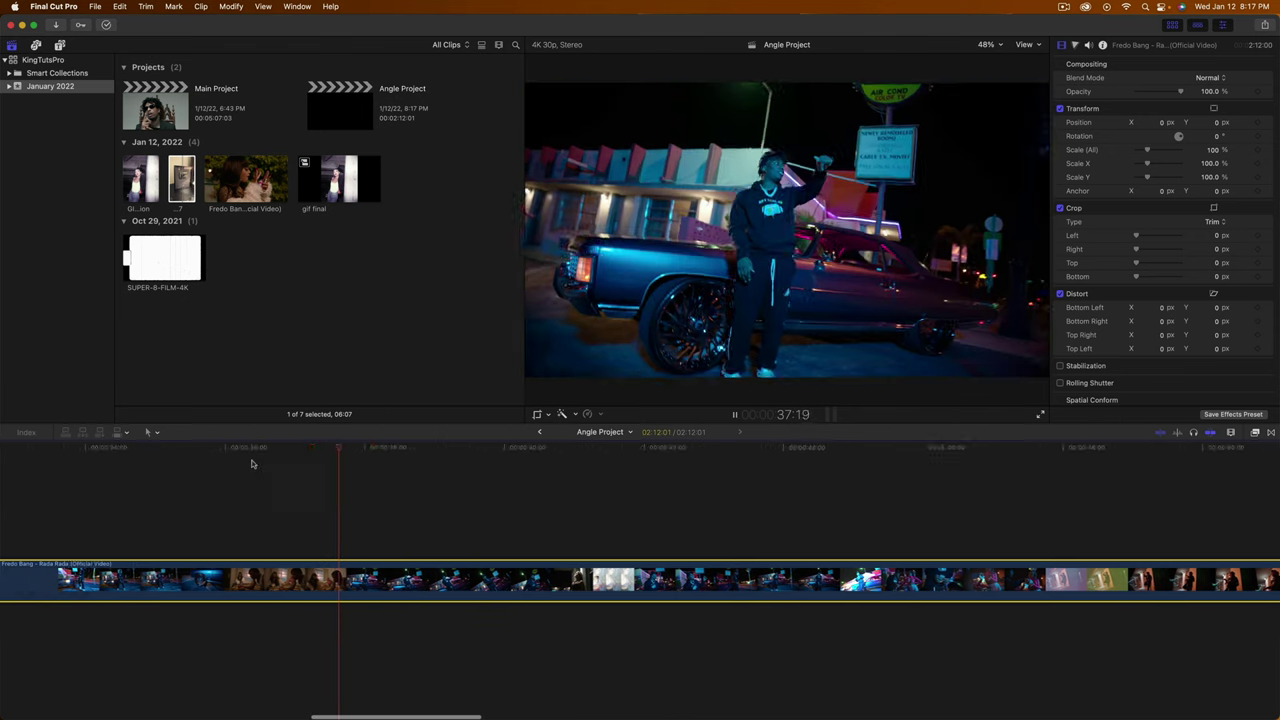
pyautogui.moveTo(440, 449); pyautogui.dragTo(384, 455)
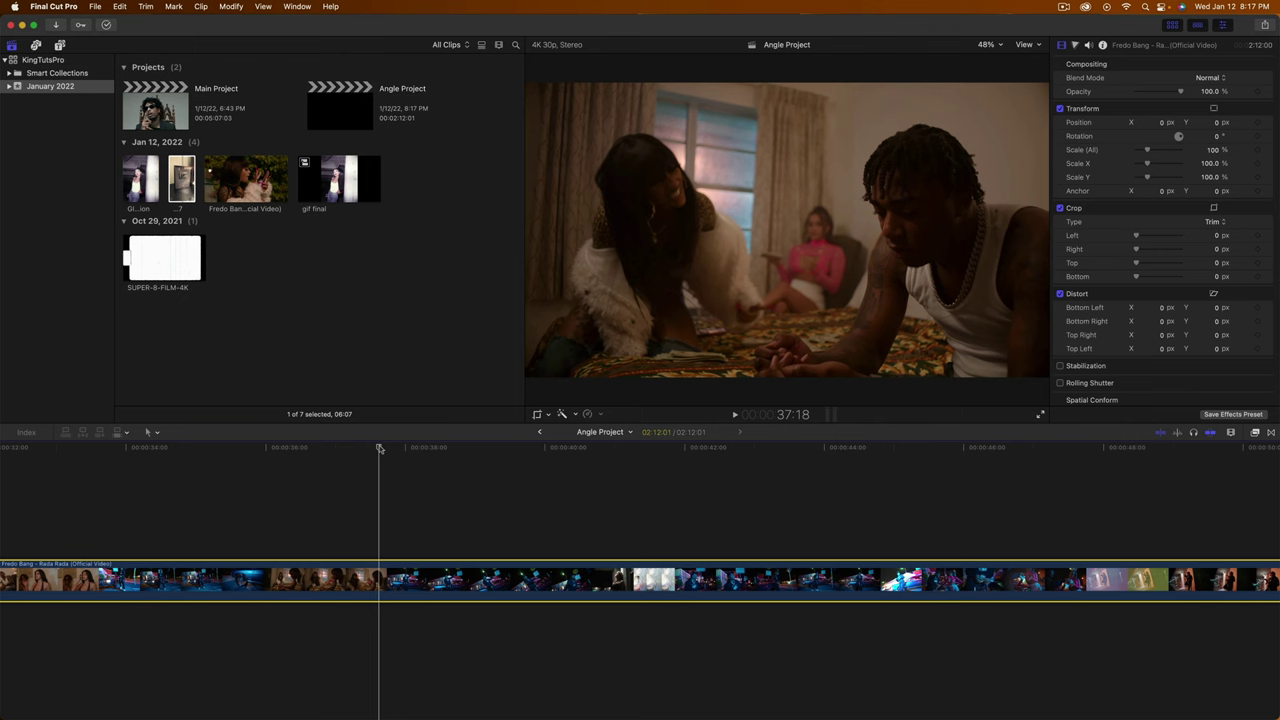
pyautogui.click(454, 507)
pyautogui.press('super+b')
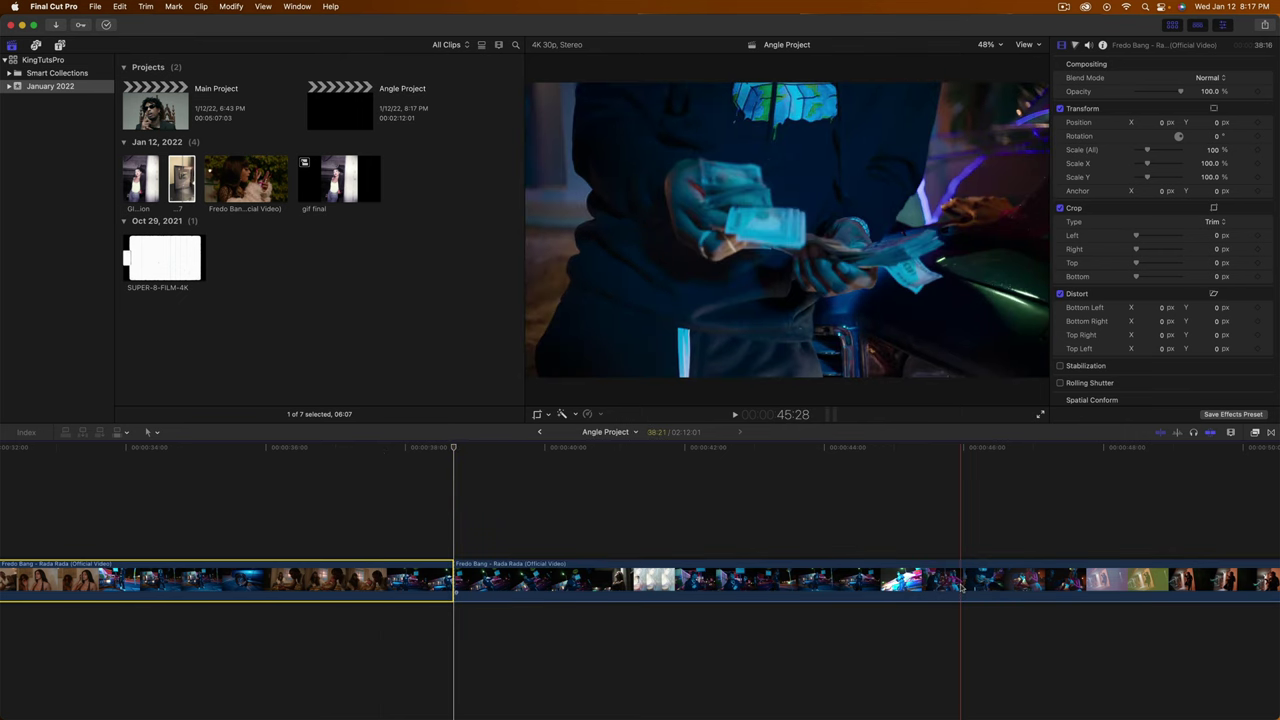
pyautogui.click(948, 586)
pyautogui.press('super+b')
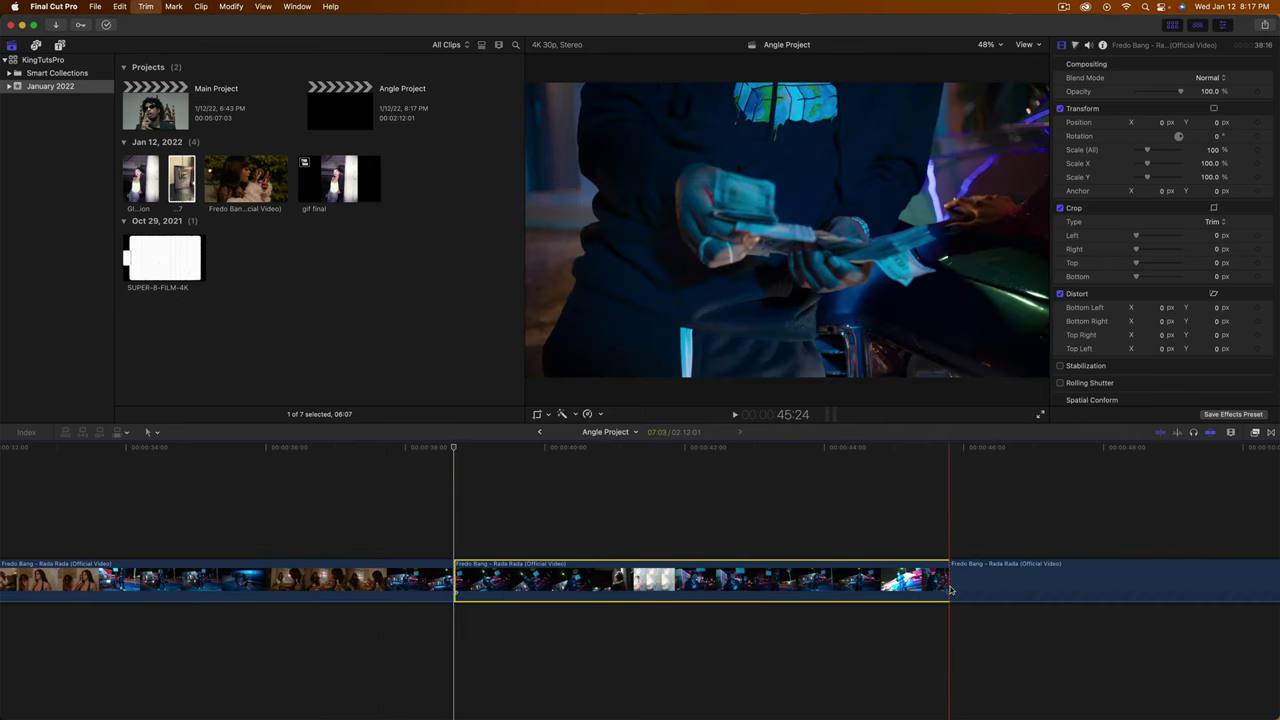
pyautogui.press('BackSpace')
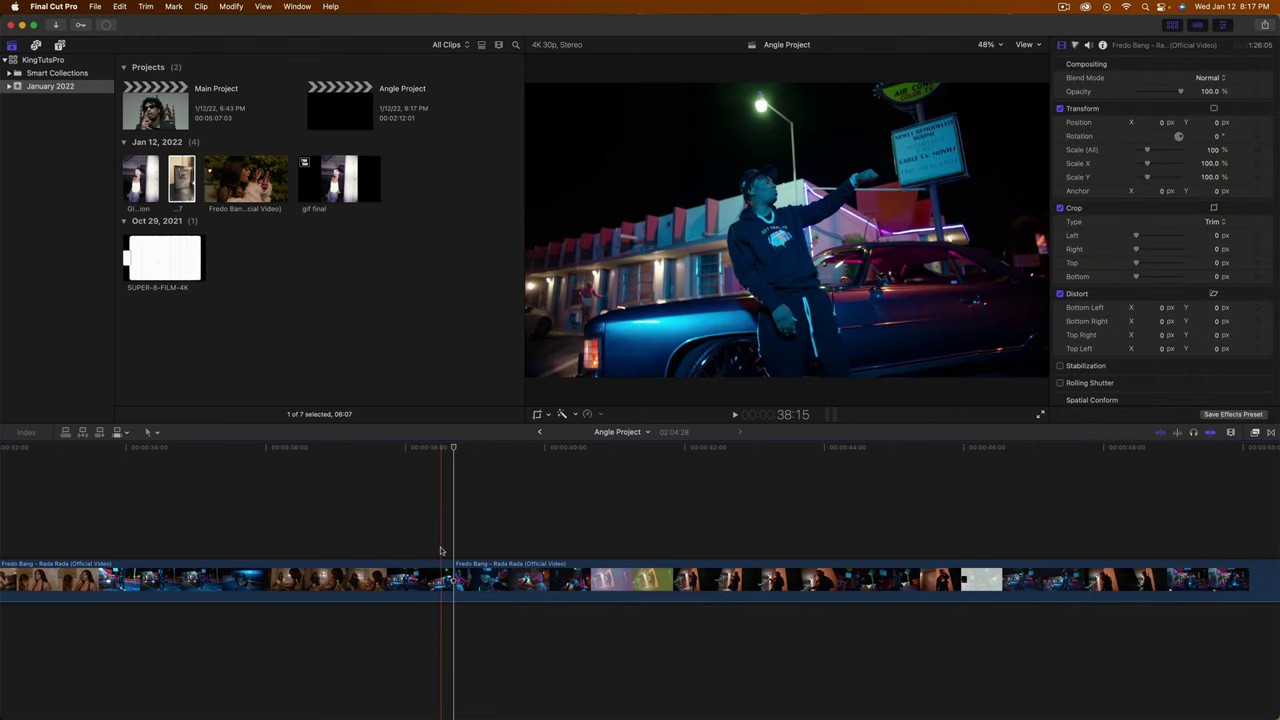
# - Insert the GIF-ification clip into the timeline at the music video cut at 38:21
pyautogui.press('space')
pyautogui.press('space')
pyautogui.press('super+equal')
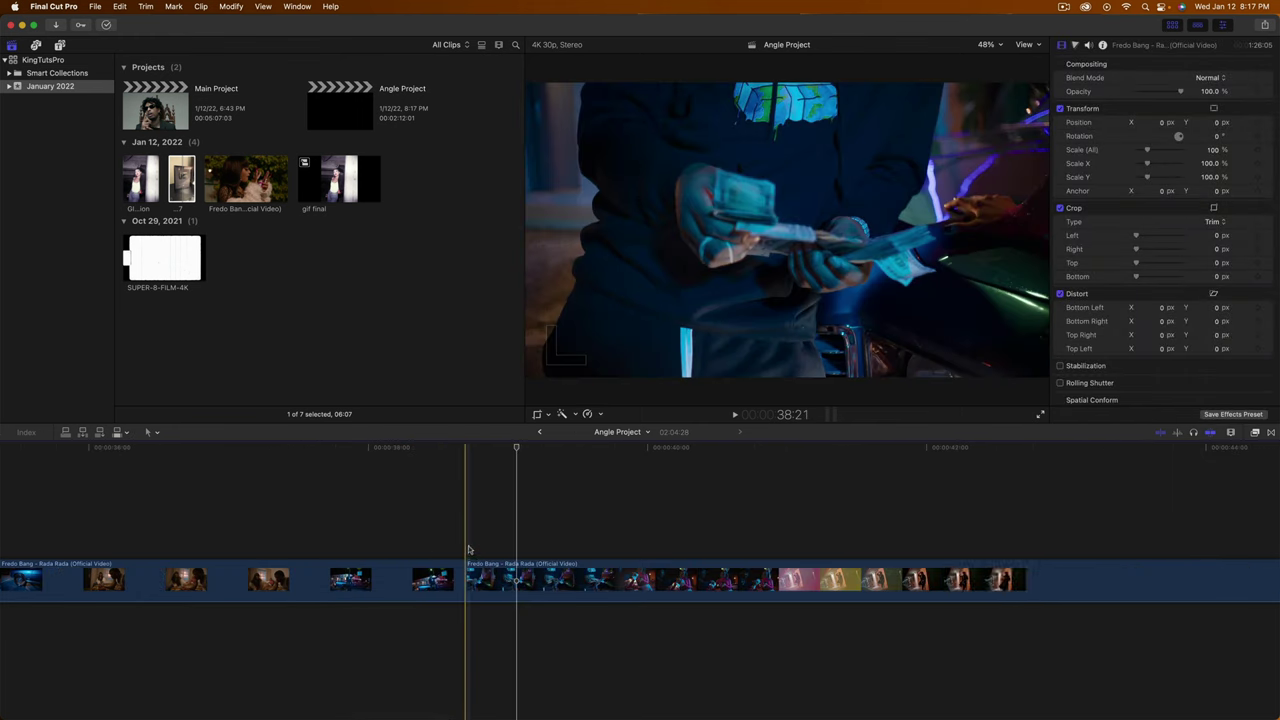
pyautogui.click(140, 178)
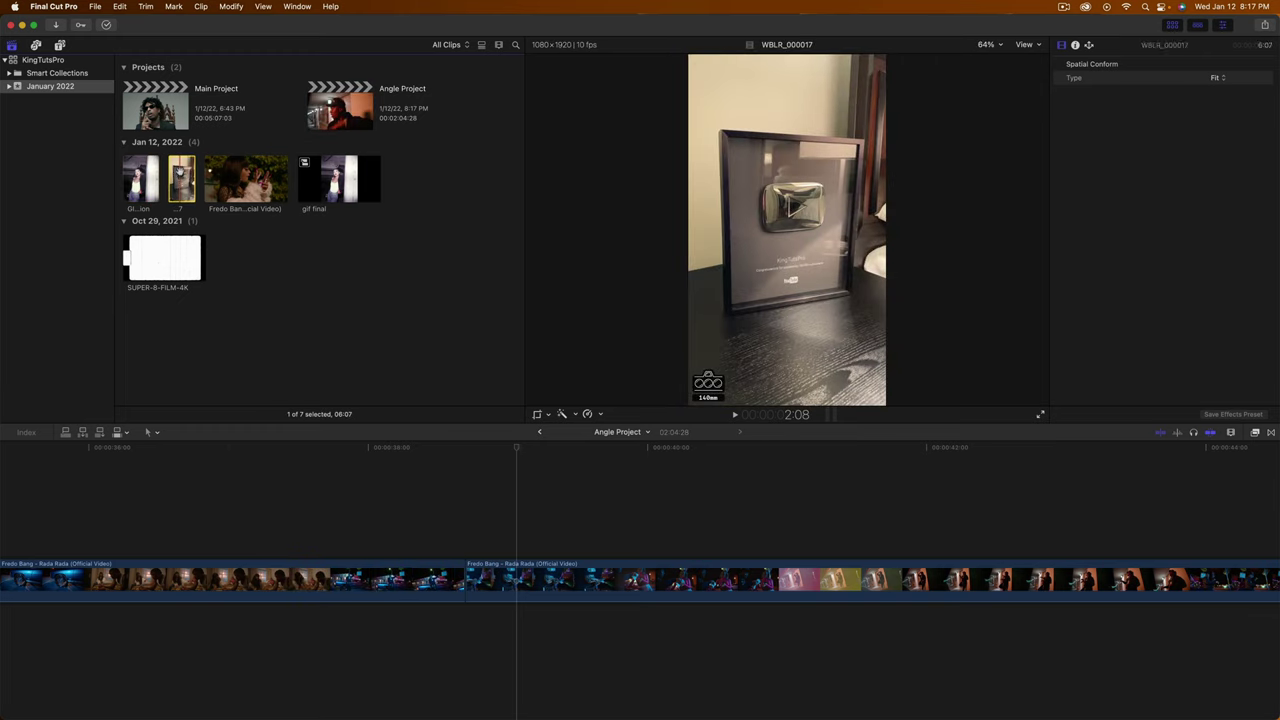
pyautogui.click(137, 172)
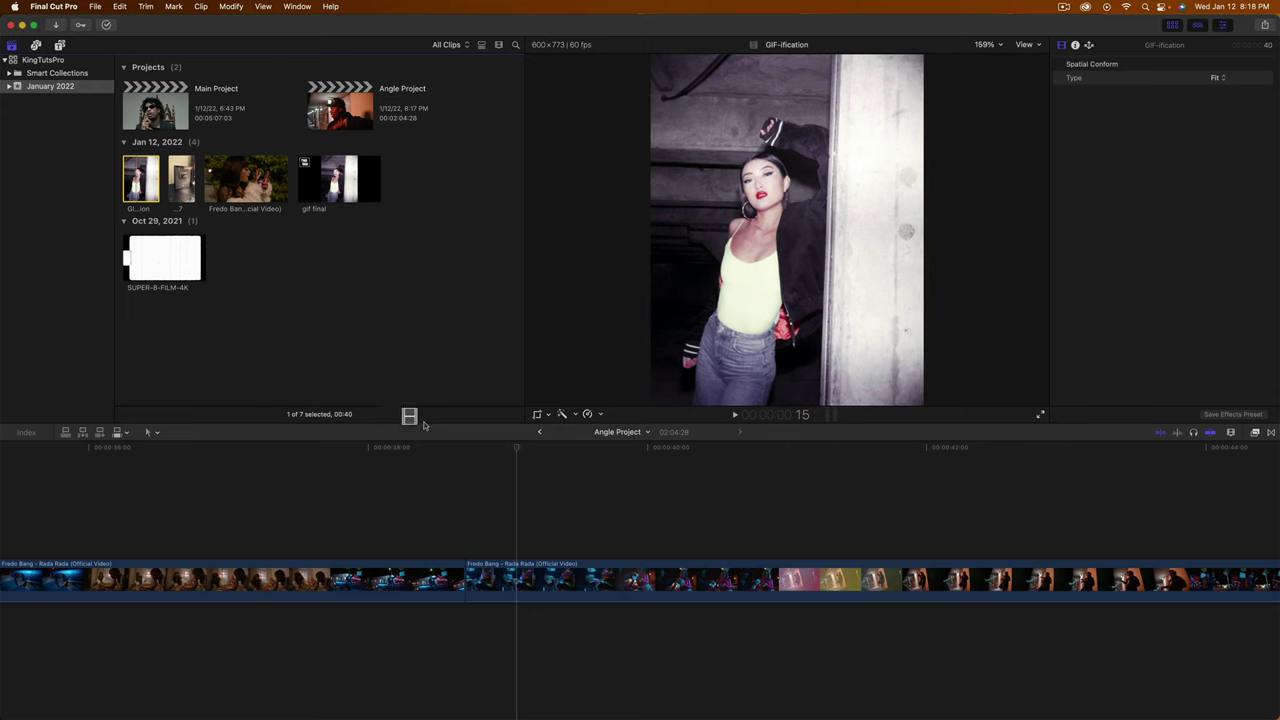
pyautogui.moveTo(423, 425); pyautogui.dragTo(469, 535)
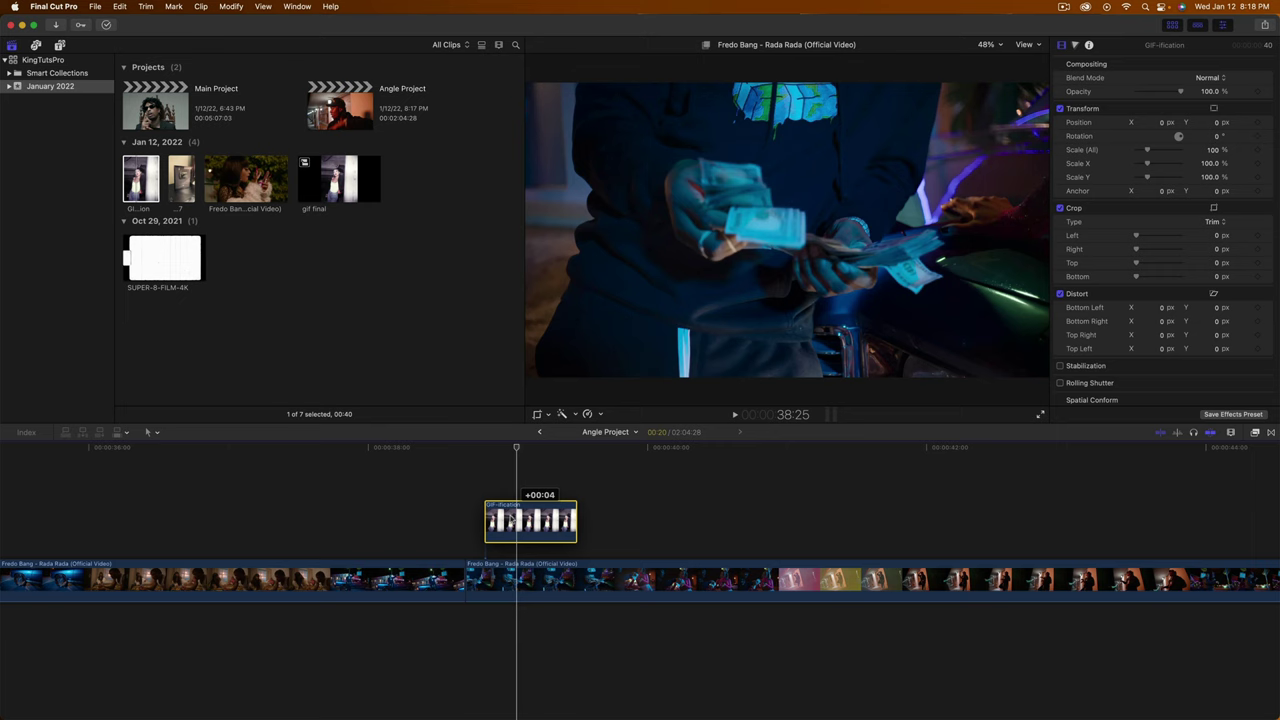
pyautogui.moveTo(510, 520); pyautogui.dragTo(463, 553)
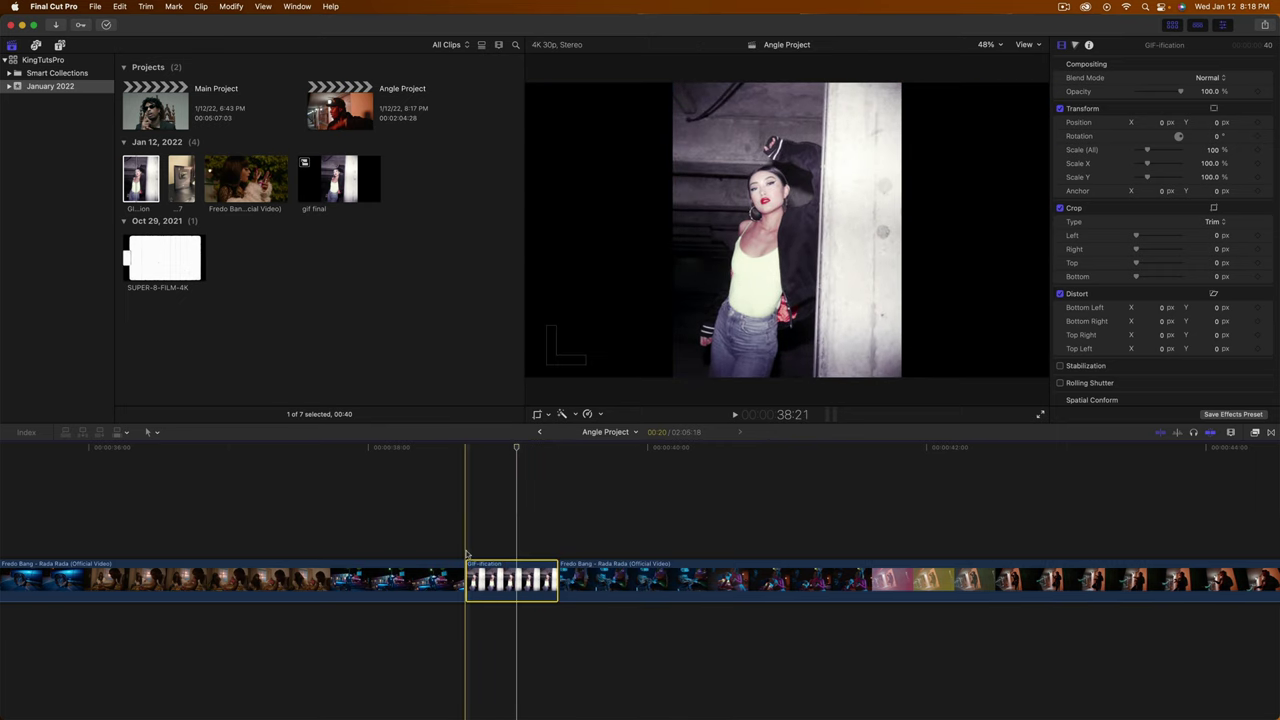
# - Play the inserted GIF-ification clip in the timeline
pyautogui.hscroll(2, 466, 553)
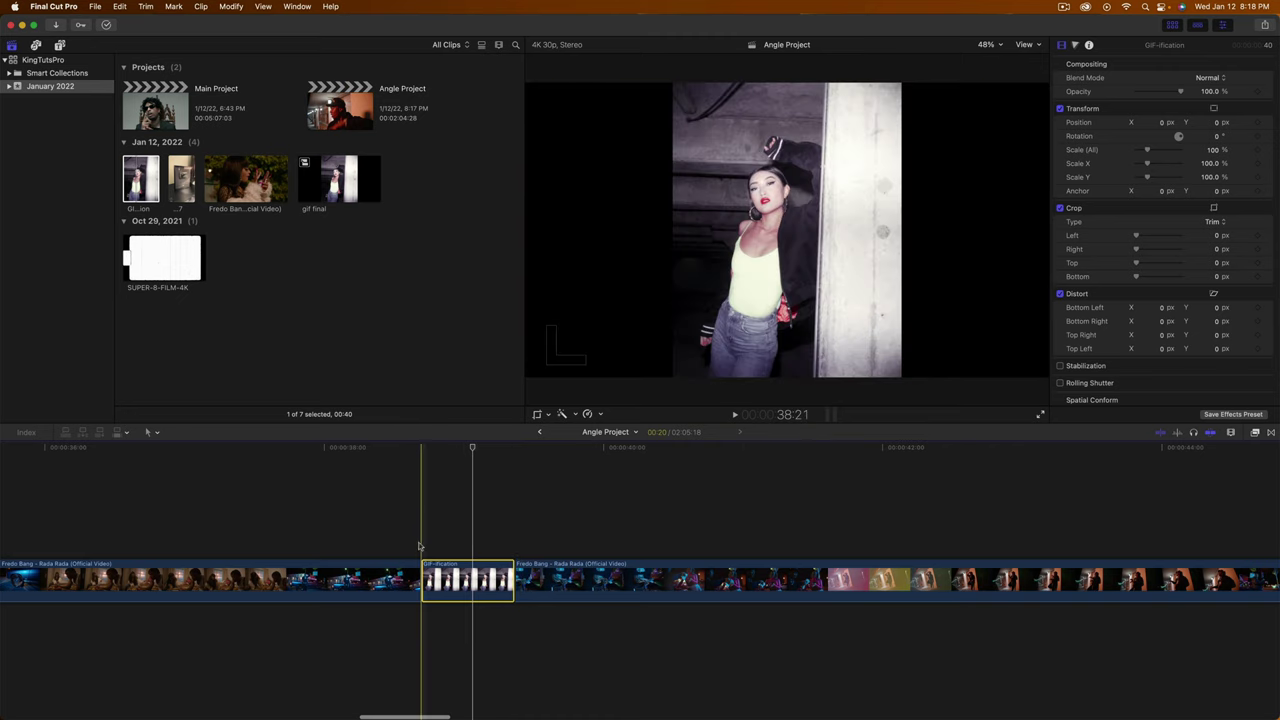
pyautogui.press('space')
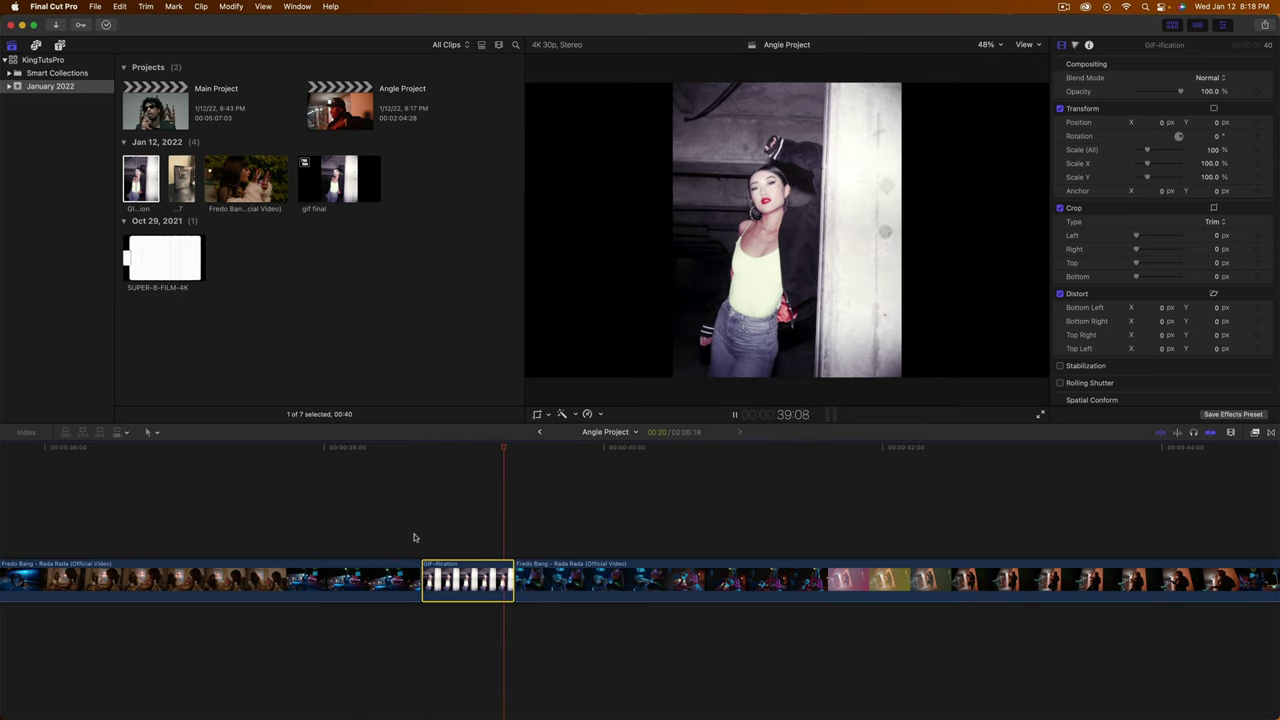
pyautogui.press('space')
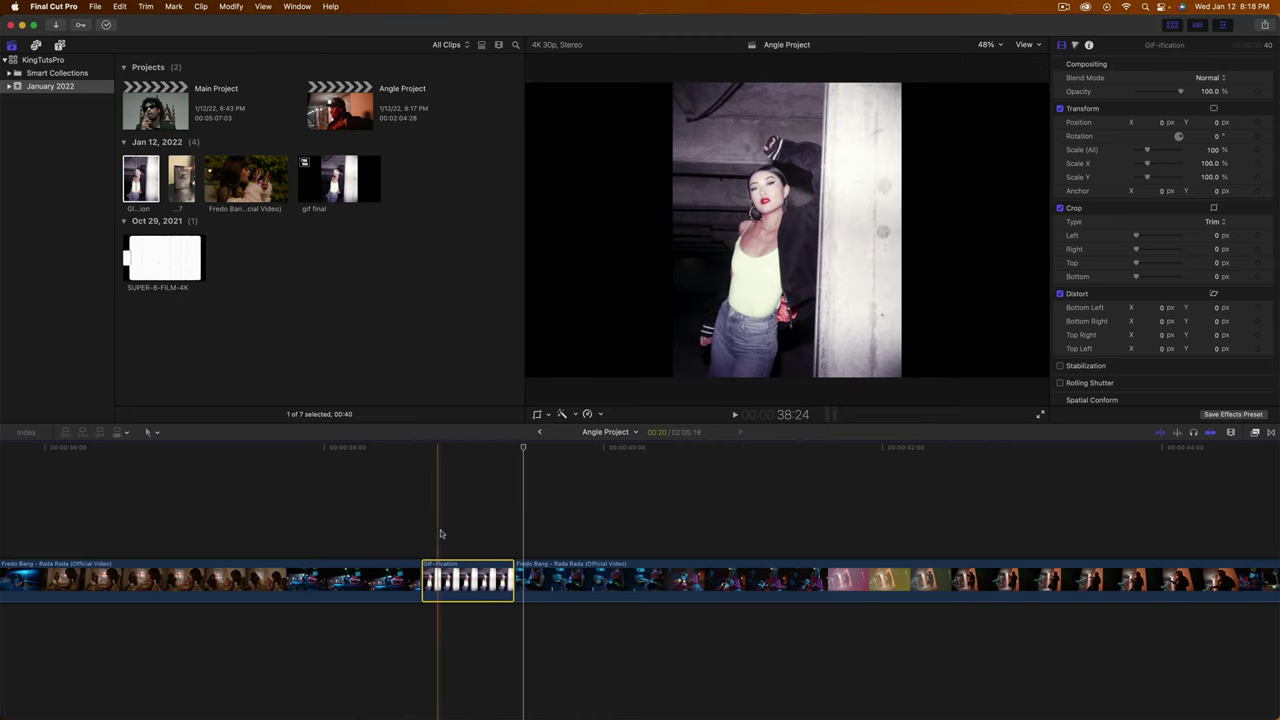
# - Hide the browser and step back frame by frame through the GIF-ification clip to its start at 38:21
pyautogui.click(461, 478)
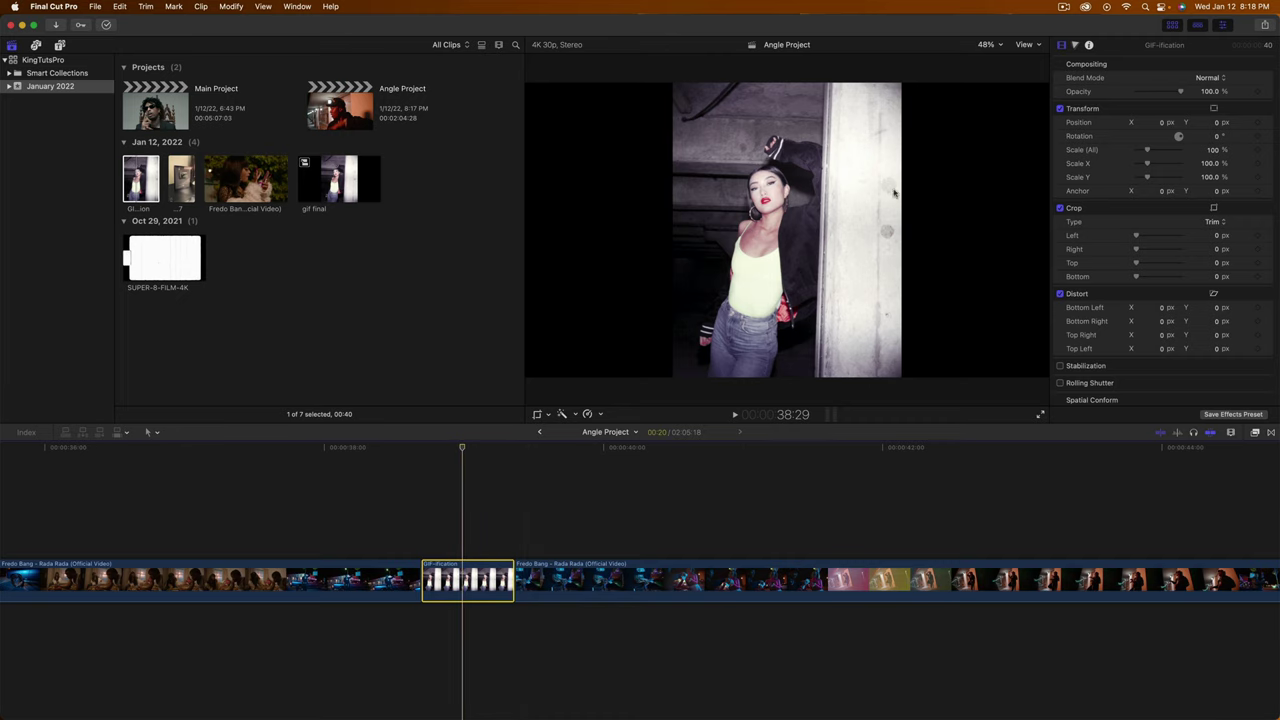
pyautogui.click(1172, 25)
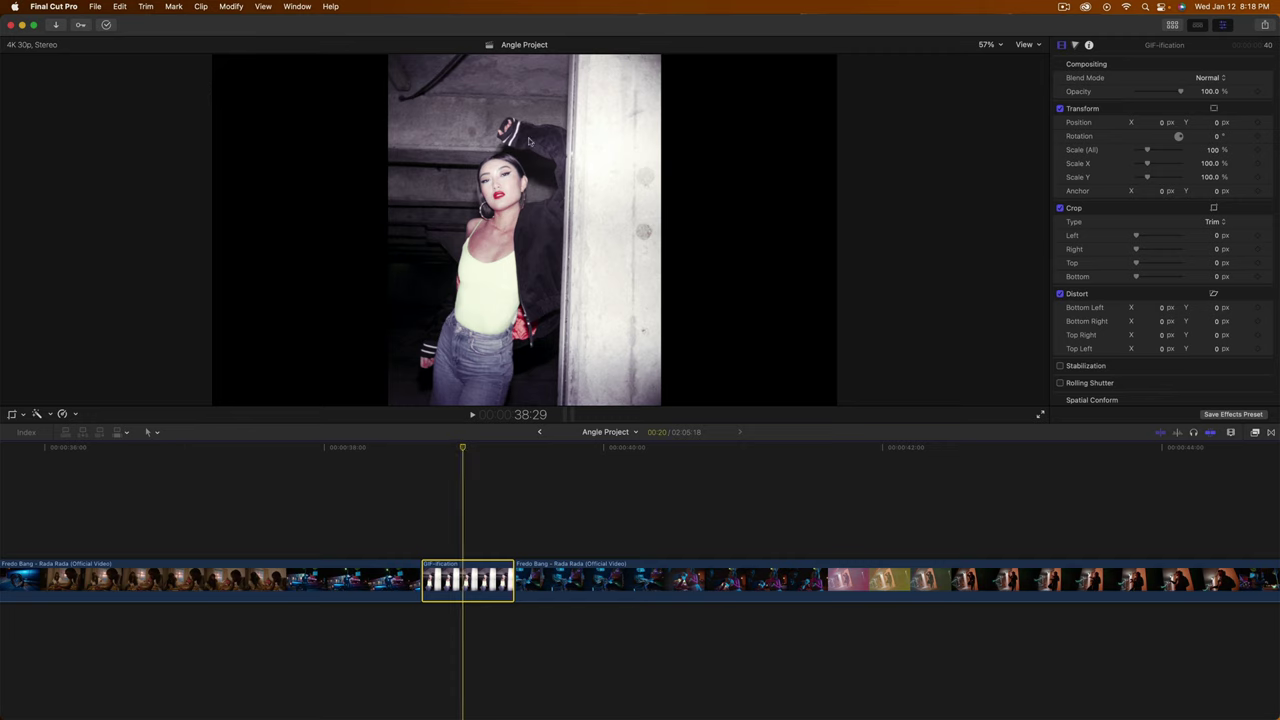
pyautogui.press('Left')
pyautogui.press('Left')
pyautogui.press('Left')
pyautogui.press('Left')
pyautogui.press('Left')
pyautogui.press('Left')
pyautogui.press('Left')
pyautogui.press('Left')
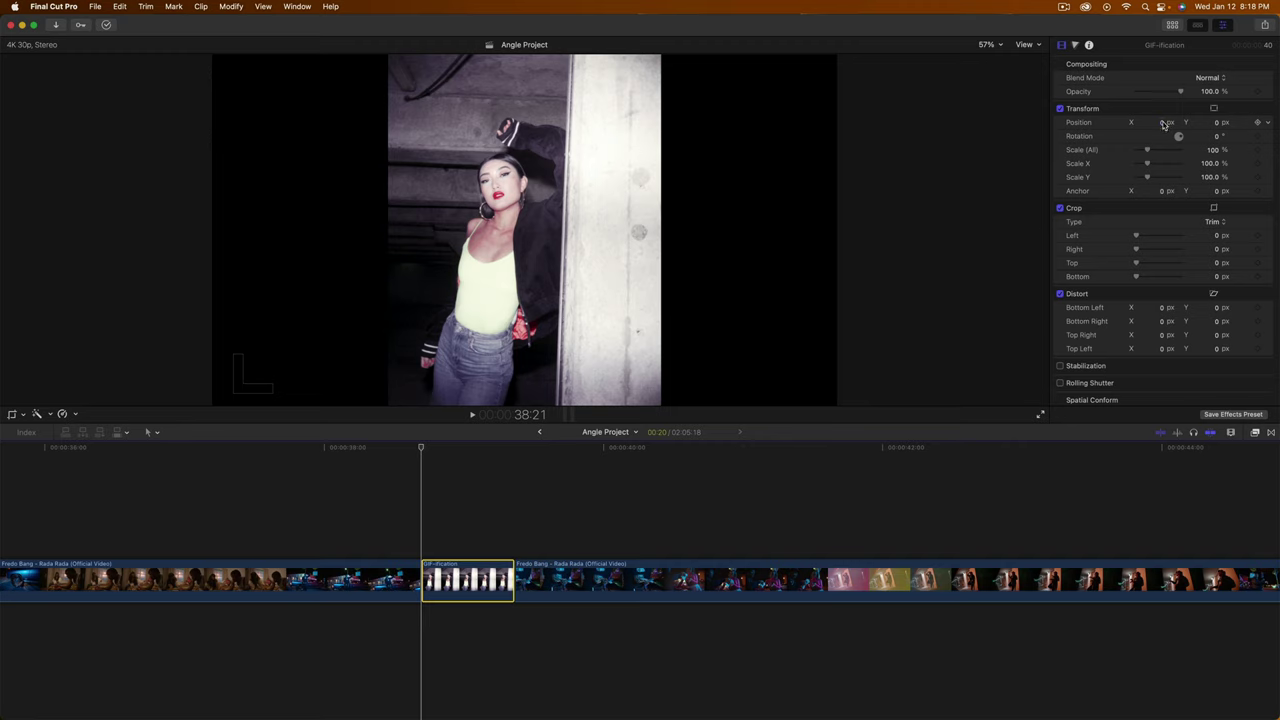
# - Move the GIF-ification clip to the left side of the frame at about X -1240, Y 215 px and scale it to 123%
pyautogui.moveTo(1161, 122); pyautogui.dragTo(1096, 122)
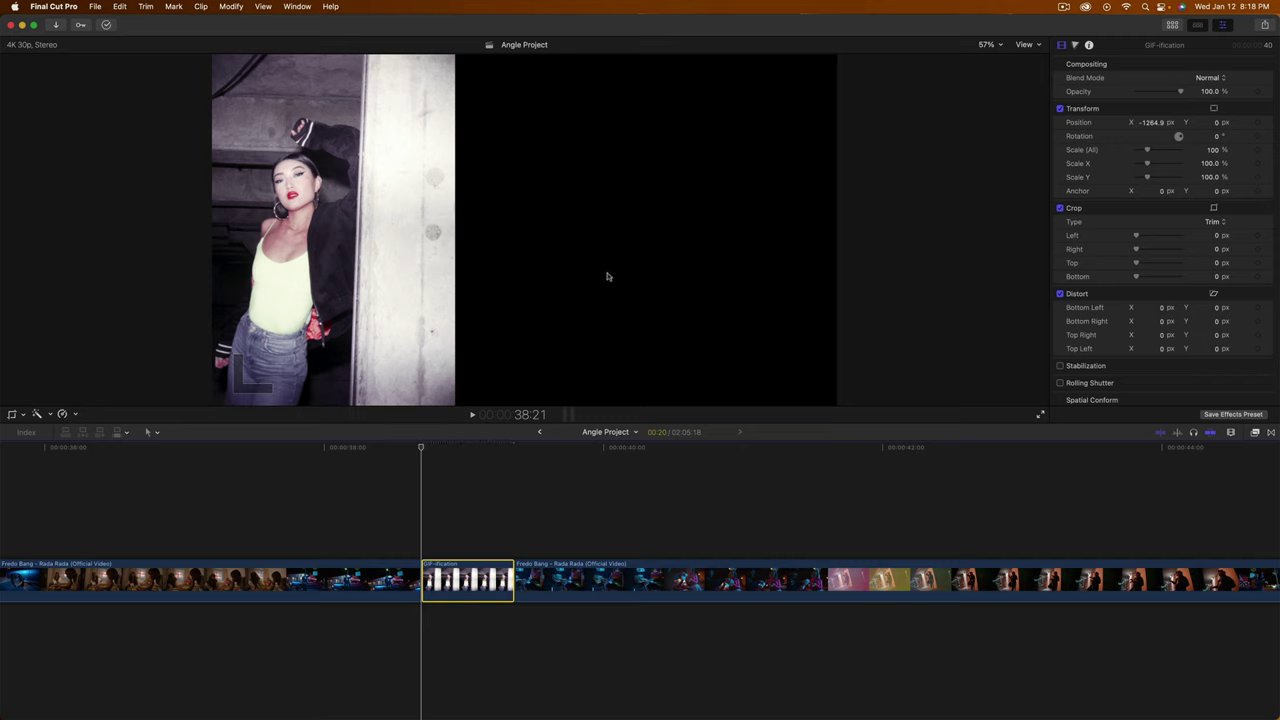
pyautogui.moveTo(1153, 122); pyautogui.dragTo(1227, 150)
pyautogui.click(23, 414)
pyautogui.hotkey('shift', 't')
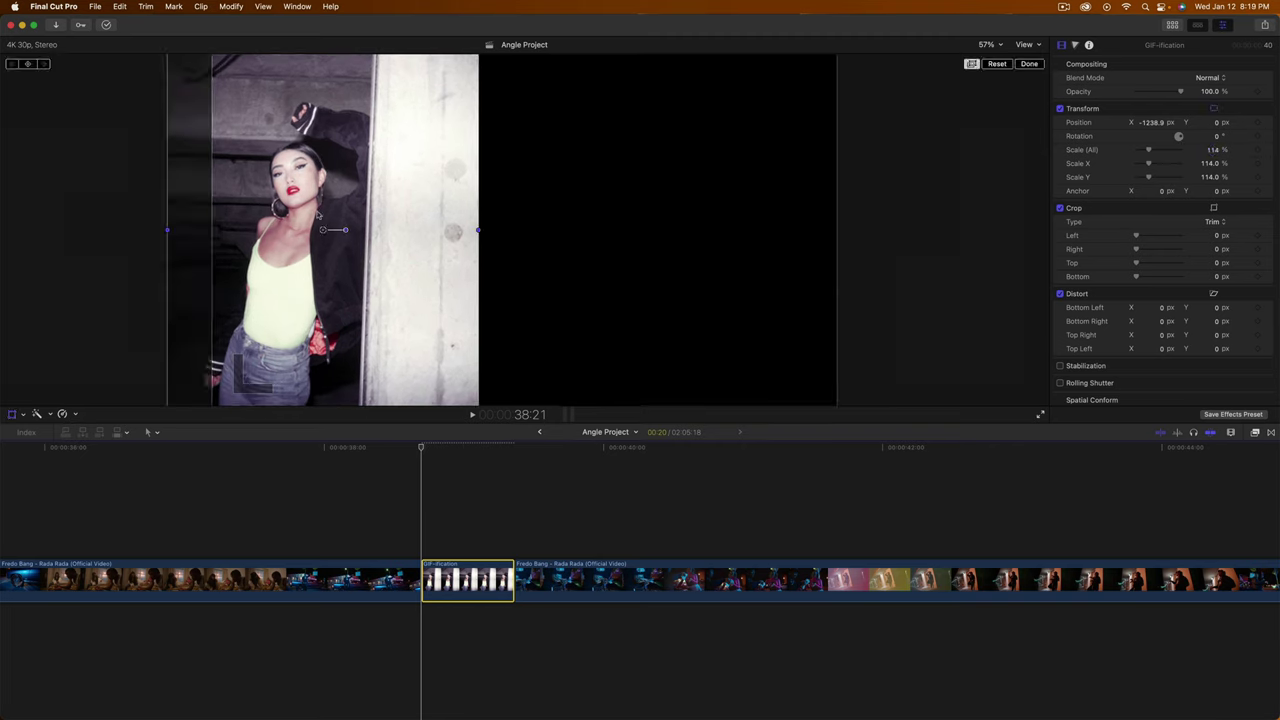
pyautogui.moveTo(335, 213); pyautogui.dragTo(338, 195)
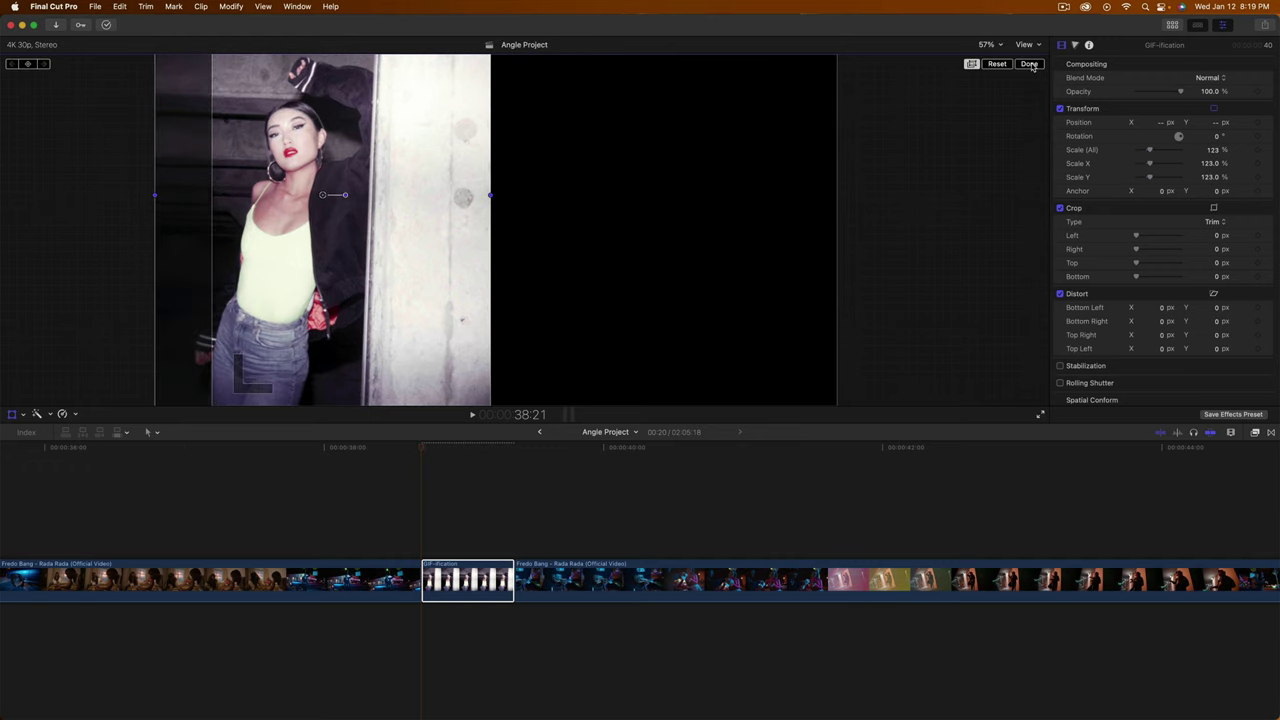
pyautogui.click(1029, 64)
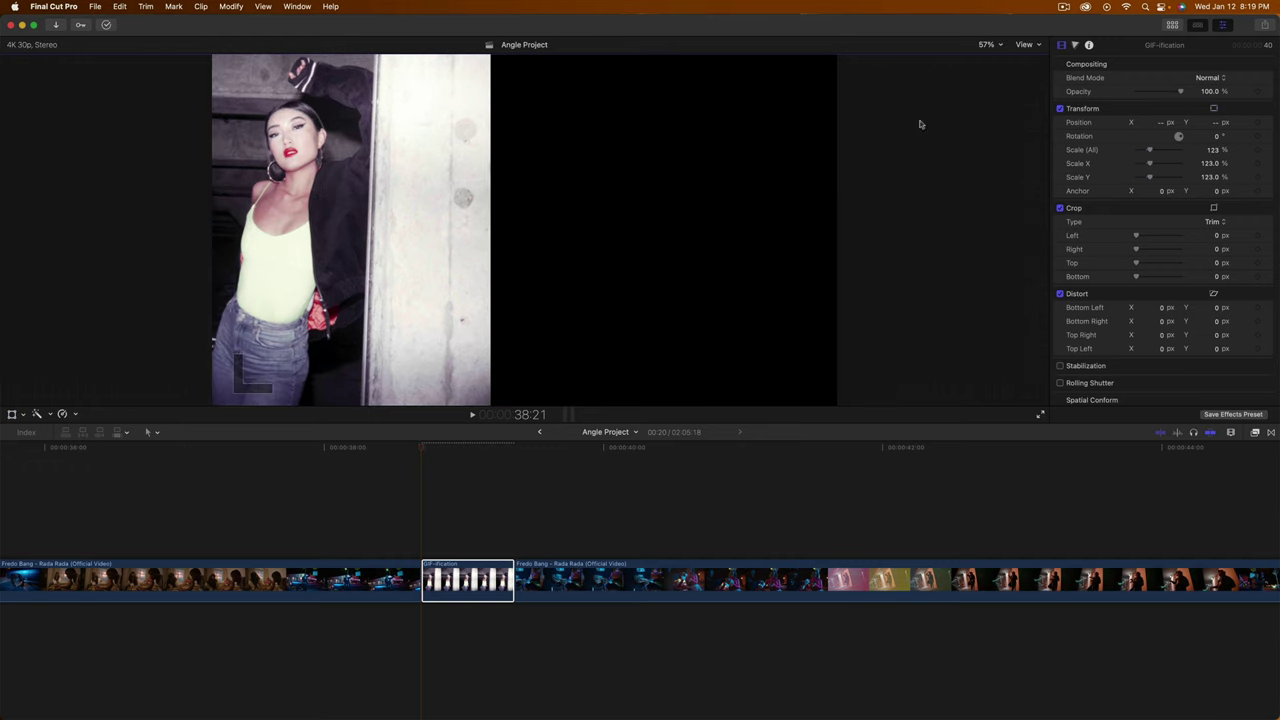
# - Apply the Shape Mask effect to the GIF-ification clip and set the mask's feather to 0
pyautogui.click(1255, 432)
pyautogui.click(1043, 600)
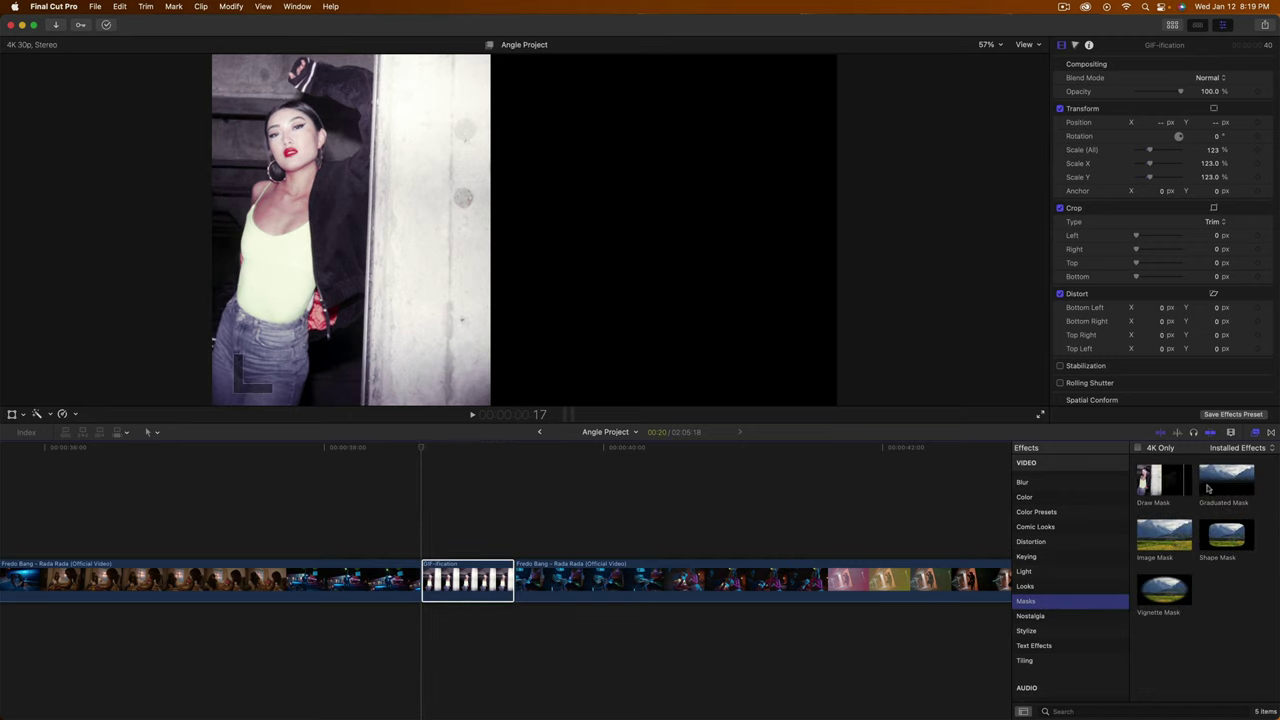
pyautogui.moveTo(1222, 537); pyautogui.dragTo(467, 580)
pyautogui.click(1257, 434)
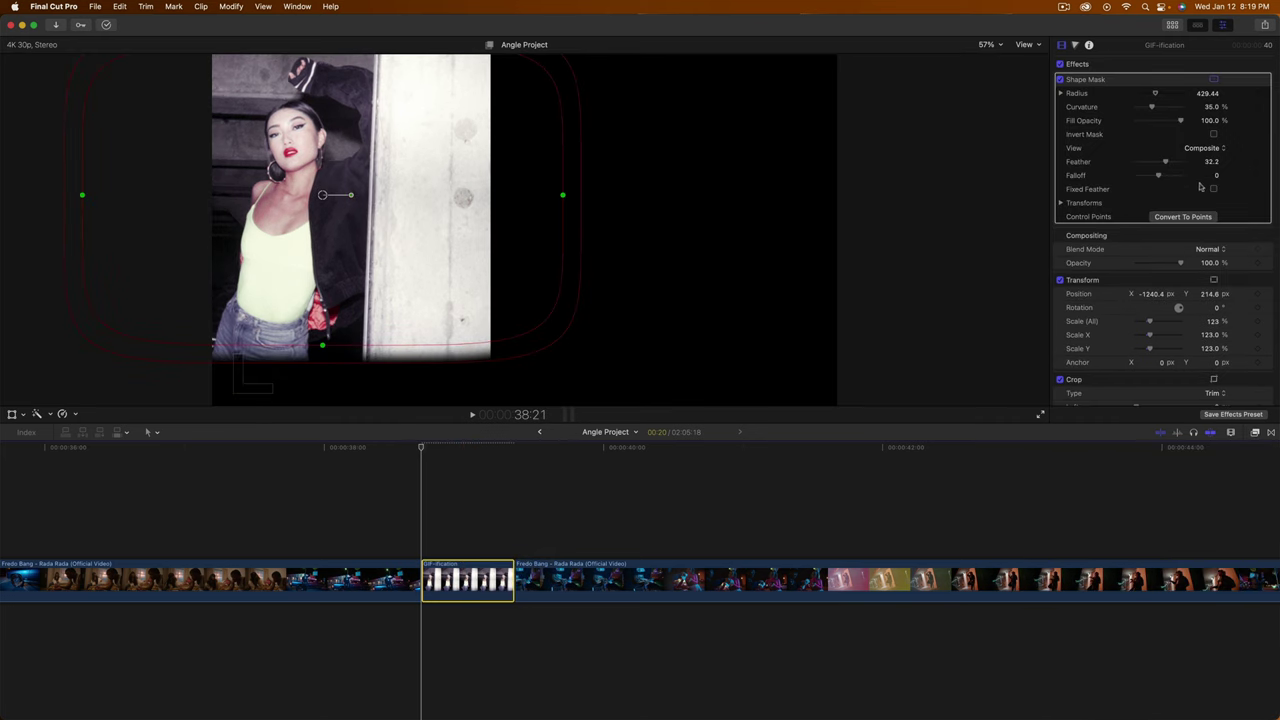
pyautogui.click(1212, 162)
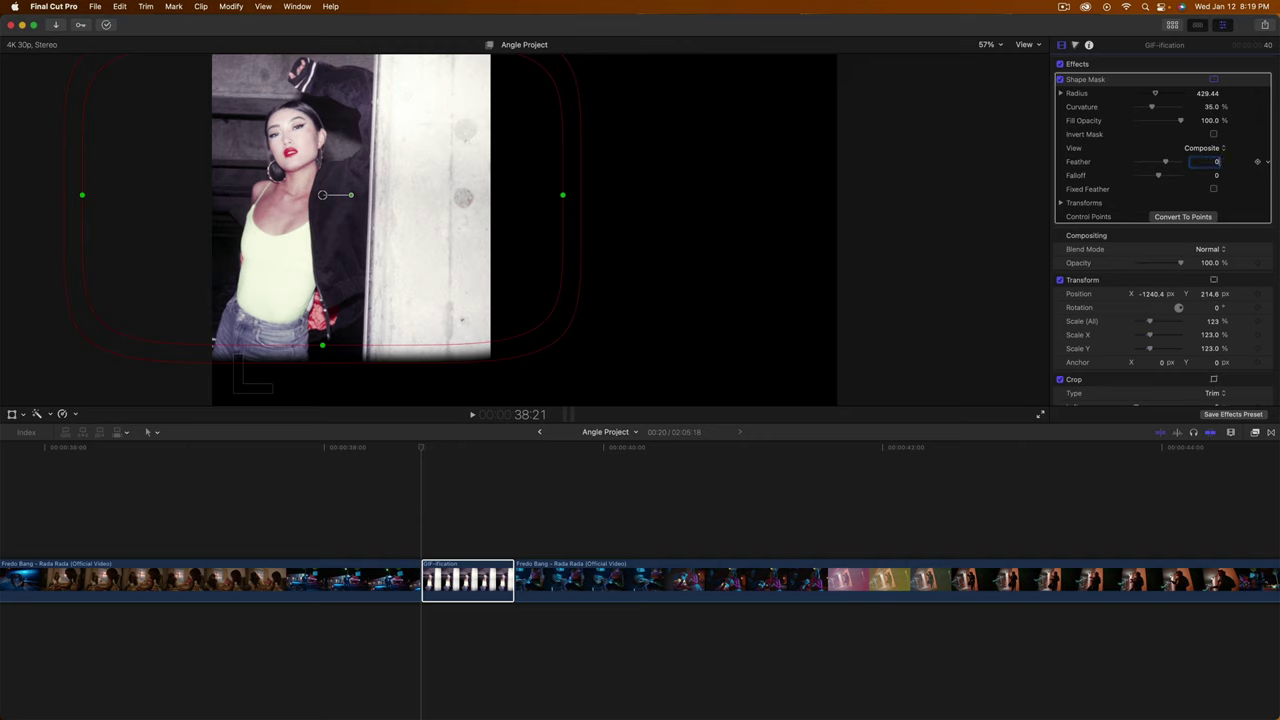
pyautogui.write('0')
pyautogui.press('Return')
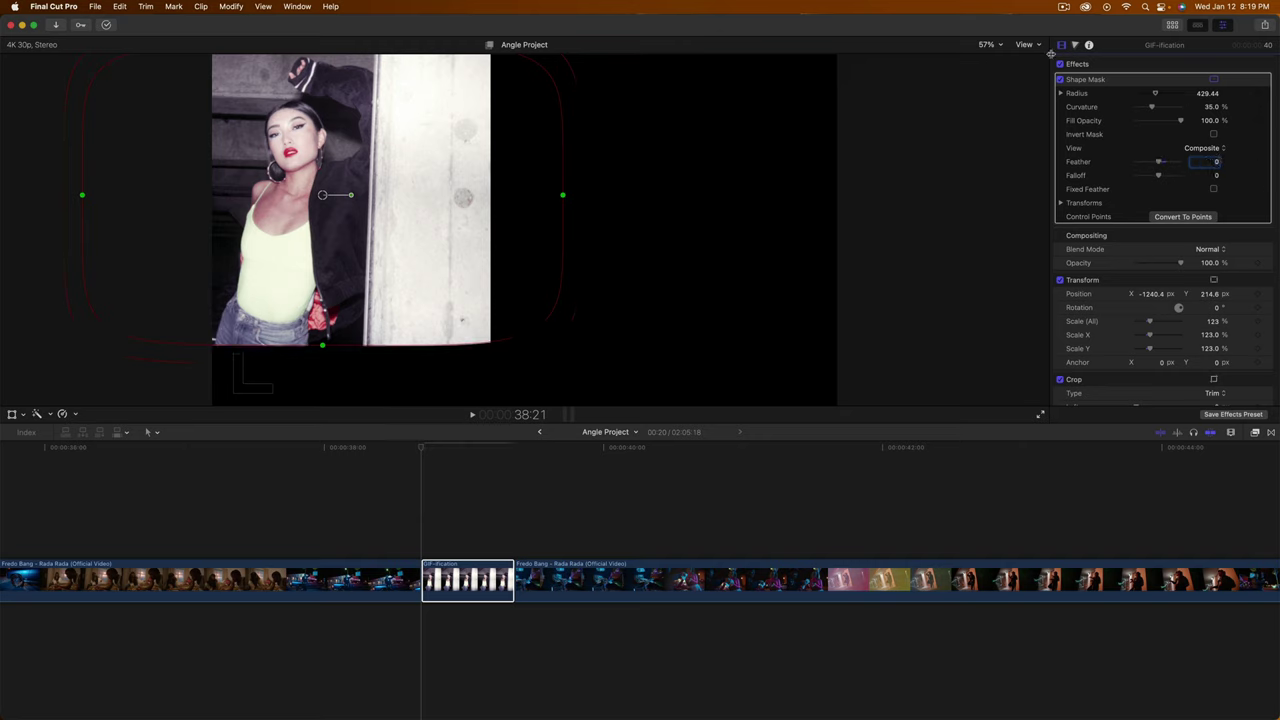
# - With the viewer at 25%, square off the shape mask to 0% curvature, extend it past the frame height and narrow it around the woman
pyautogui.click(988, 45)
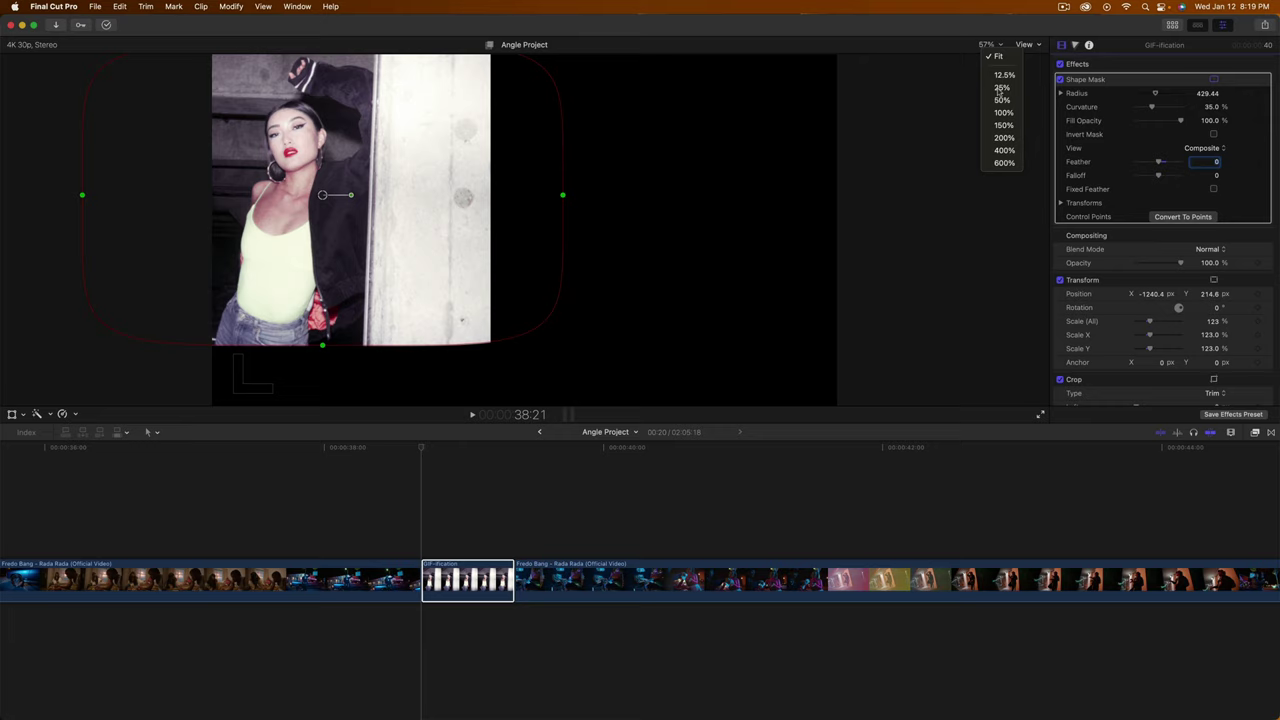
pyautogui.click(998, 92)
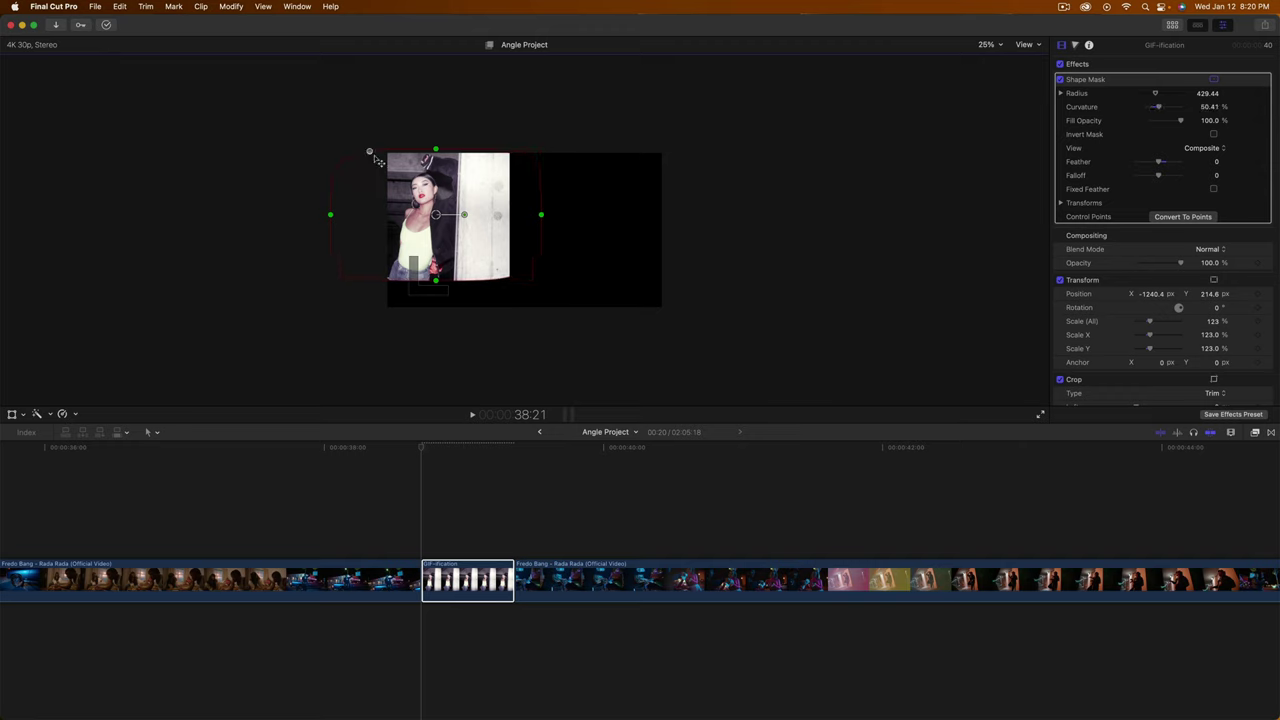
pyautogui.moveTo(374, 156); pyautogui.dragTo(341, 136)
pyautogui.moveTo(441, 286); pyautogui.dragTo(448, 321)
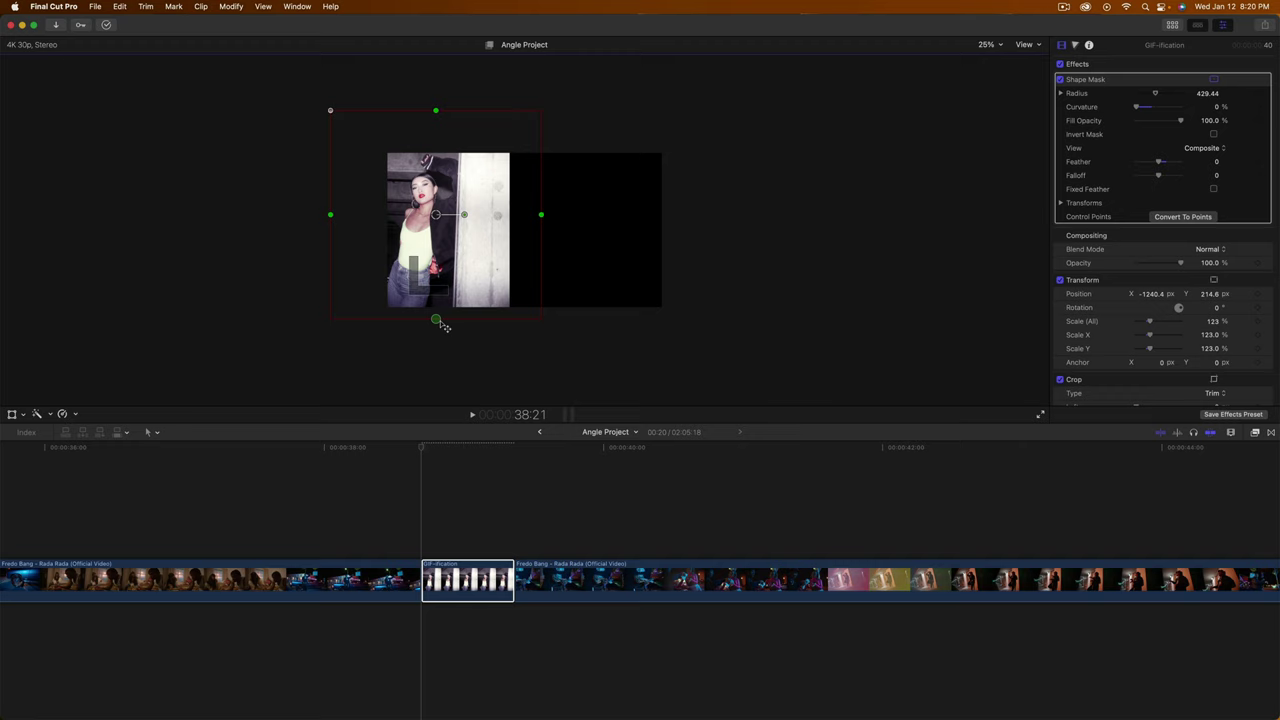
pyautogui.moveTo(542, 217); pyautogui.dragTo(488, 214)
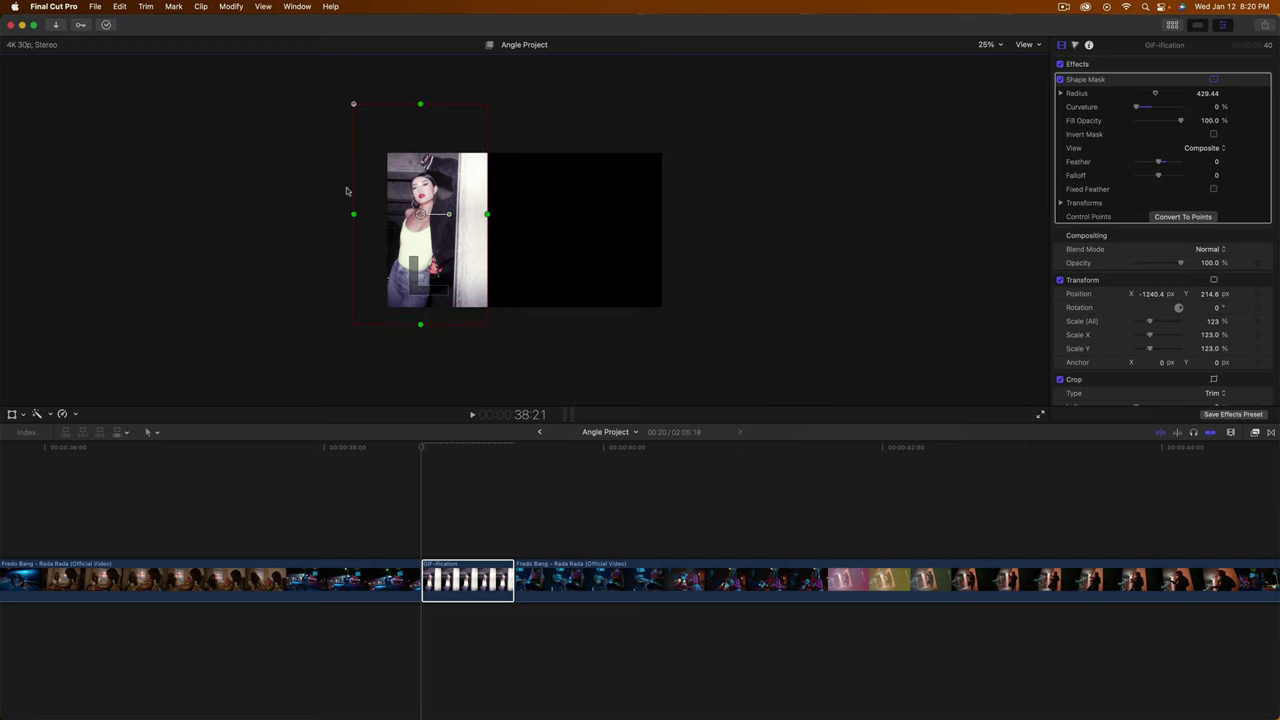
# - Duplicate the masked GIF-ification clip, shift the copy to X position 114.6 px and place it below the original
pyautogui.click(452, 566)
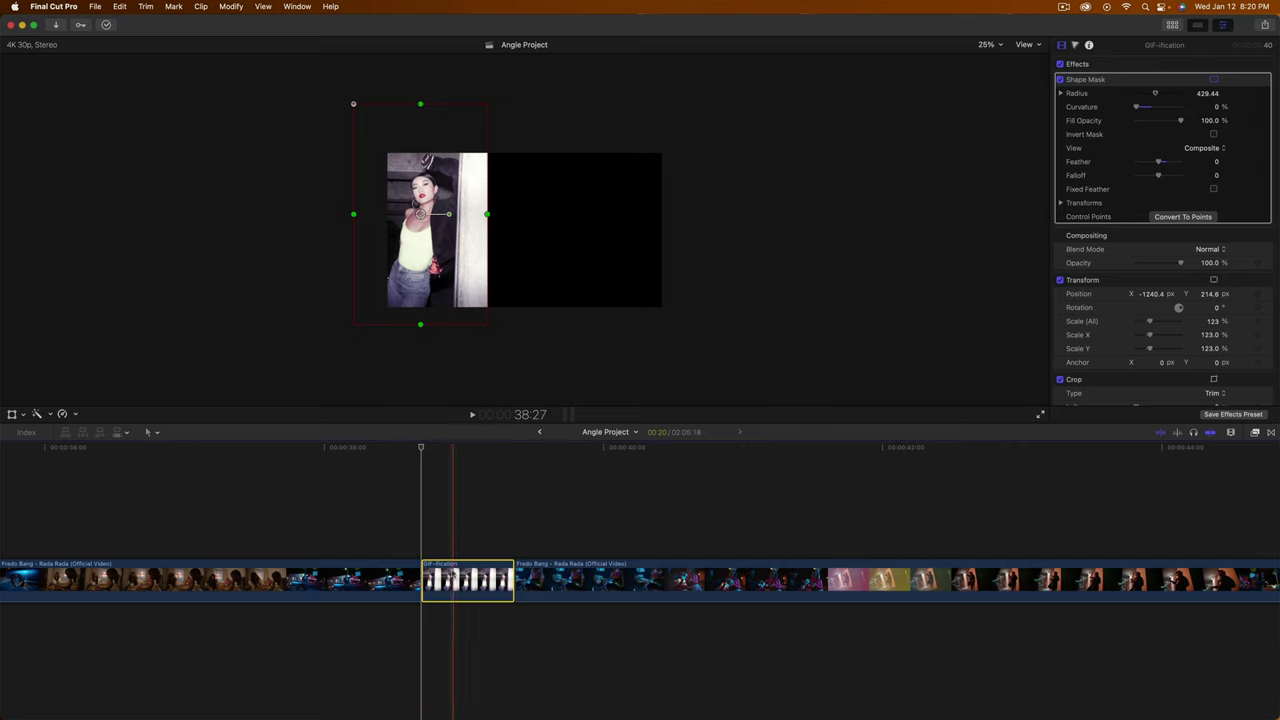
pyautogui.moveTo(444, 566); pyautogui.dragTo(446, 530)
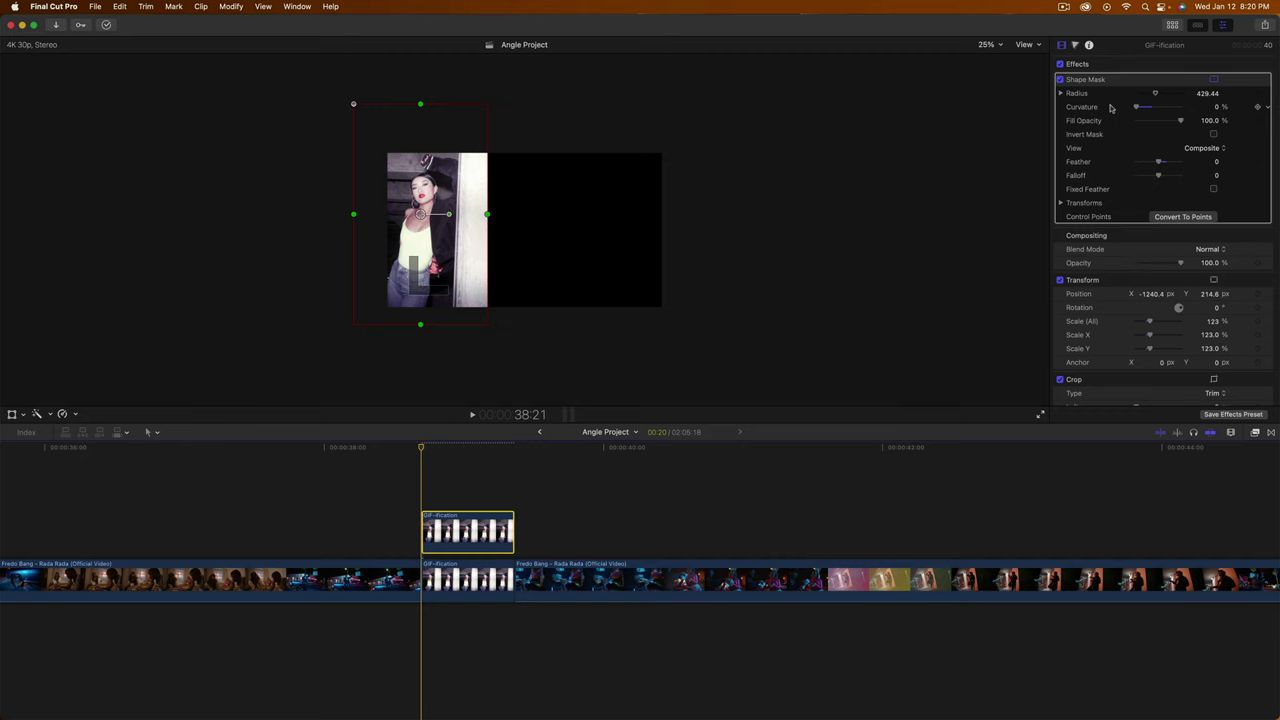
pyautogui.scroll(-3, 1101, 224)
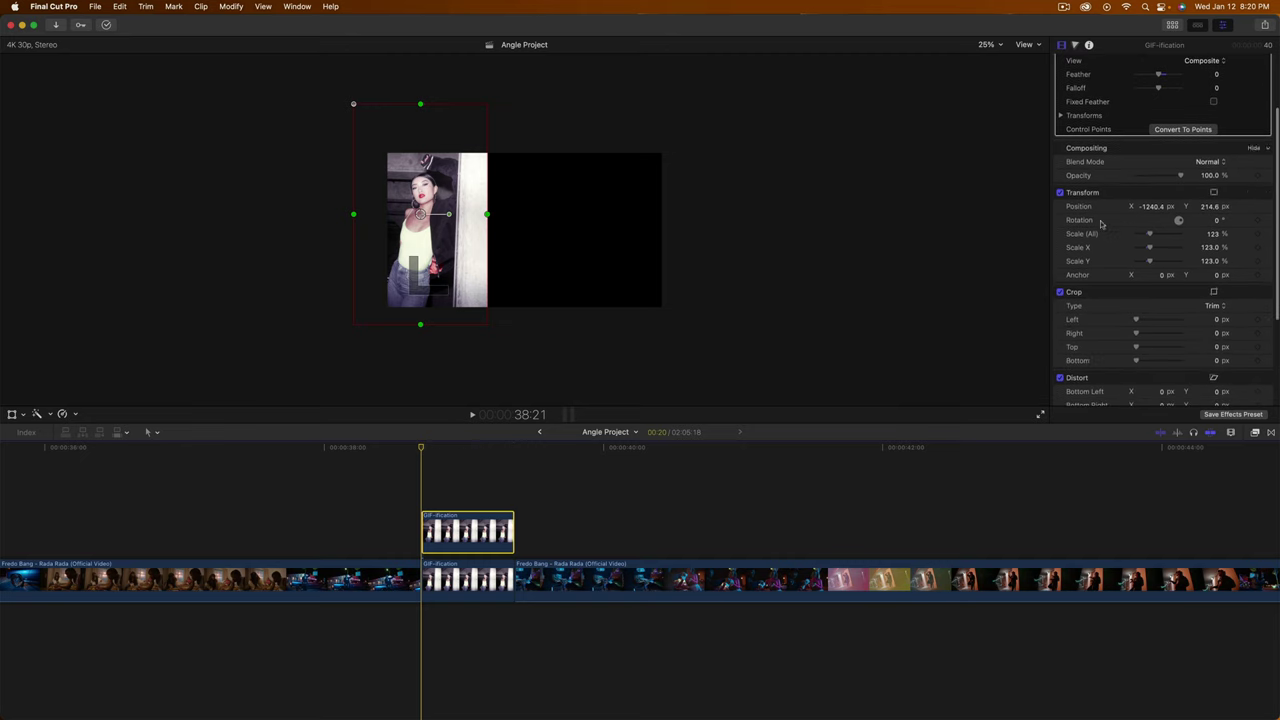
pyautogui.moveTo(1153, 206); pyautogui.dragTo(1265, 206)
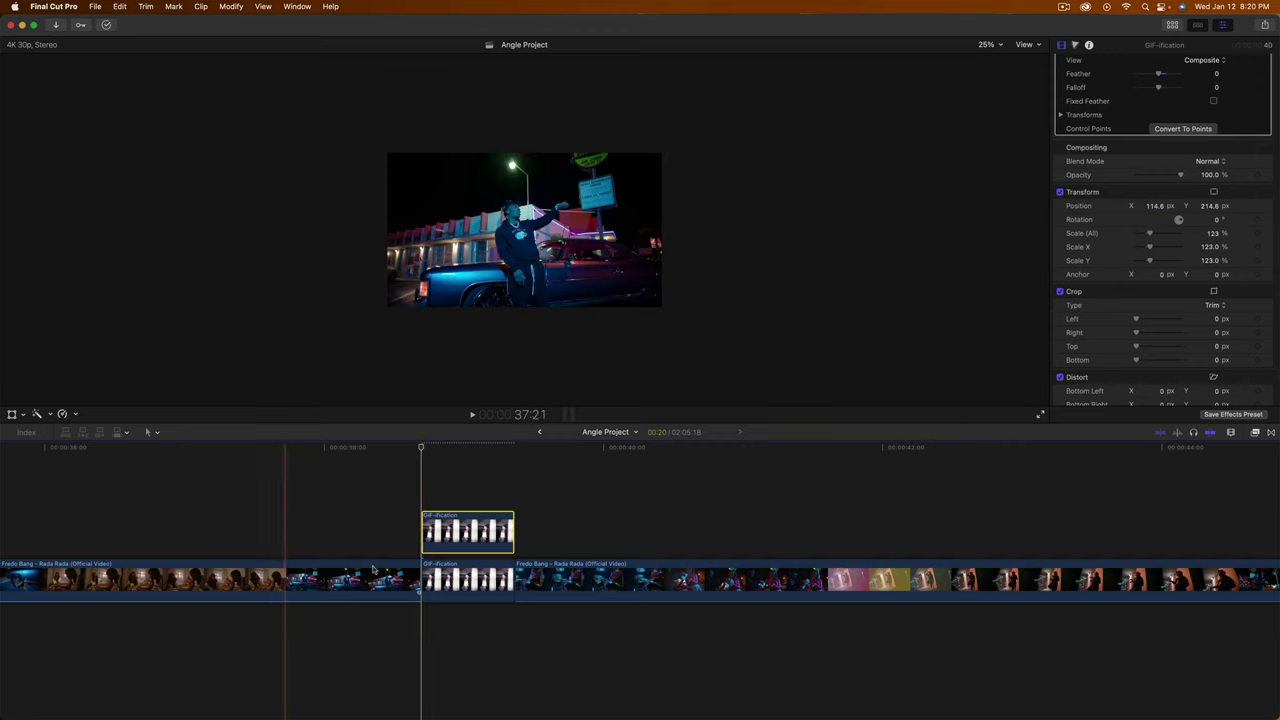
pyautogui.moveTo(457, 540); pyautogui.dragTo(457, 628)
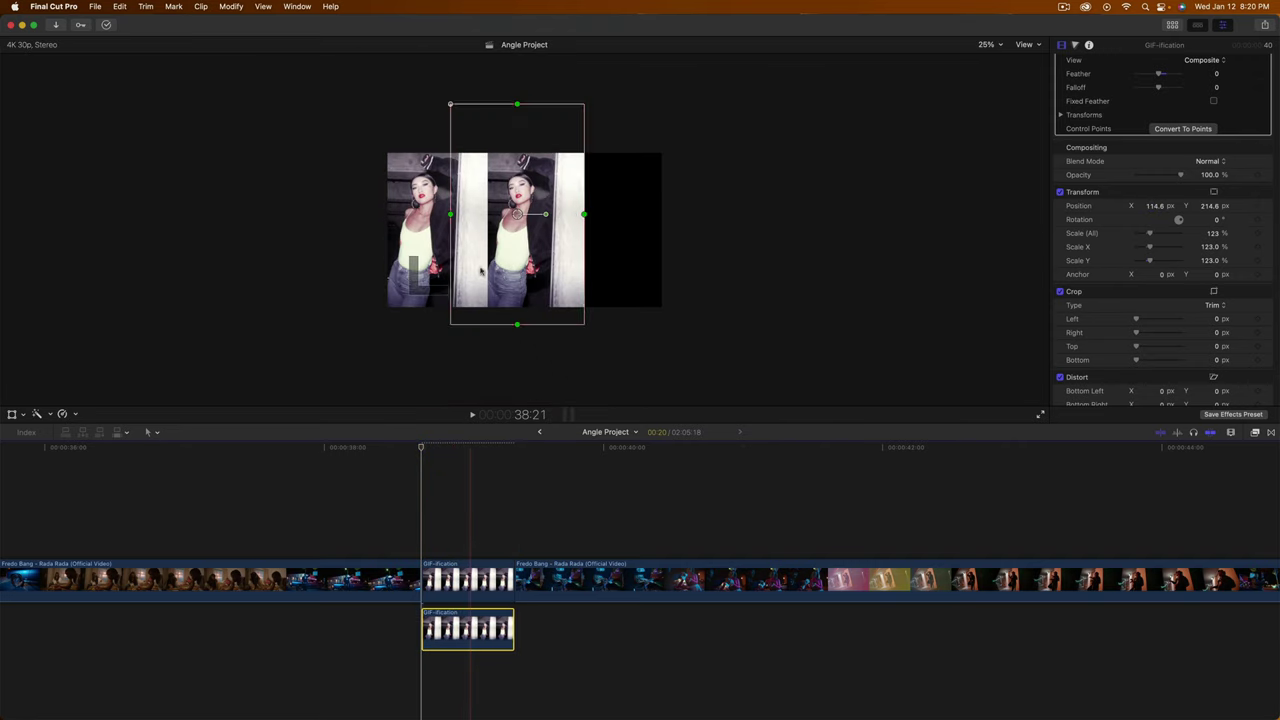
pyautogui.press('v')
pyautogui.press('v')
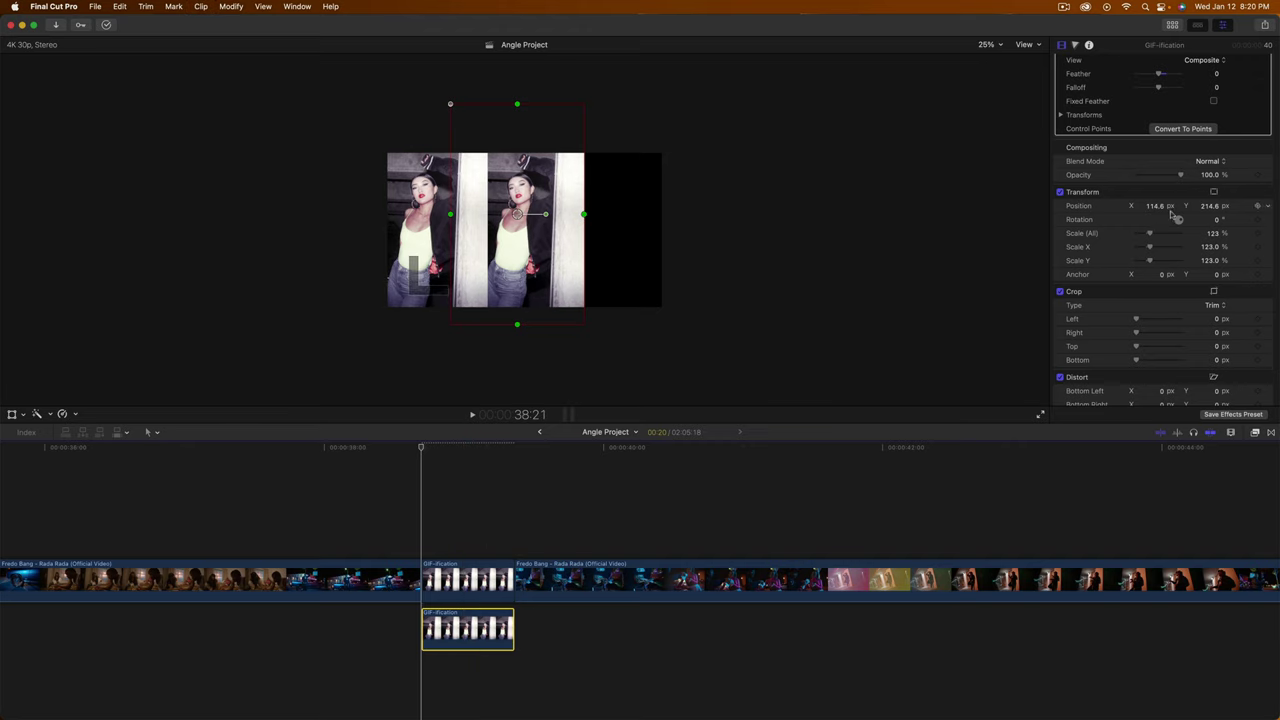
# - Narrow the right edge of the original clip's shape mask slightly, then reselect the copy below it
pyautogui.click(483, 580)
pyautogui.moveTo(487, 214); pyautogui.dragTo(490, 221)
pyautogui.click(505, 232)
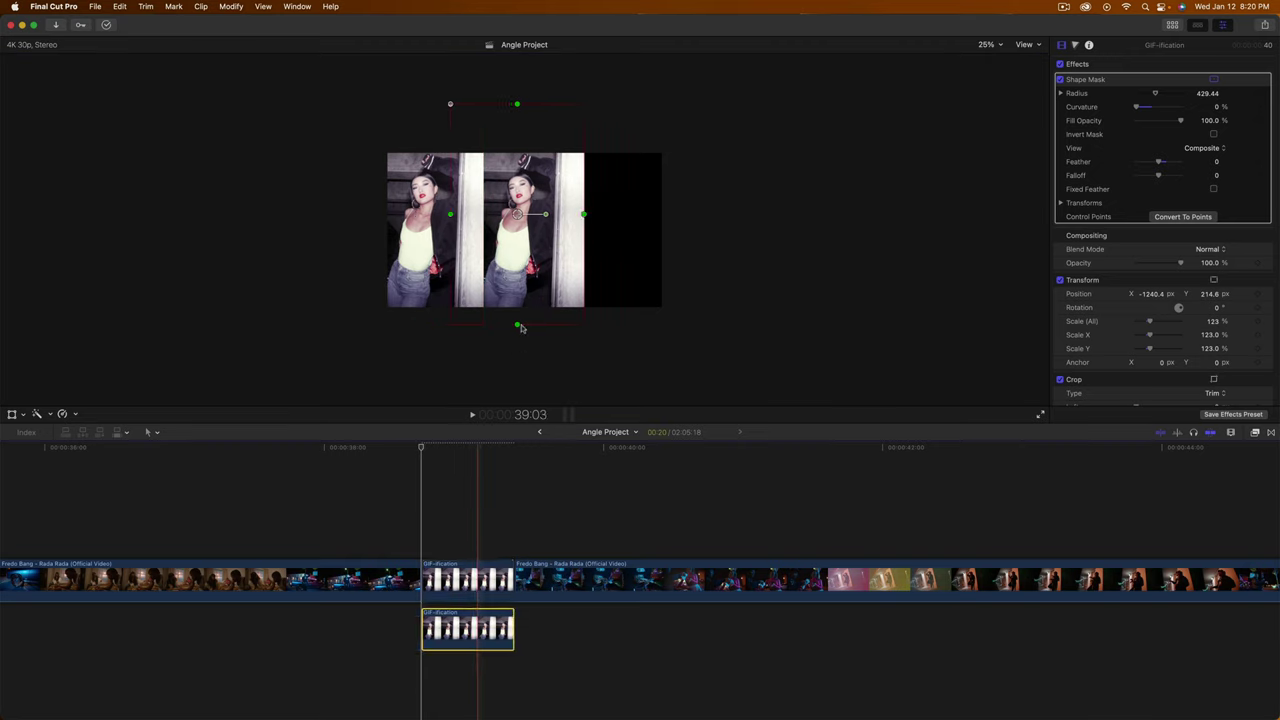
pyautogui.click(1152, 294)
pyautogui.press('Return')
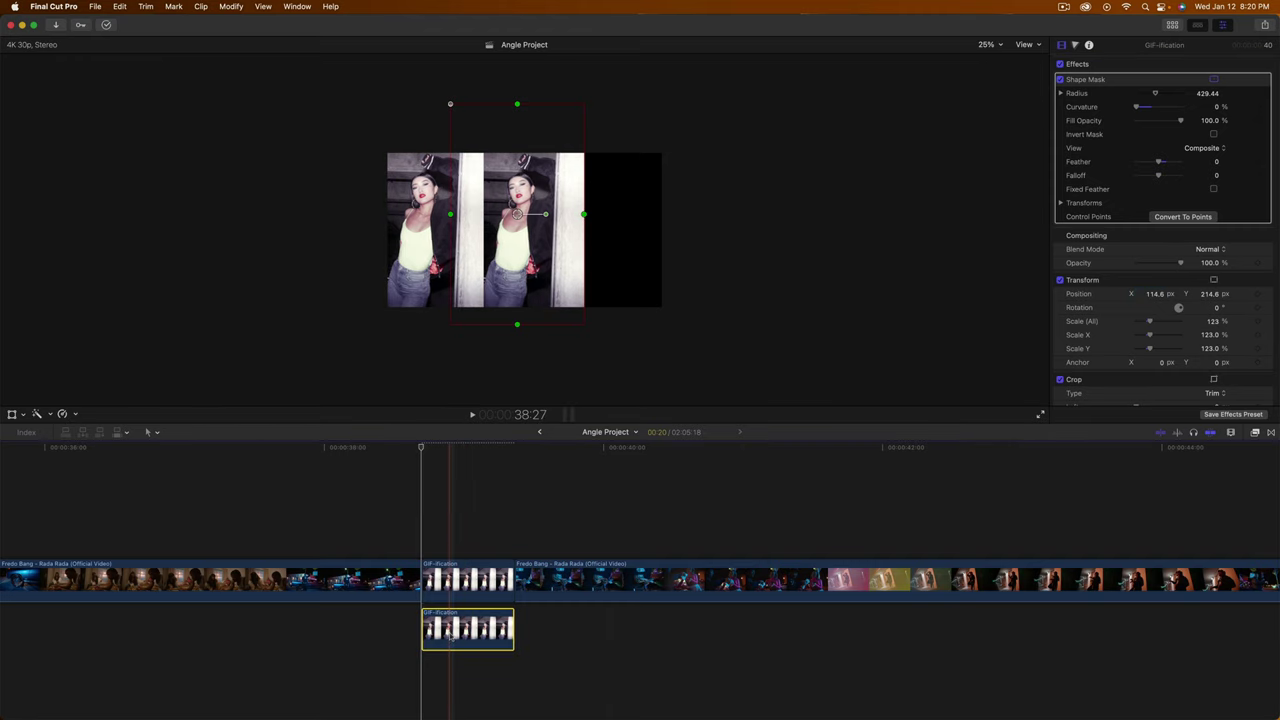
# - Duplicate the middle-panel GIF-ification clip beneath itself and move the new copy to X position 1437.3 px as the third panel
pyautogui.moveTo(452, 658); pyautogui.dragTo(458, 692)
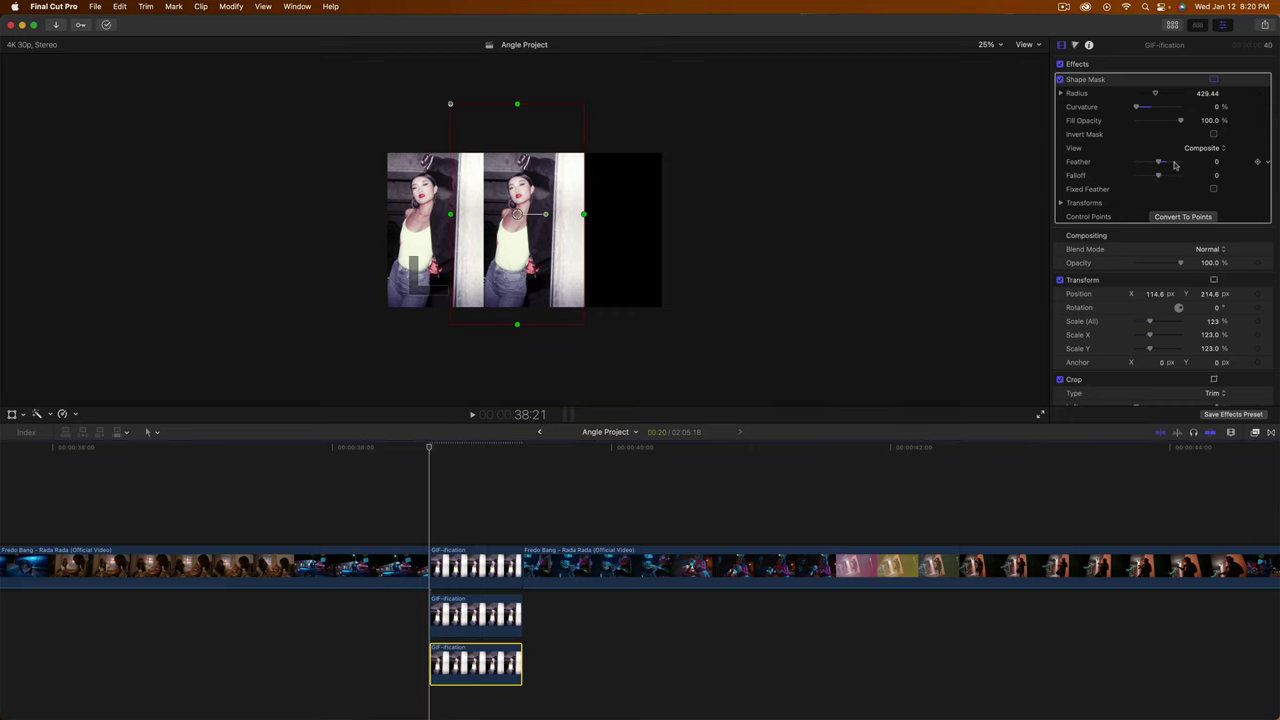
pyautogui.scroll(-2, 1104, 298)
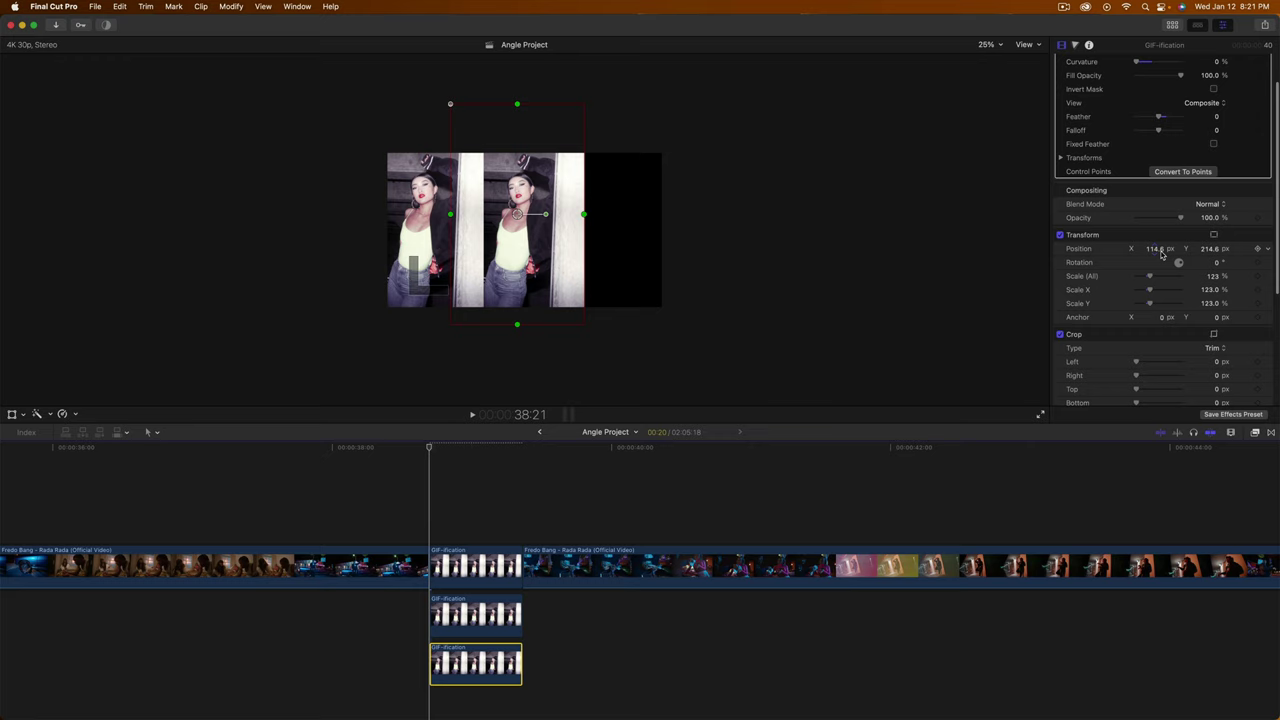
pyautogui.moveTo(1152, 249); pyautogui.dragTo(1162, 249)
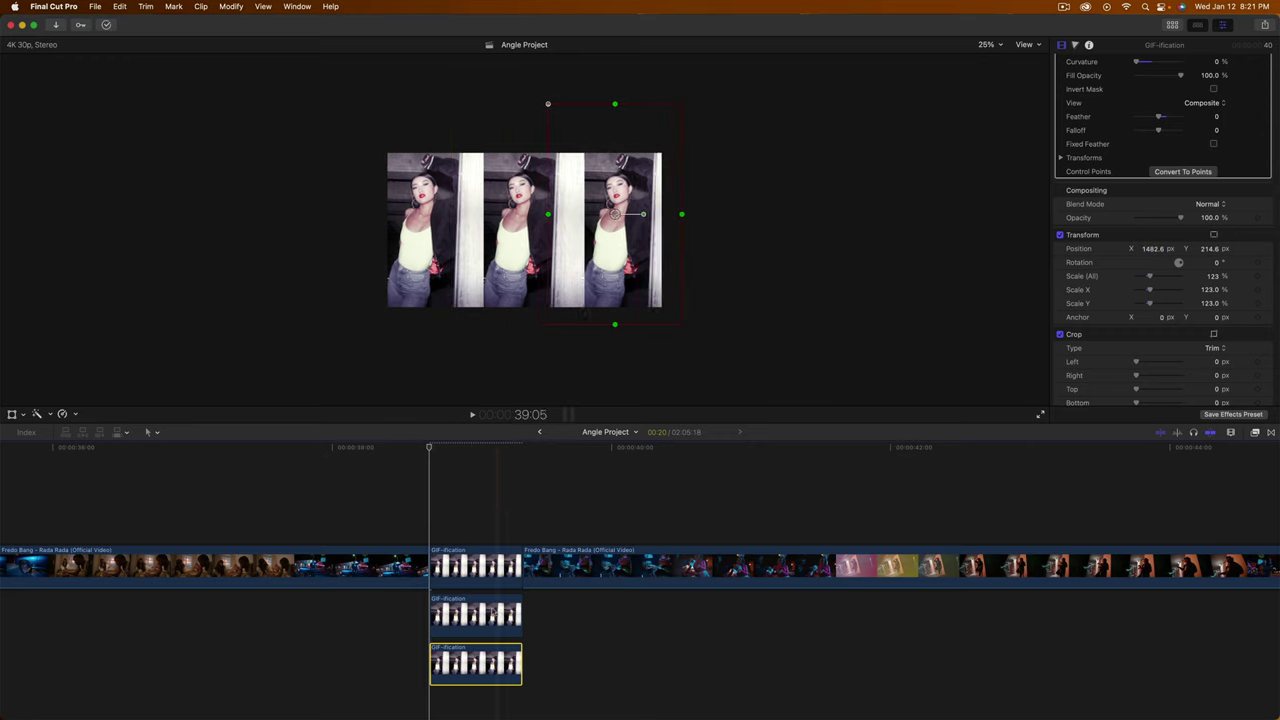
pyautogui.click(577, 263)
pyautogui.moveTo(589, 224); pyautogui.dragTo(522, 218)
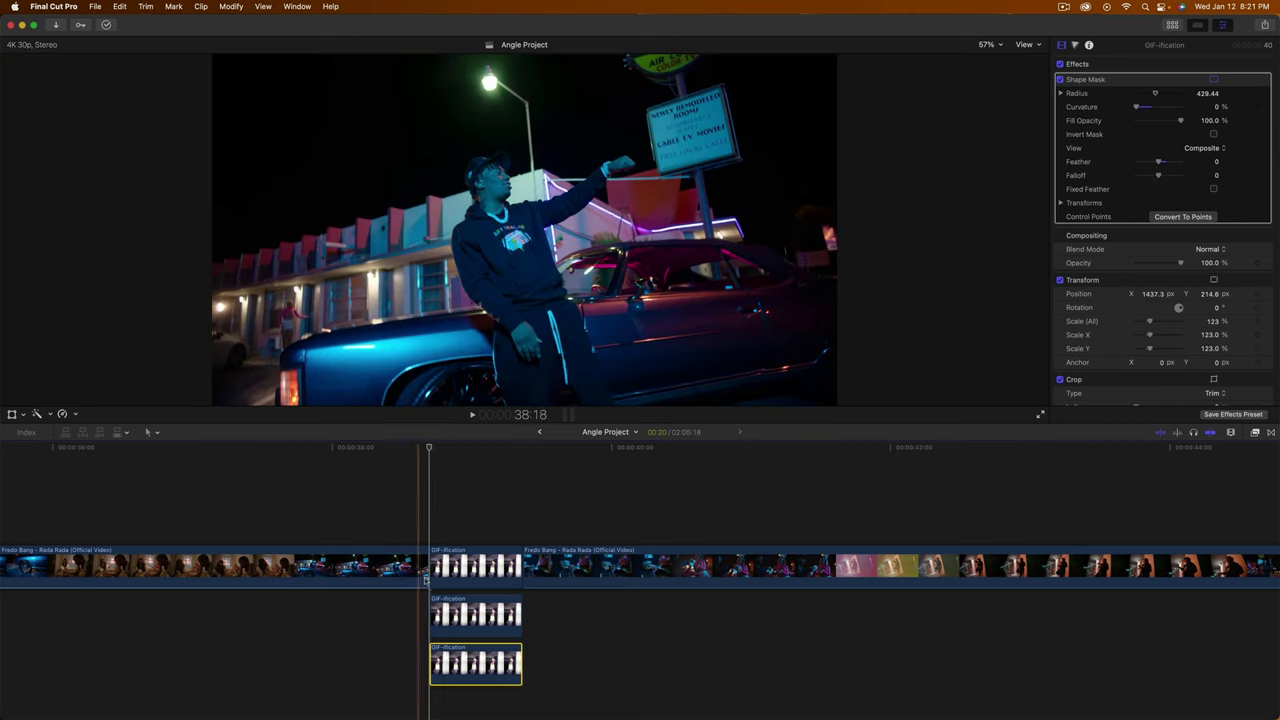
# - Play back the cut into the three-panel section several times to check how the side-by-side GIF-ification clips look and how long they last
pyautogui.press('space')
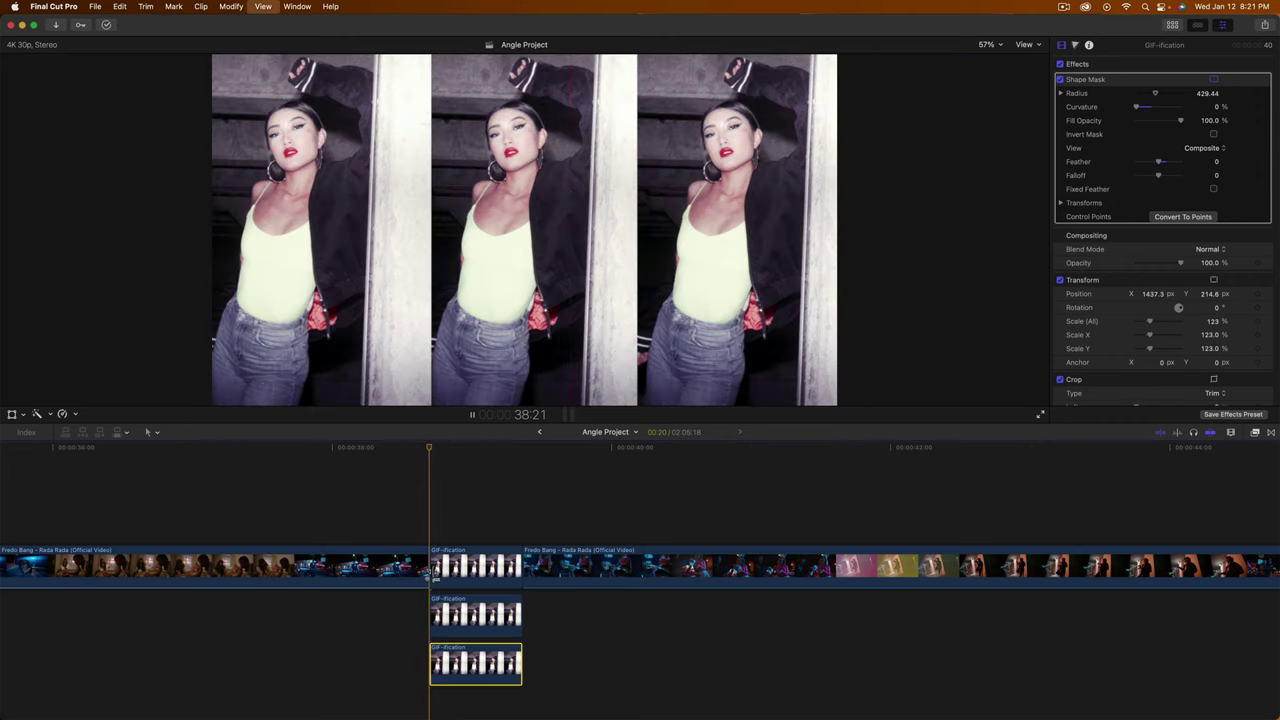
pyautogui.press('space')
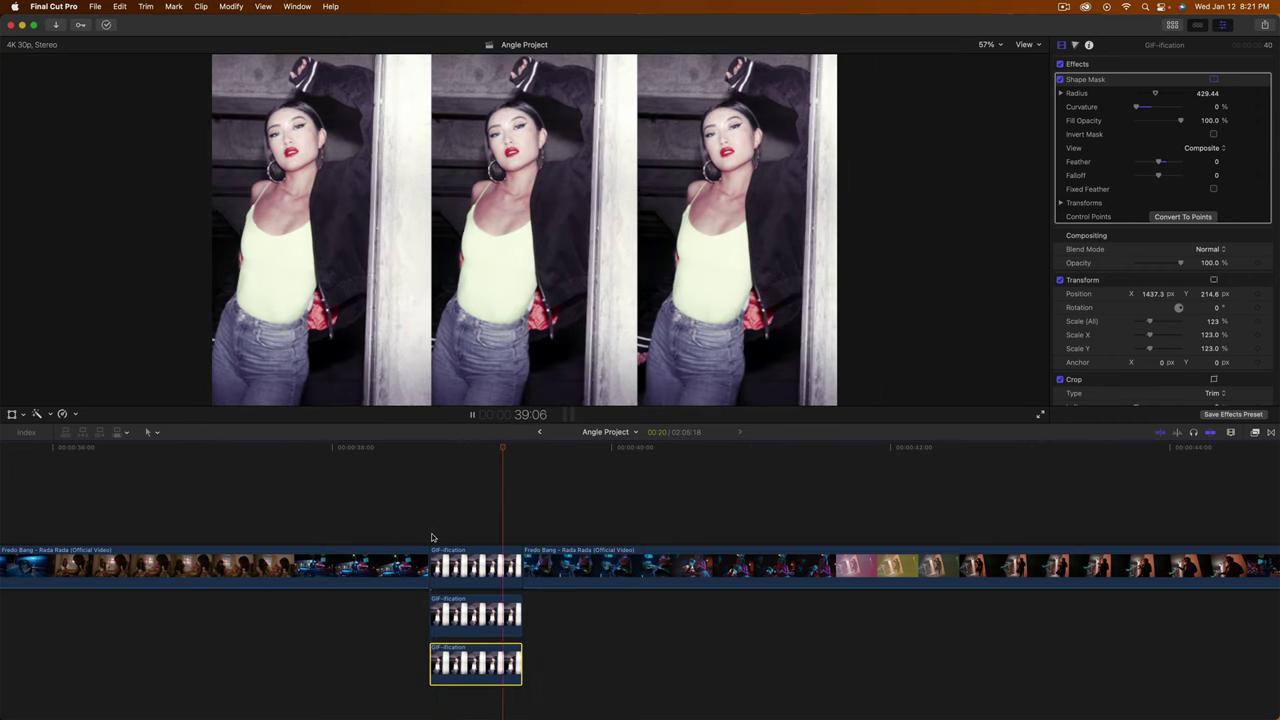
pyautogui.press('space')
pyautogui.press('space')
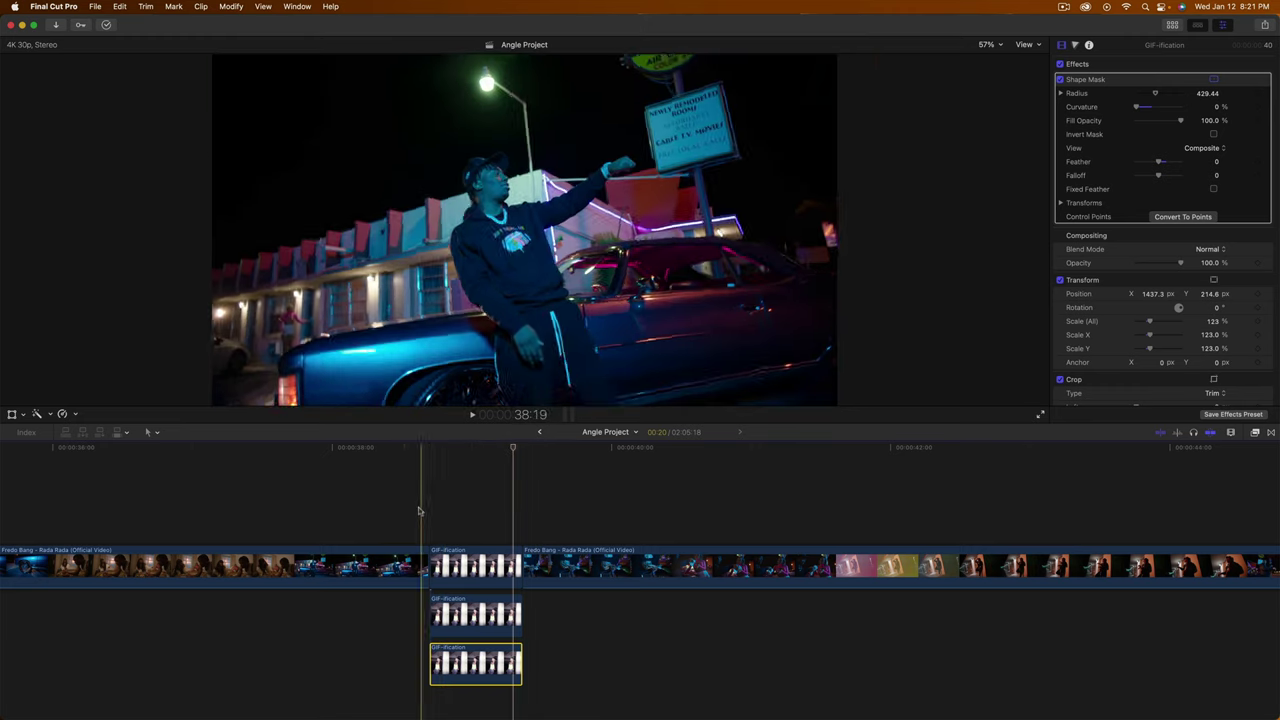
pyautogui.press('space')
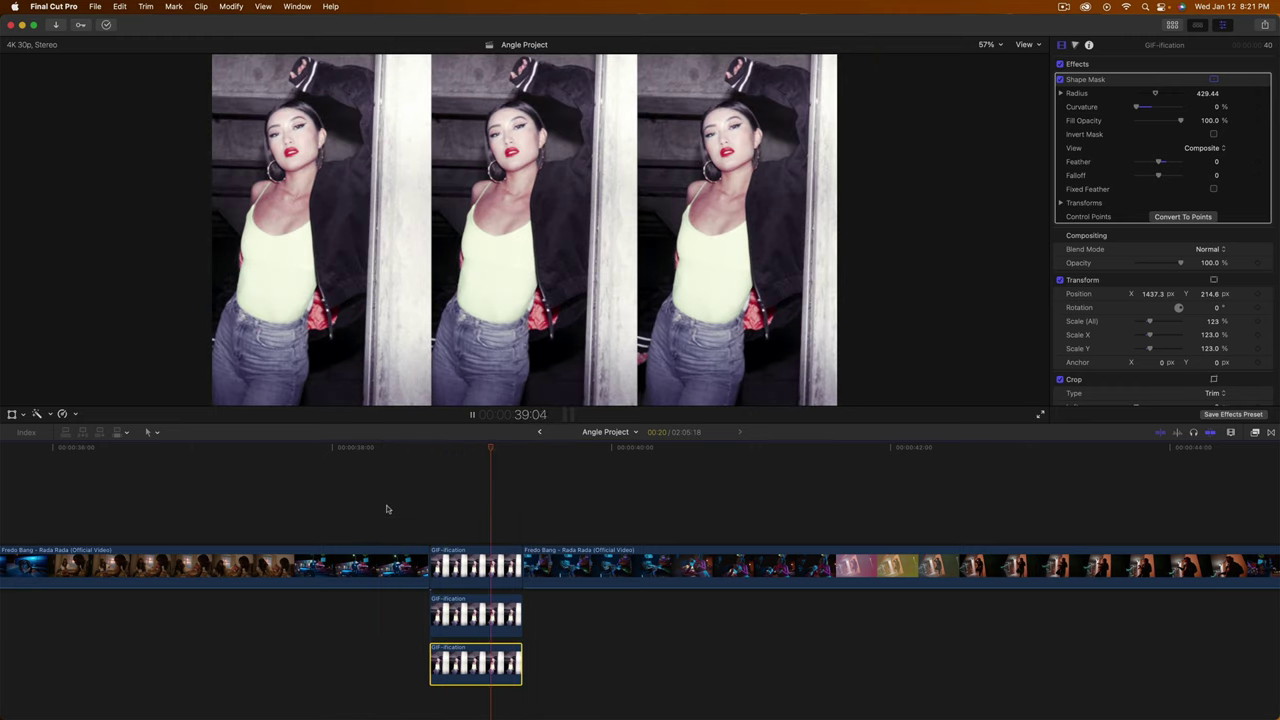
pyautogui.press('space')
pyautogui.press('space')
pyautogui.press('space')
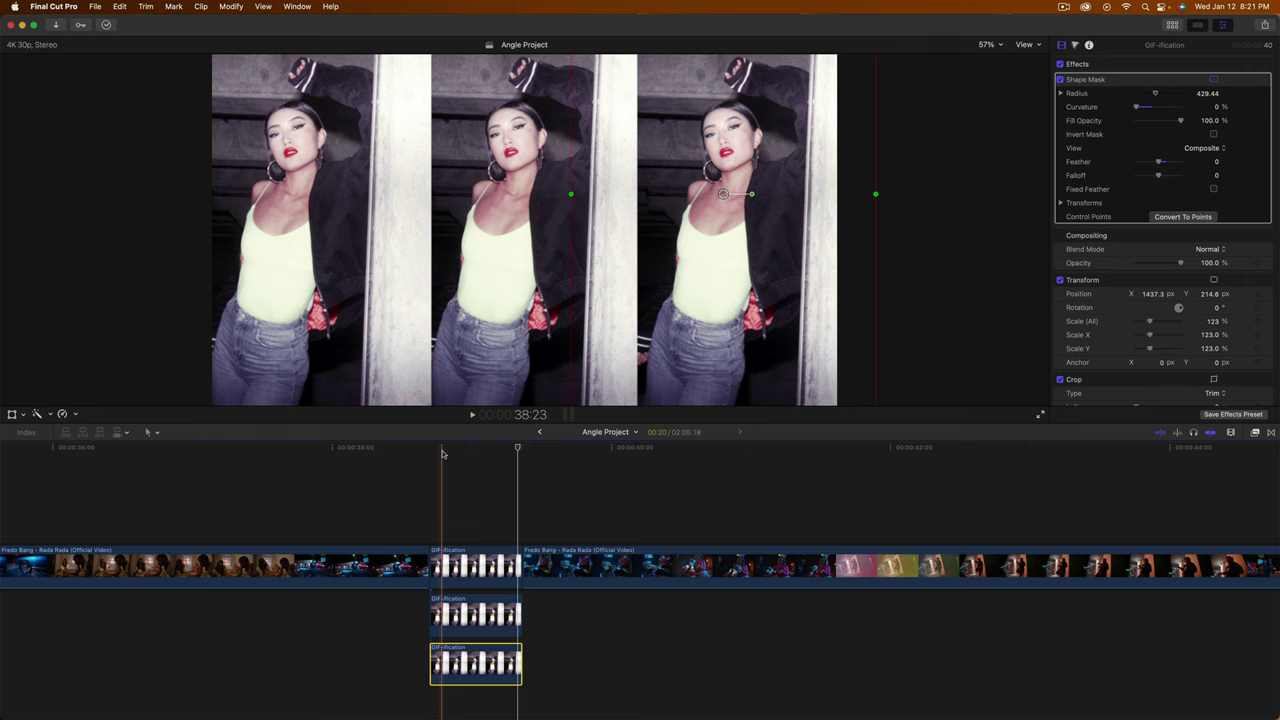
# - Combine the three stacked GIF-ification clips into a compound clip named "gif comp" in the January 2022 event
pyautogui.click(430, 451)
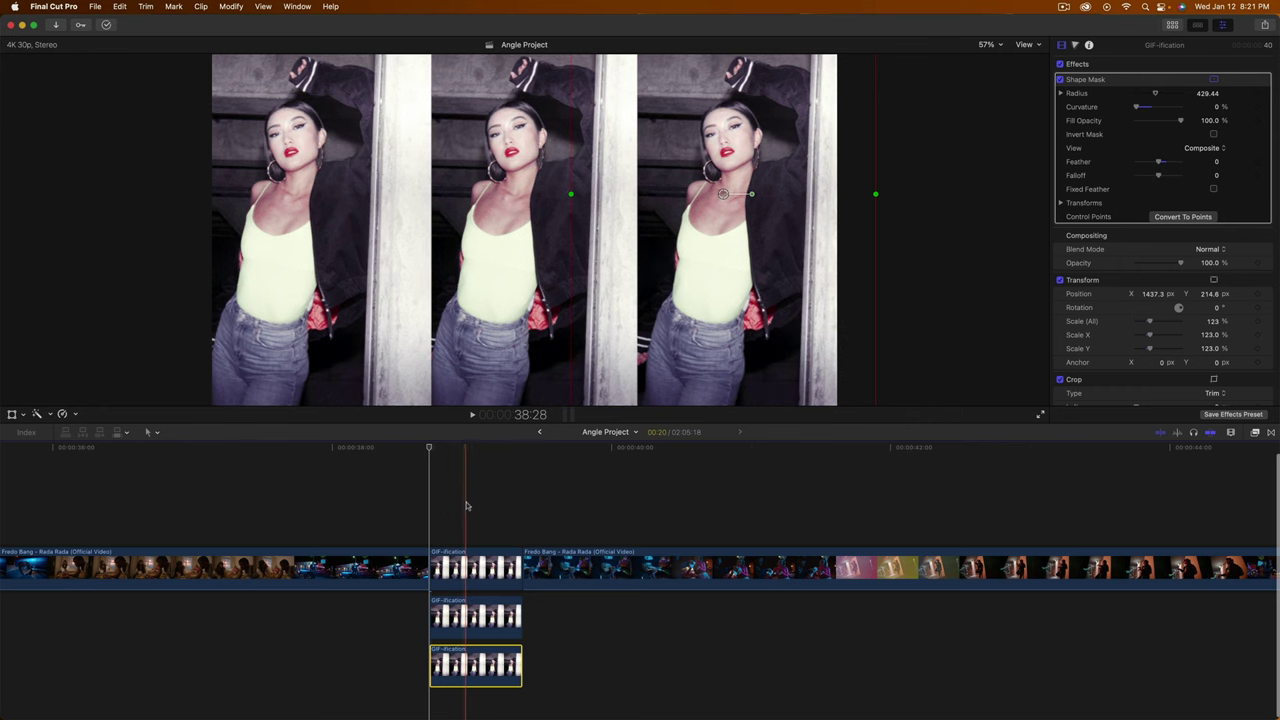
pyautogui.moveTo(459, 492); pyautogui.dragTo(505, 678)
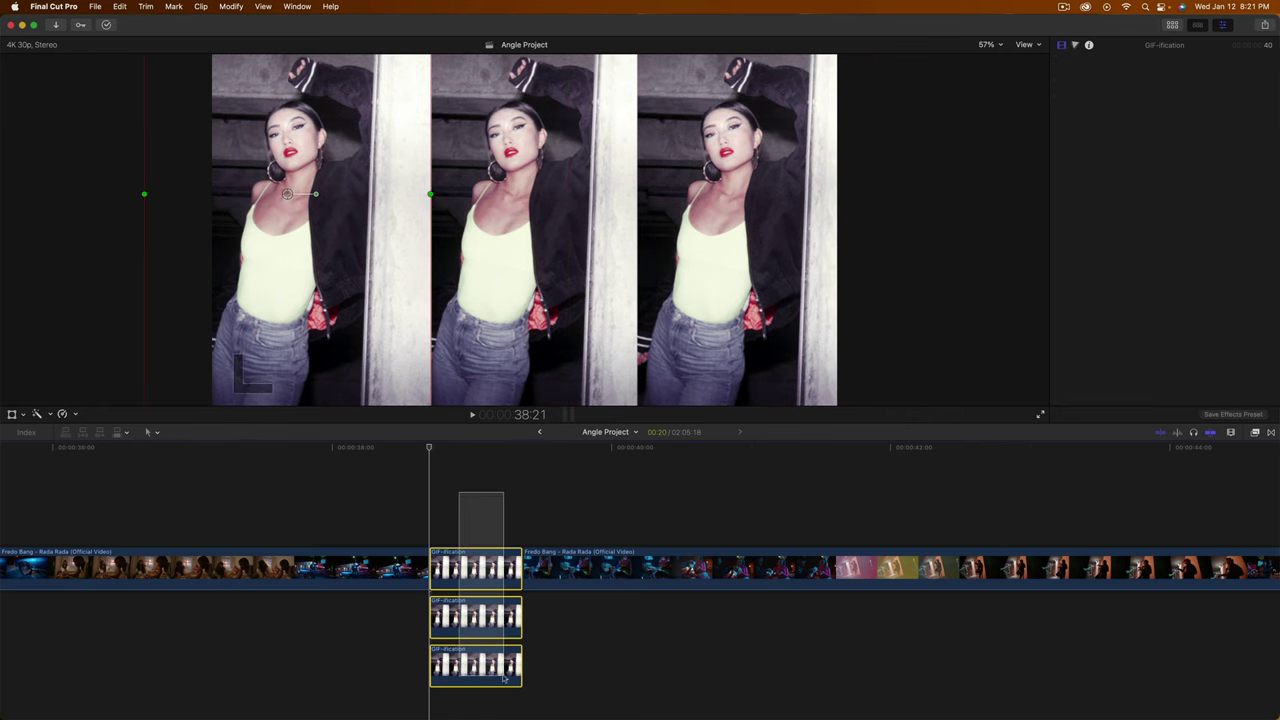
pyautogui.rightClick(473, 665)
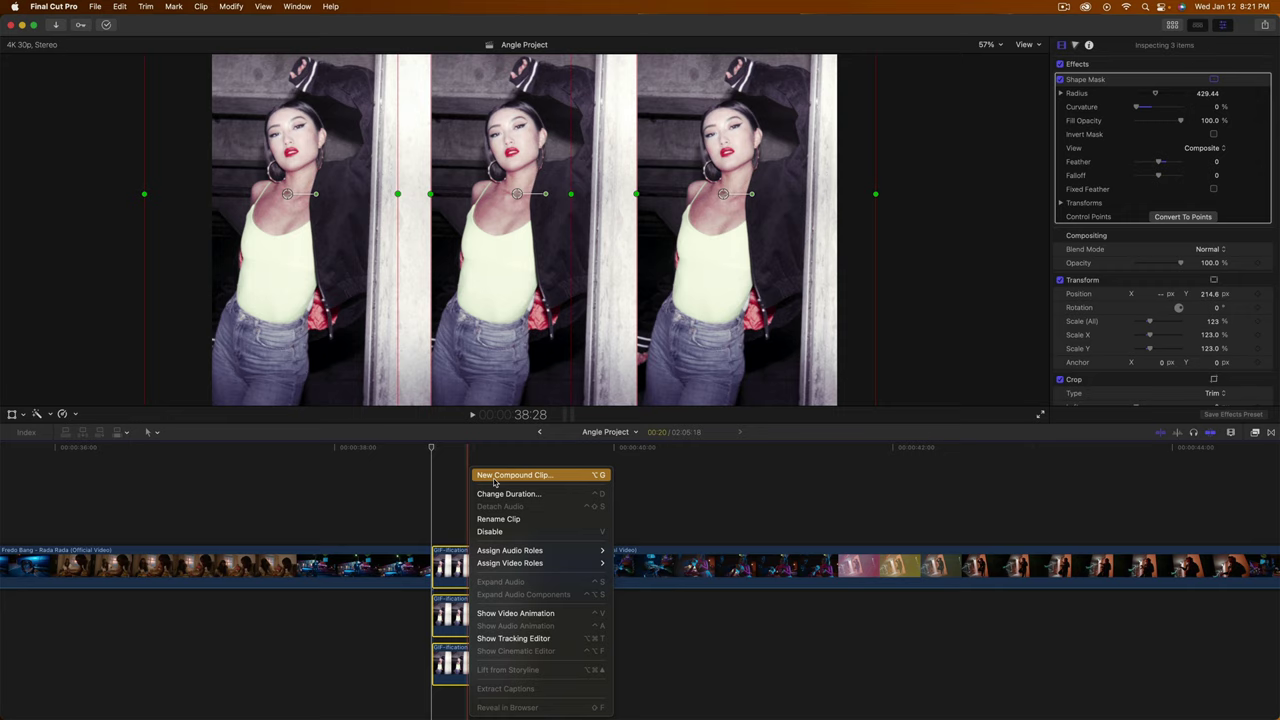
pyautogui.click(493, 482)
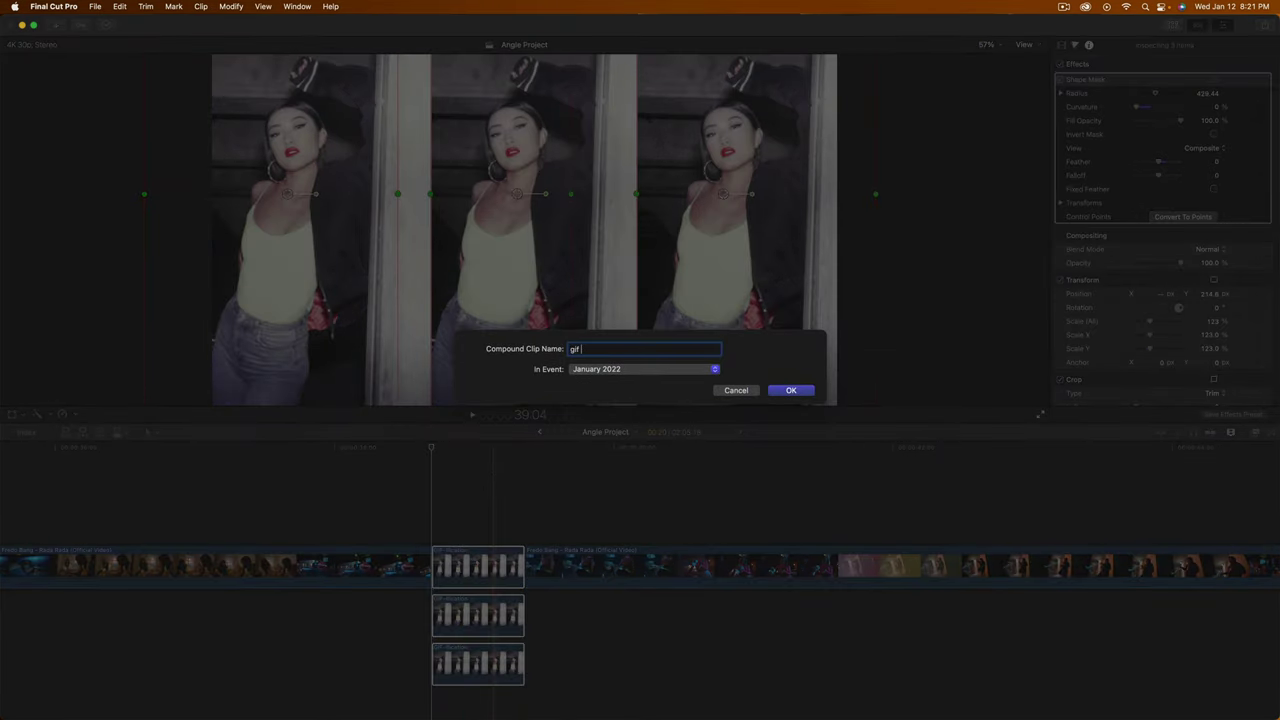
pyautogui.press('Return')
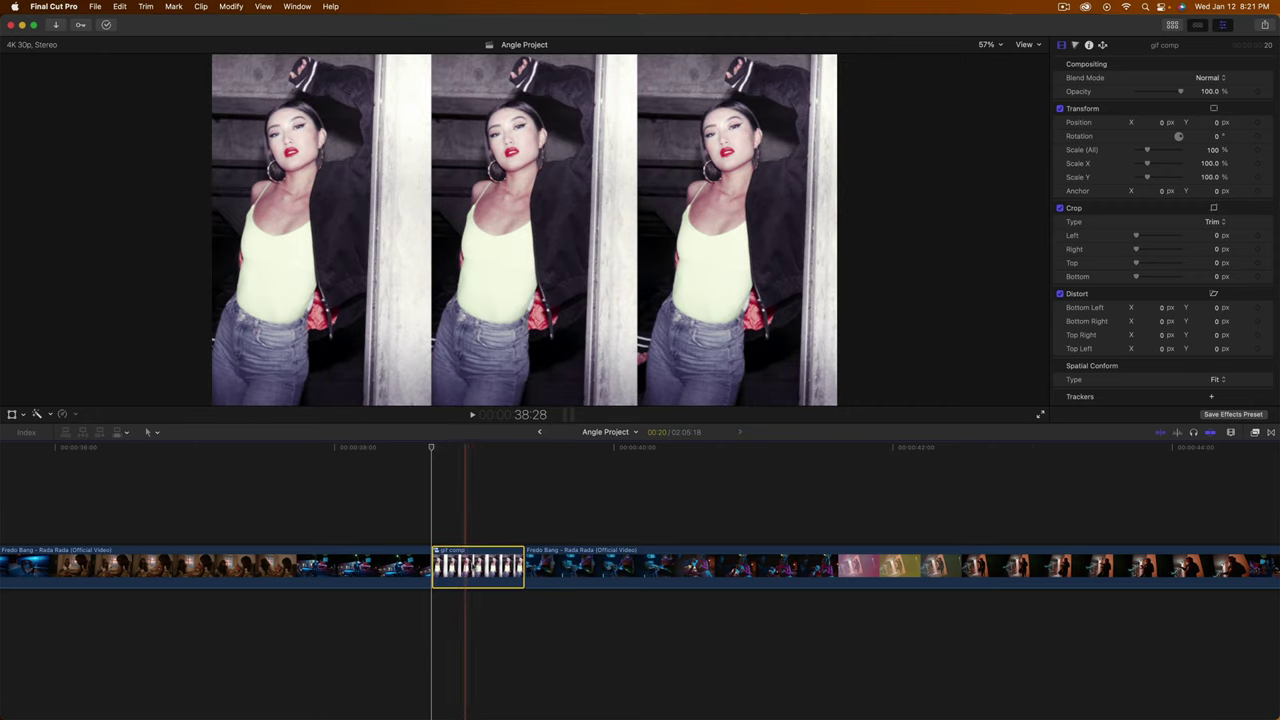
# - Show the Lights transitions and try to apply Flash to the gif comp clip, declining the ripple trim
pyautogui.click(467, 456)
pyautogui.click(1271, 433)
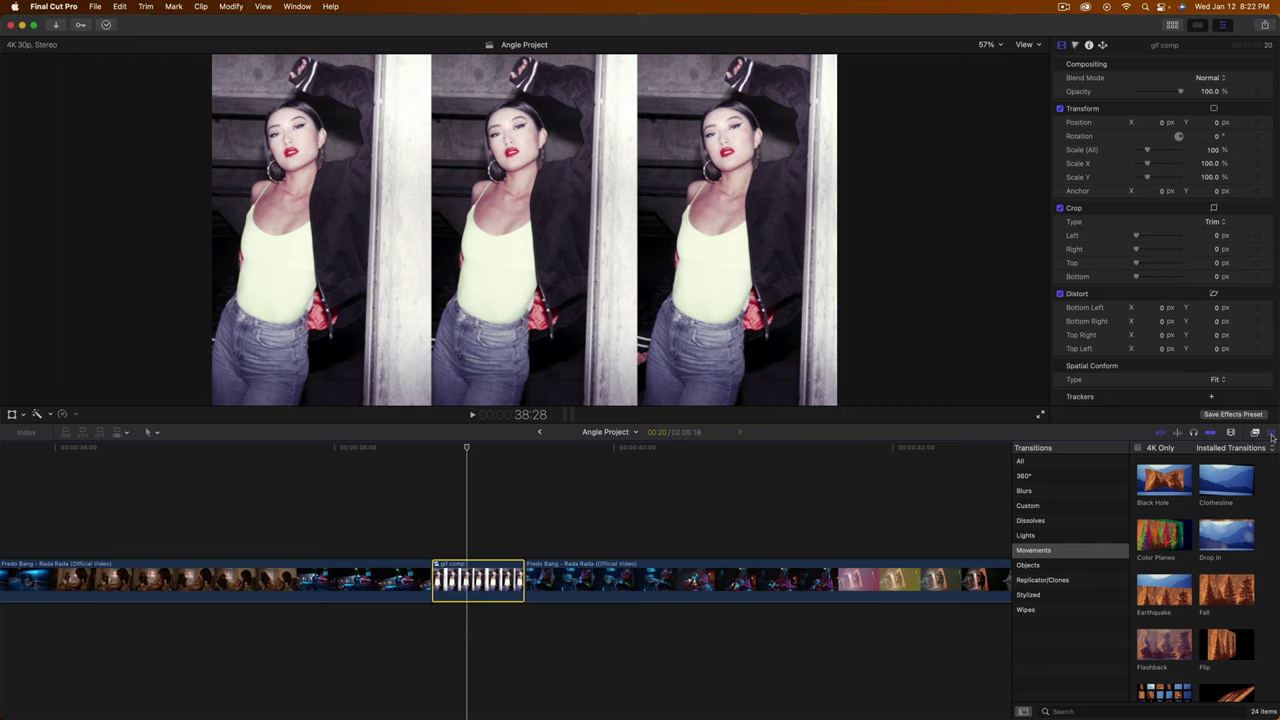
pyautogui.click(1035, 537)
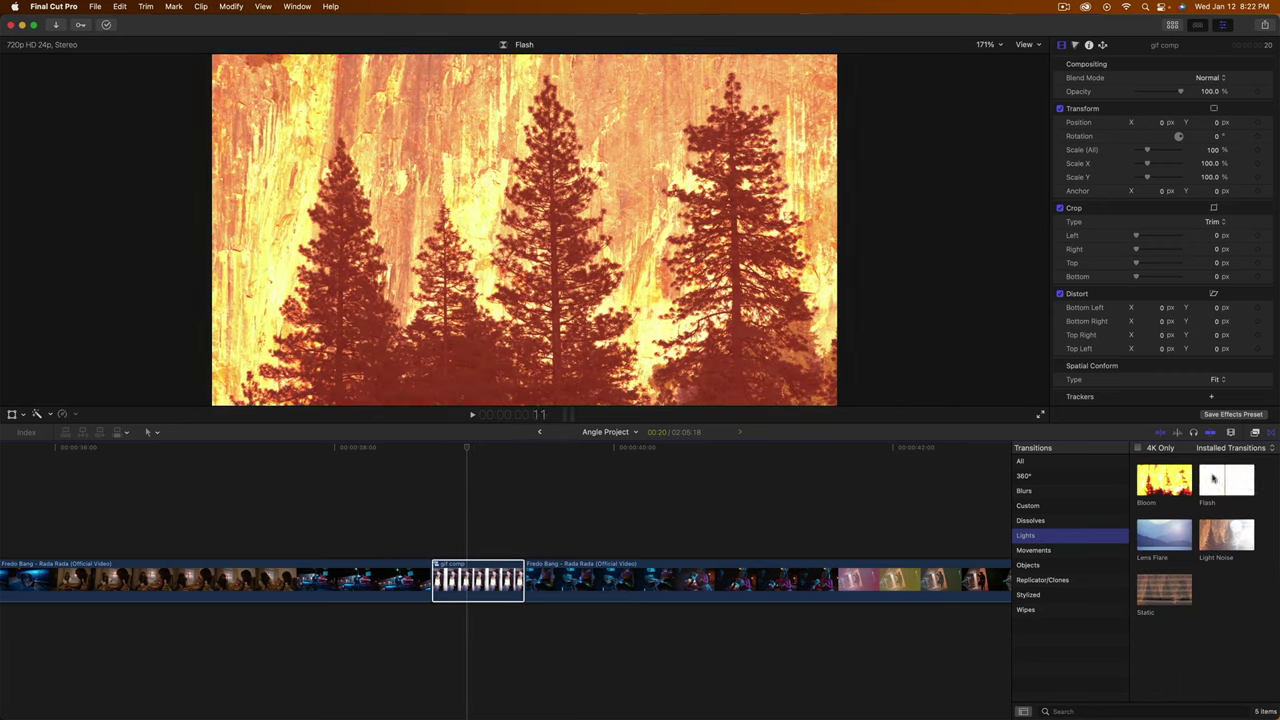
pyautogui.moveTo(1213, 479); pyautogui.dragTo(466, 583)
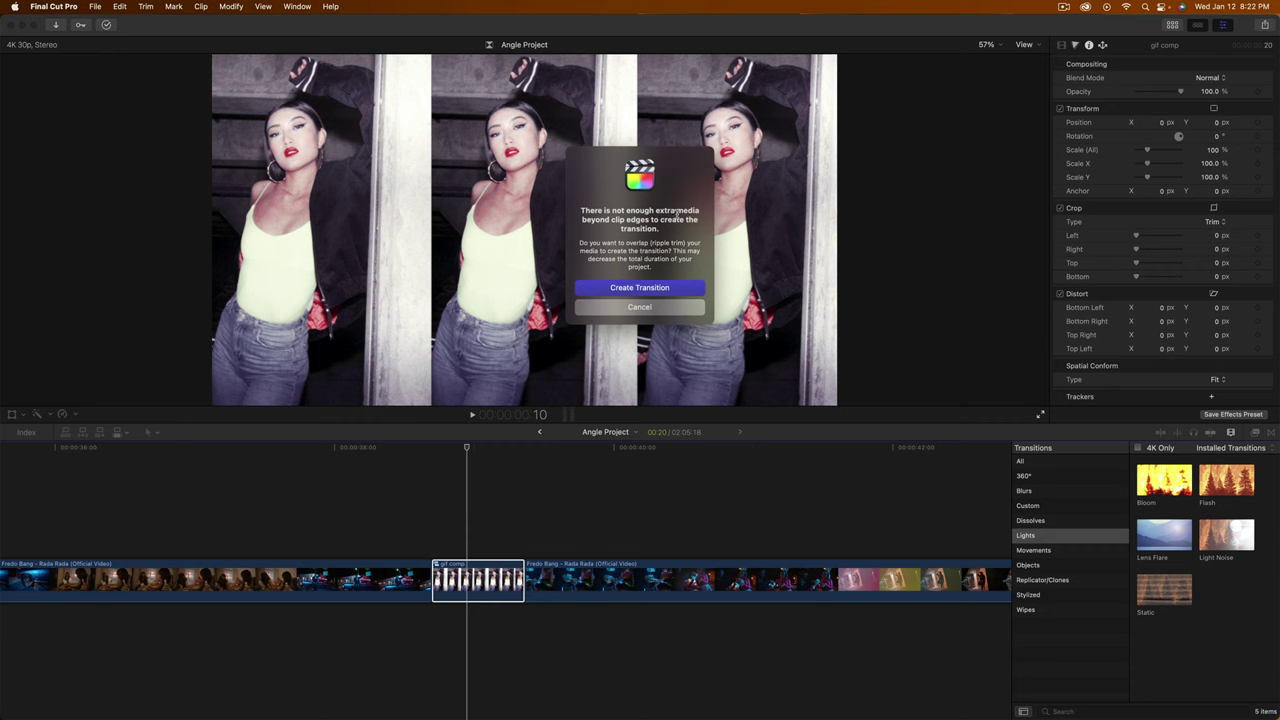
pyautogui.click(632, 312)
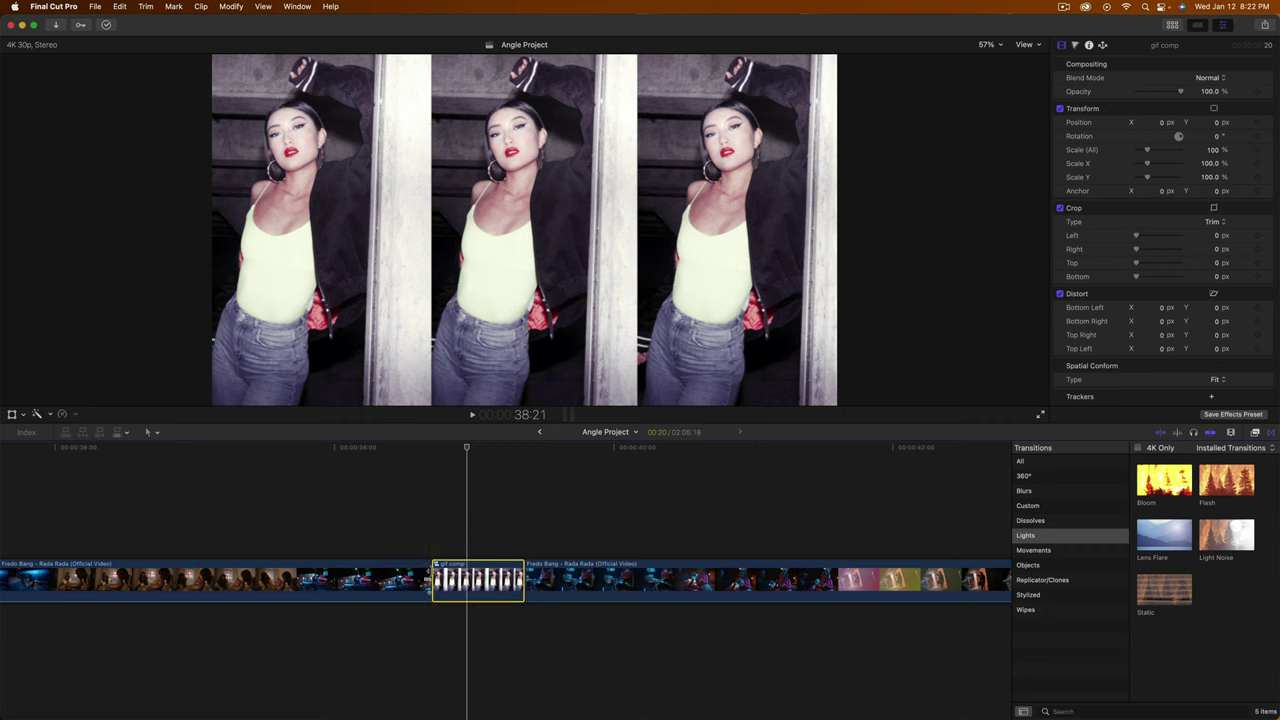
# - Trim both ends of the gif comp clip down to 18 frames and try applying the Flash transition again
pyautogui.press('super+=')
pyautogui.moveTo(429, 578); pyautogui.dragTo(444, 578)
pyautogui.moveTo(617, 578); pyautogui.dragTo(606, 580)
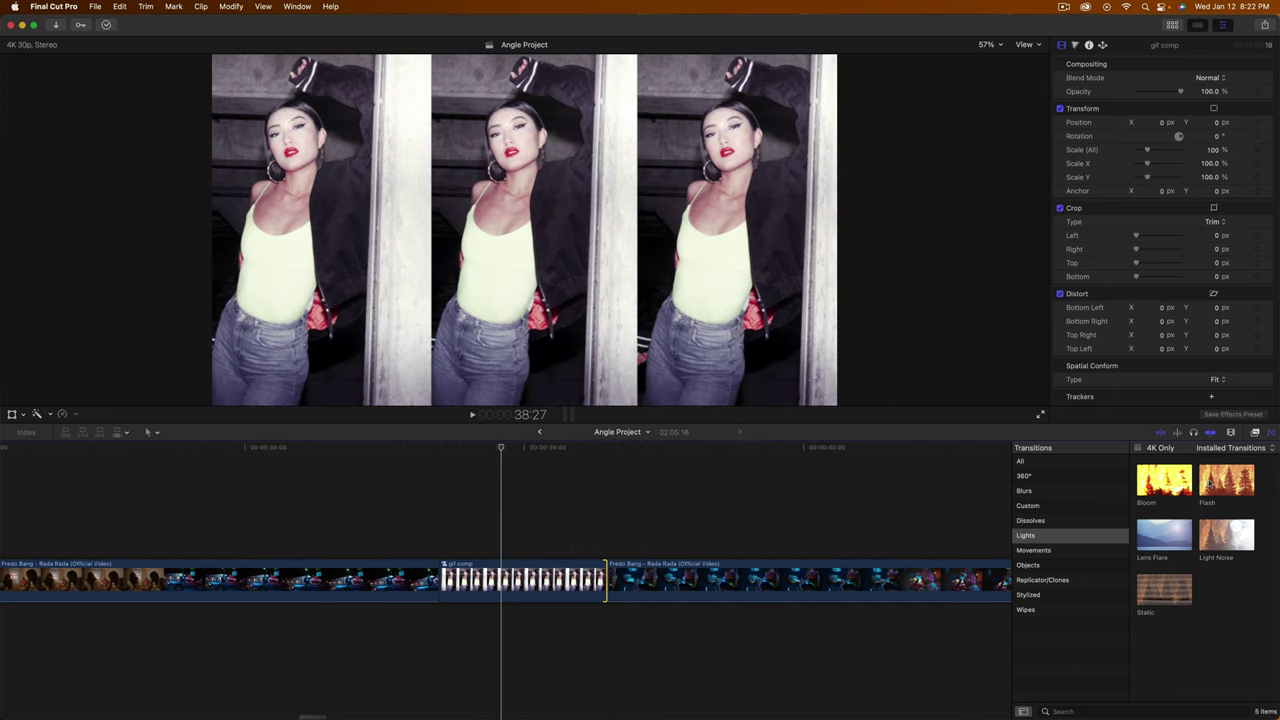
pyautogui.moveTo(1210, 483); pyautogui.dragTo(521, 586)
pyautogui.click(644, 308)
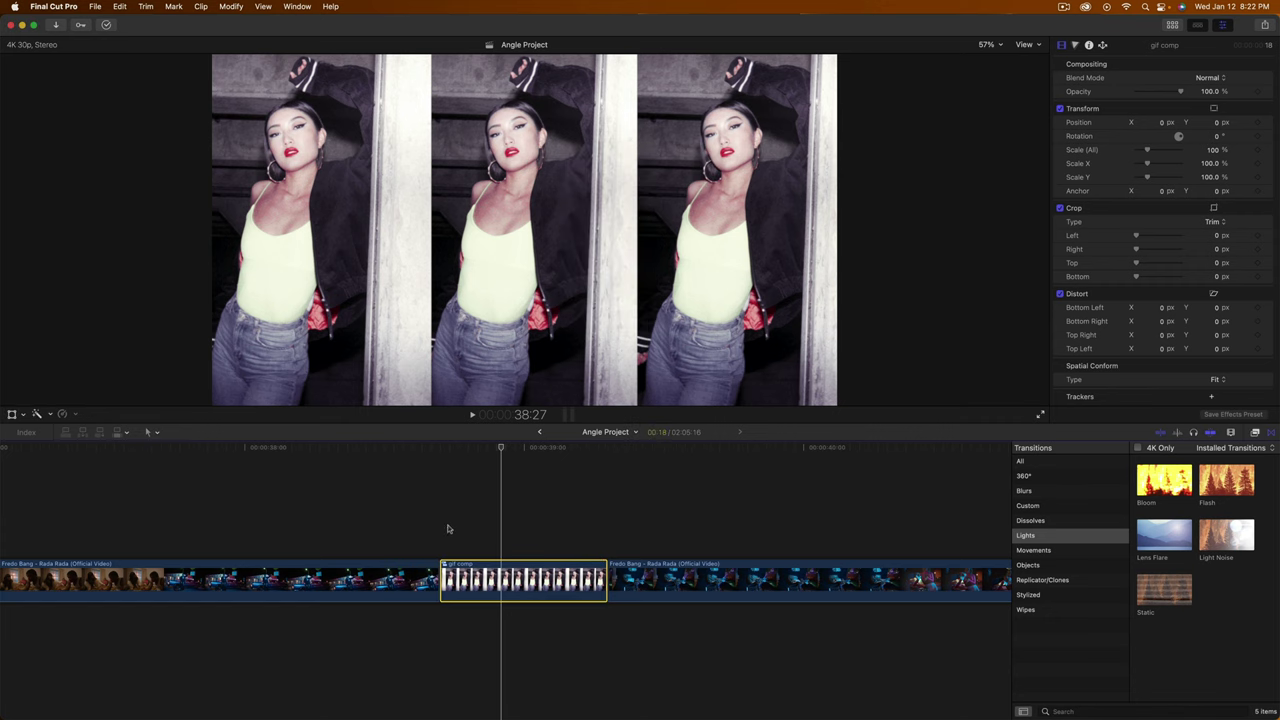
# - Trim both ends of gif comp further to 16 frames and add a Flash transition at its start and end
pyautogui.moveTo(444, 568); pyautogui.dragTo(451, 568)
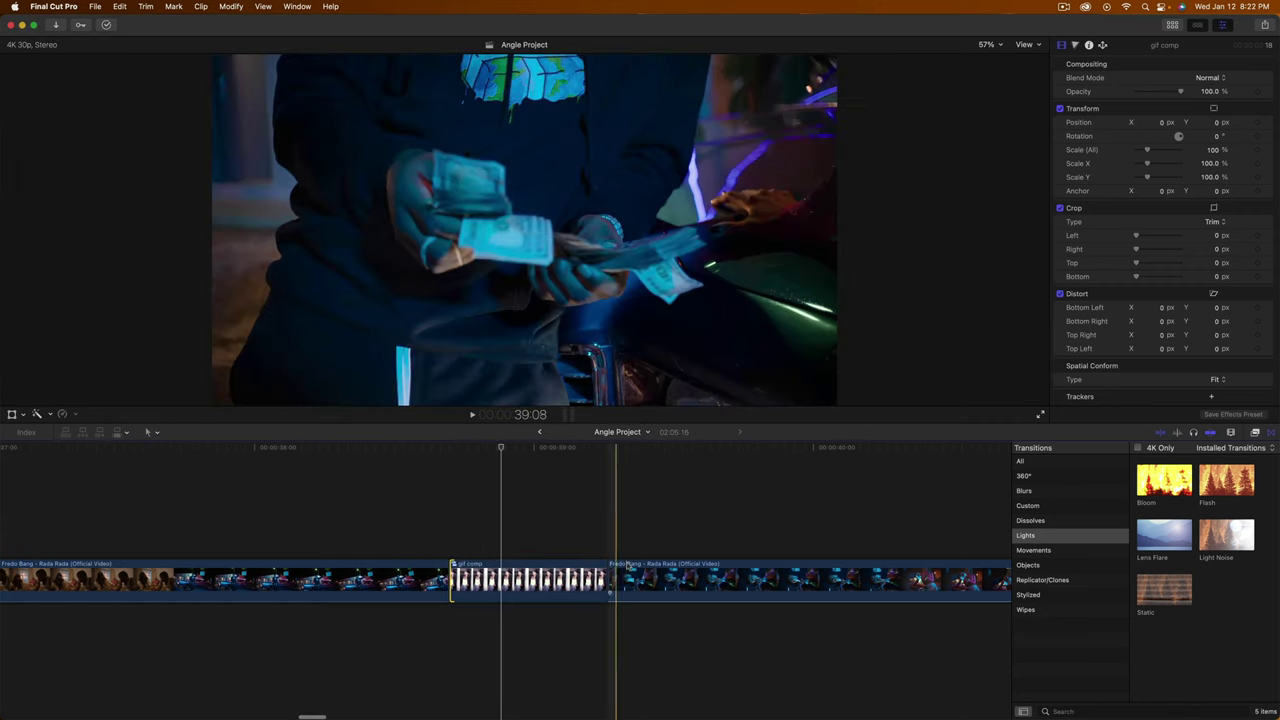
pyautogui.moveTo(607, 580); pyautogui.dragTo(597, 580)
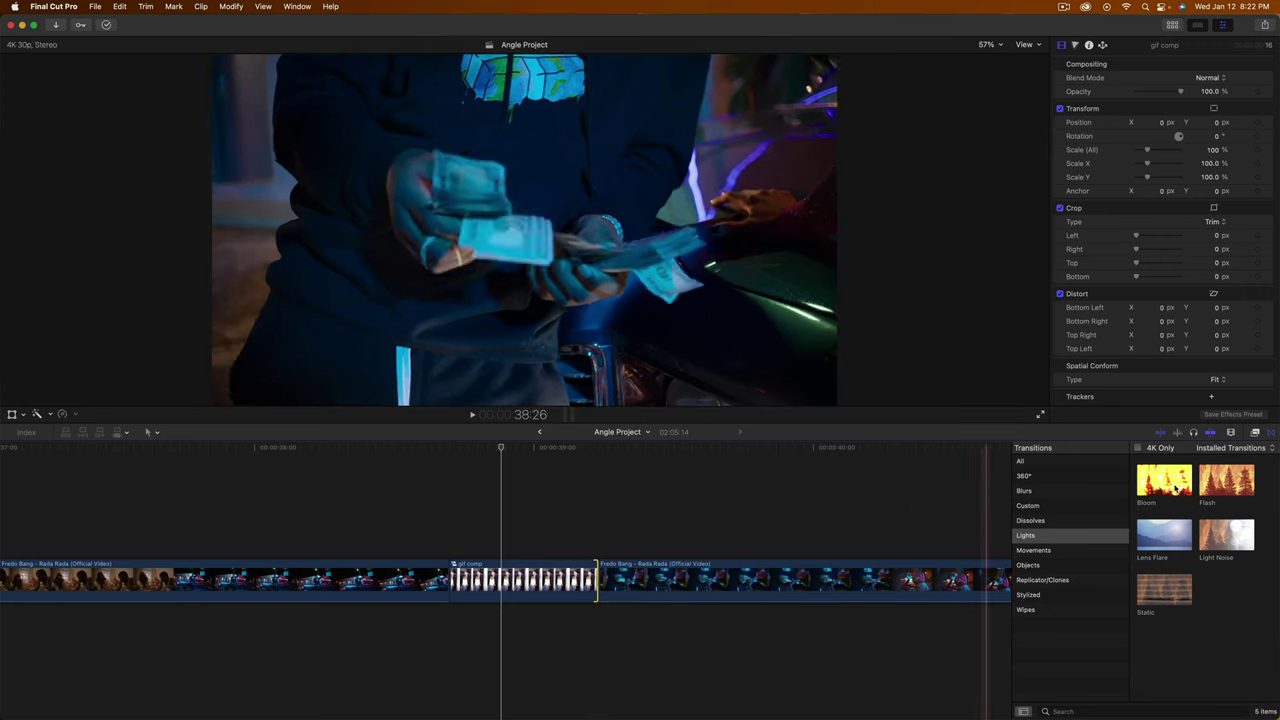
pyautogui.moveTo(1218, 487); pyautogui.dragTo(449, 588)
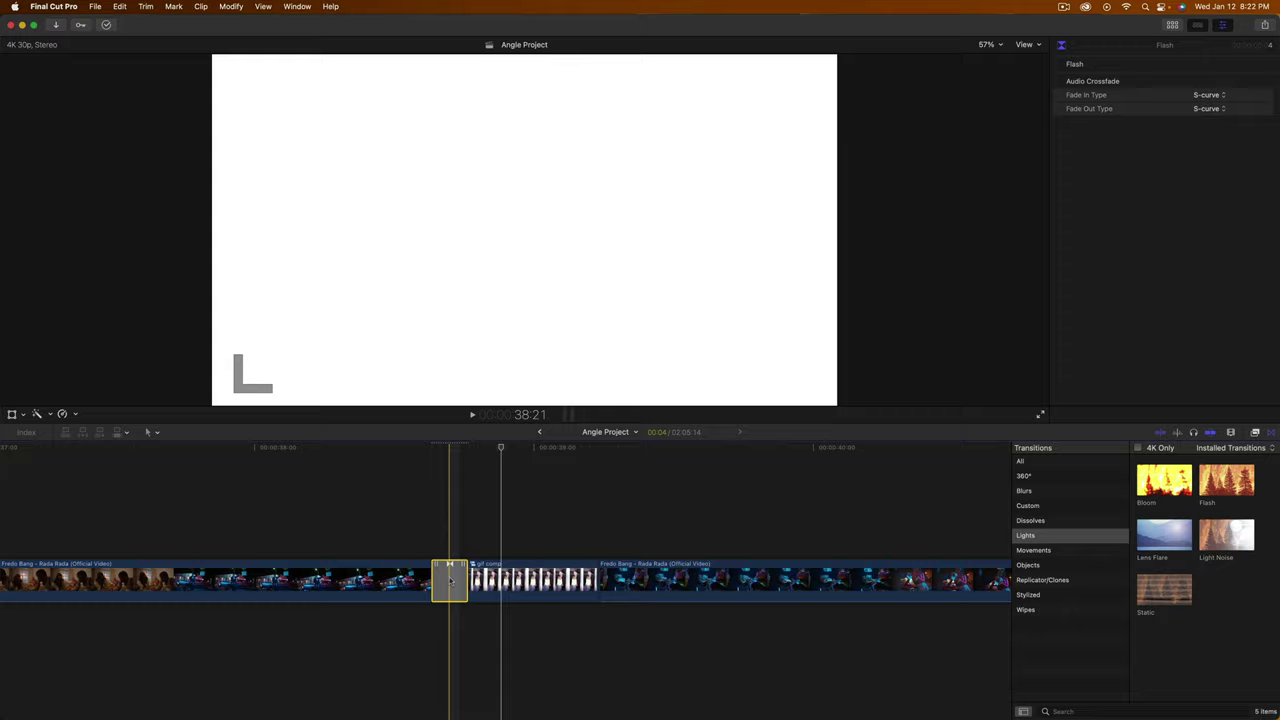
pyautogui.moveTo(1226, 487); pyautogui.dragTo(598, 586)
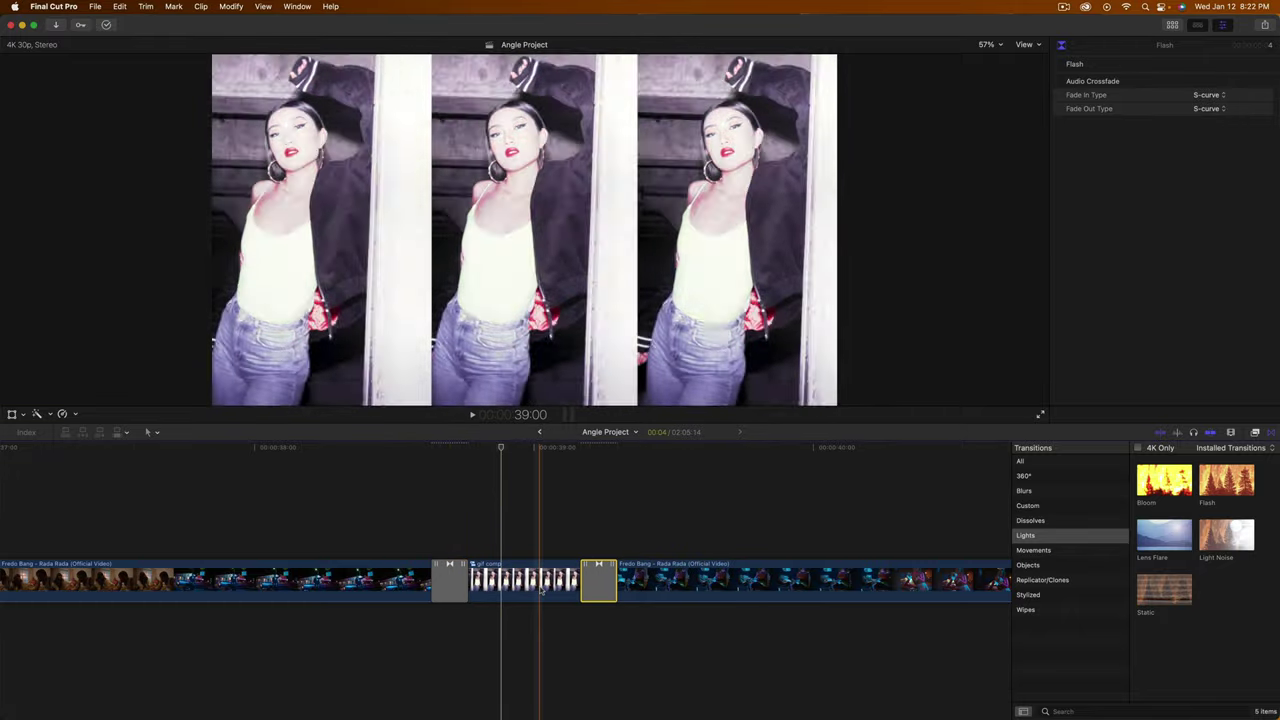
# - Play back and scrub through the gif comp section to review the Flash transitions on both sides
pyautogui.press('space')
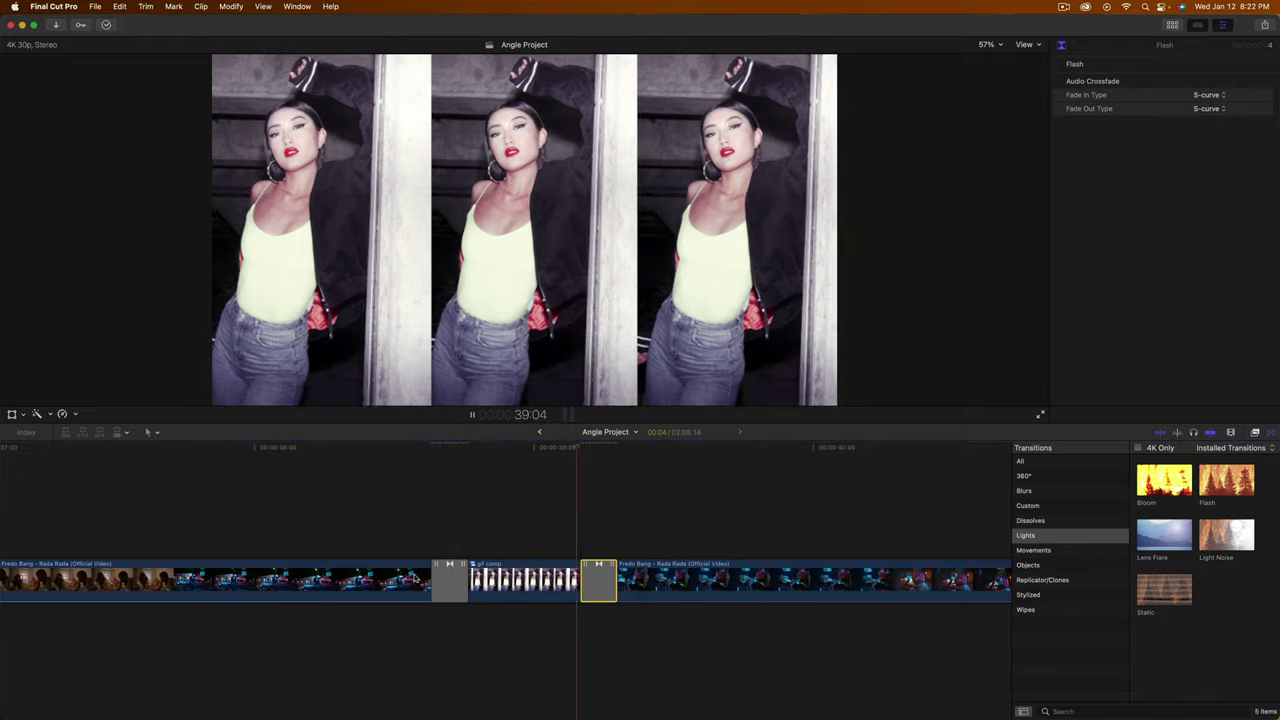
pyautogui.press('space')
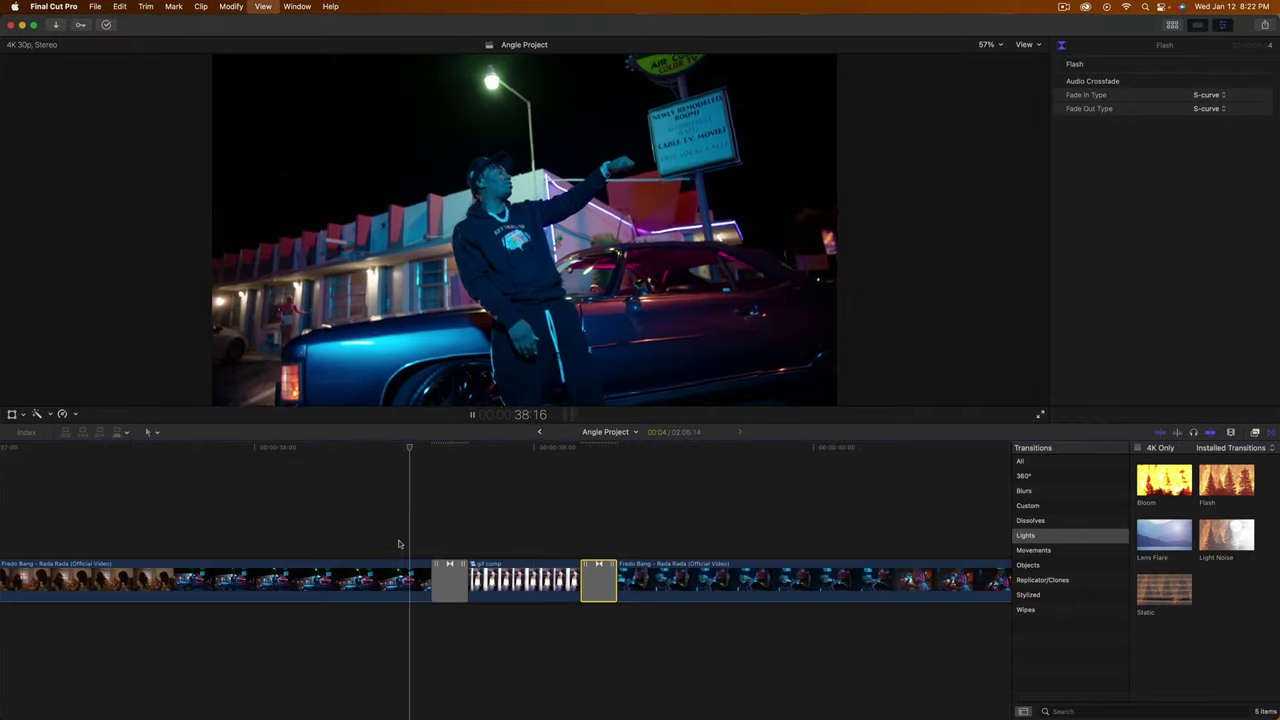
pyautogui.press('space')
pyautogui.press('space')
pyautogui.press('space')
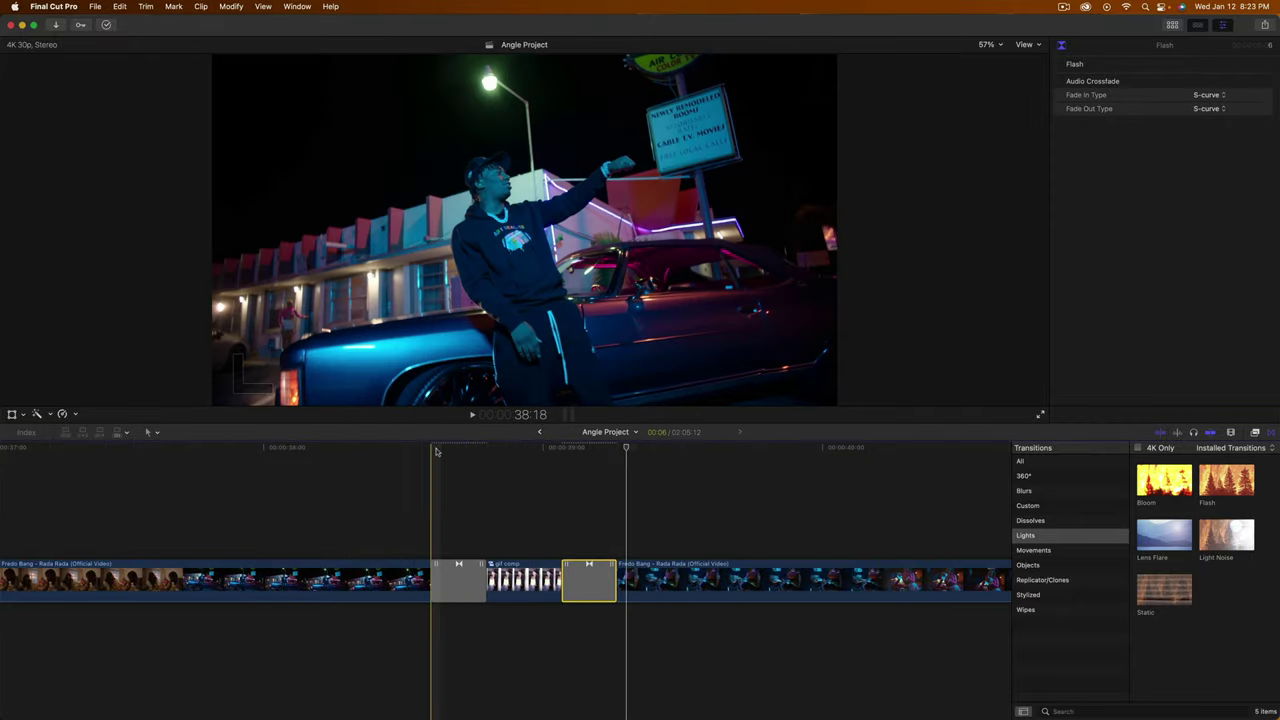
pyautogui.moveTo(436, 452); pyautogui.dragTo(505, 452)
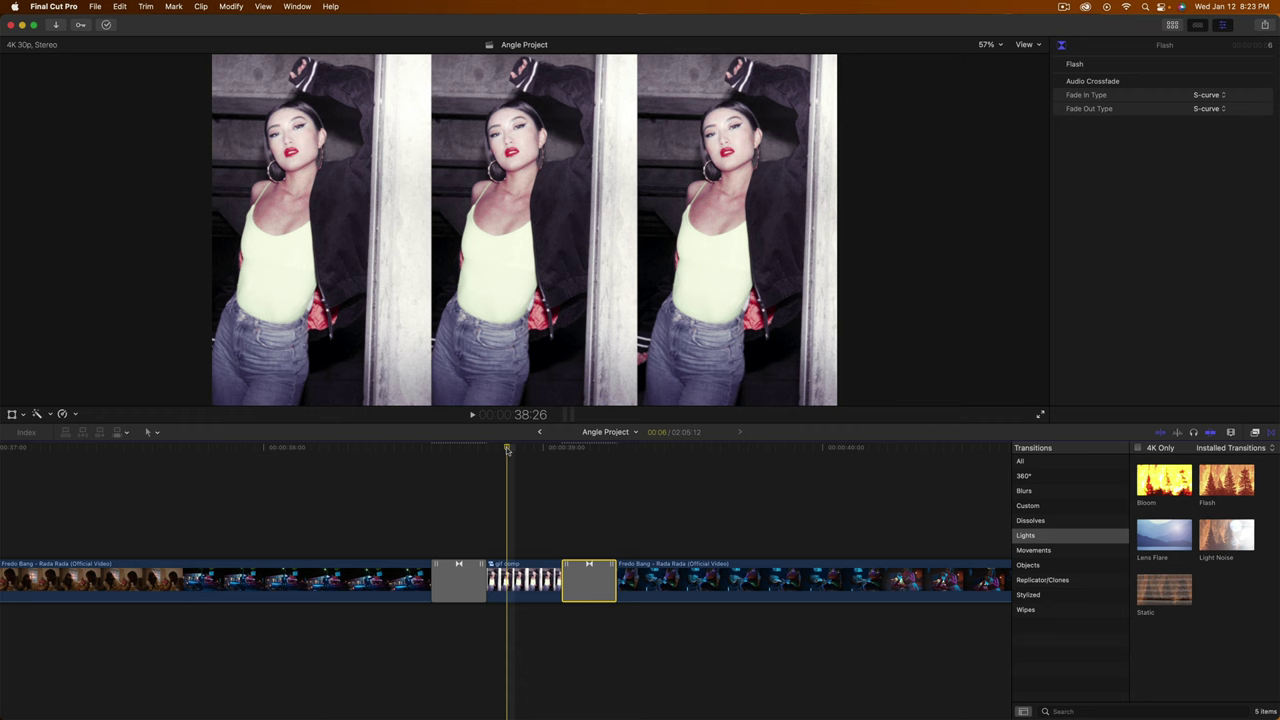
# - Place the SUPER-8-FILM-4K clip from the event above gif comp, starting at the beginning of the first Flash transition
pyautogui.click(1222, 27)
pyautogui.click(1172, 25)
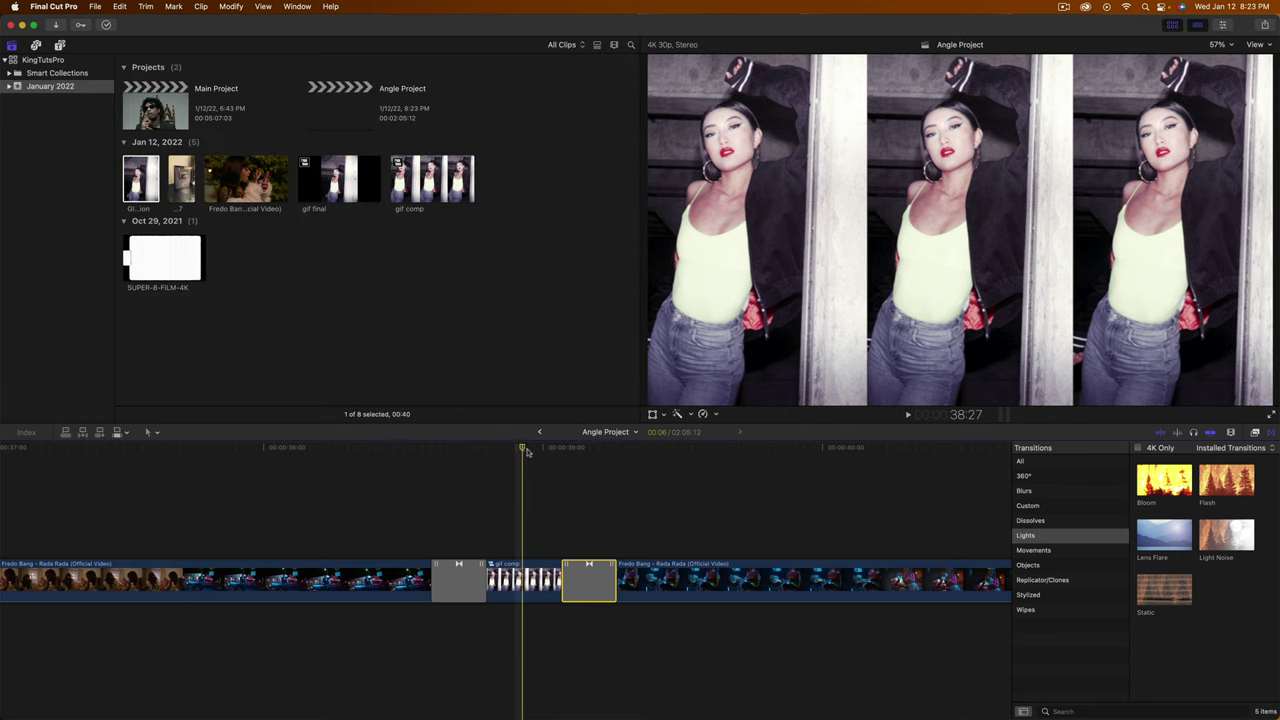
pyautogui.hscroll(2, 499, 470)
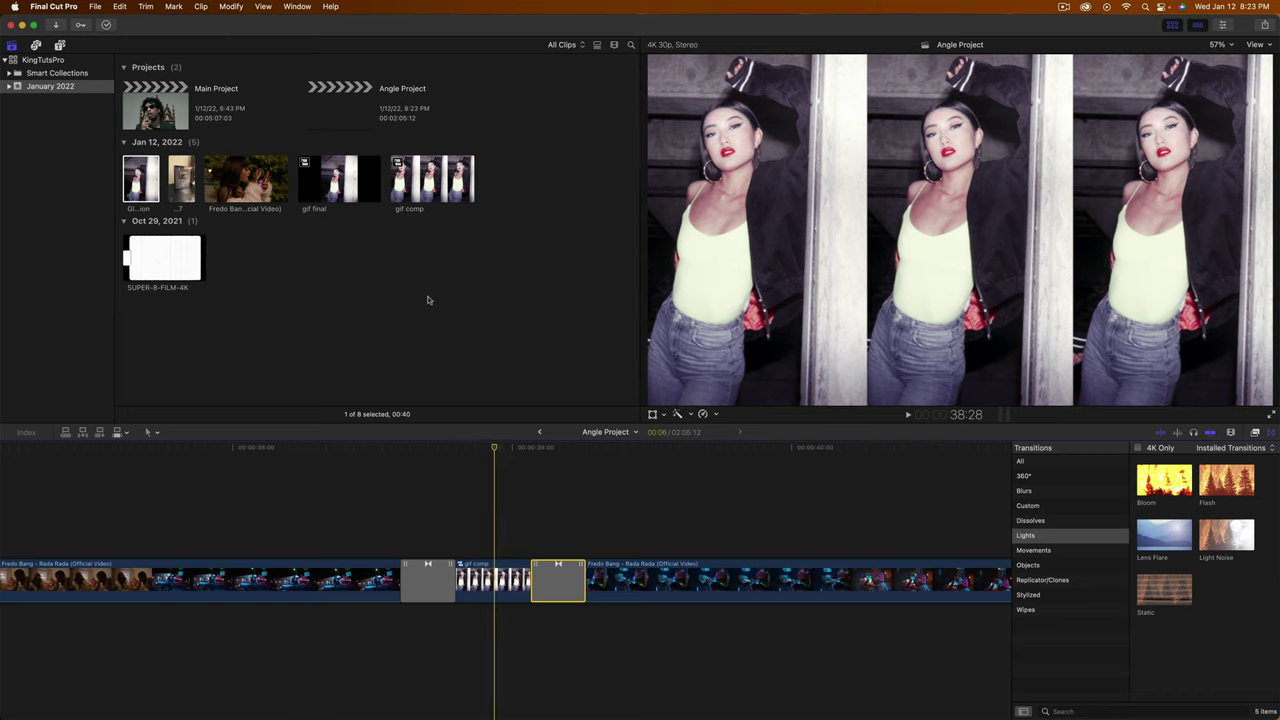
pyautogui.click(148, 271)
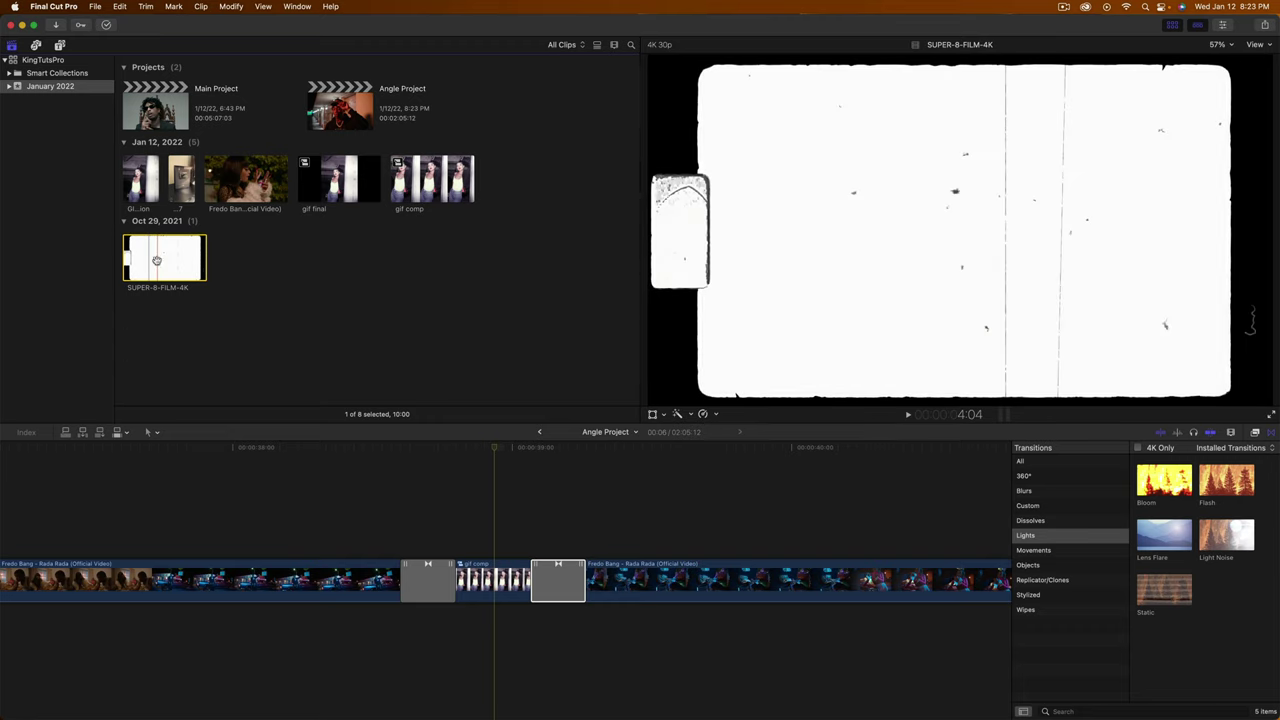
pyautogui.moveTo(156, 261); pyautogui.dragTo(404, 525)
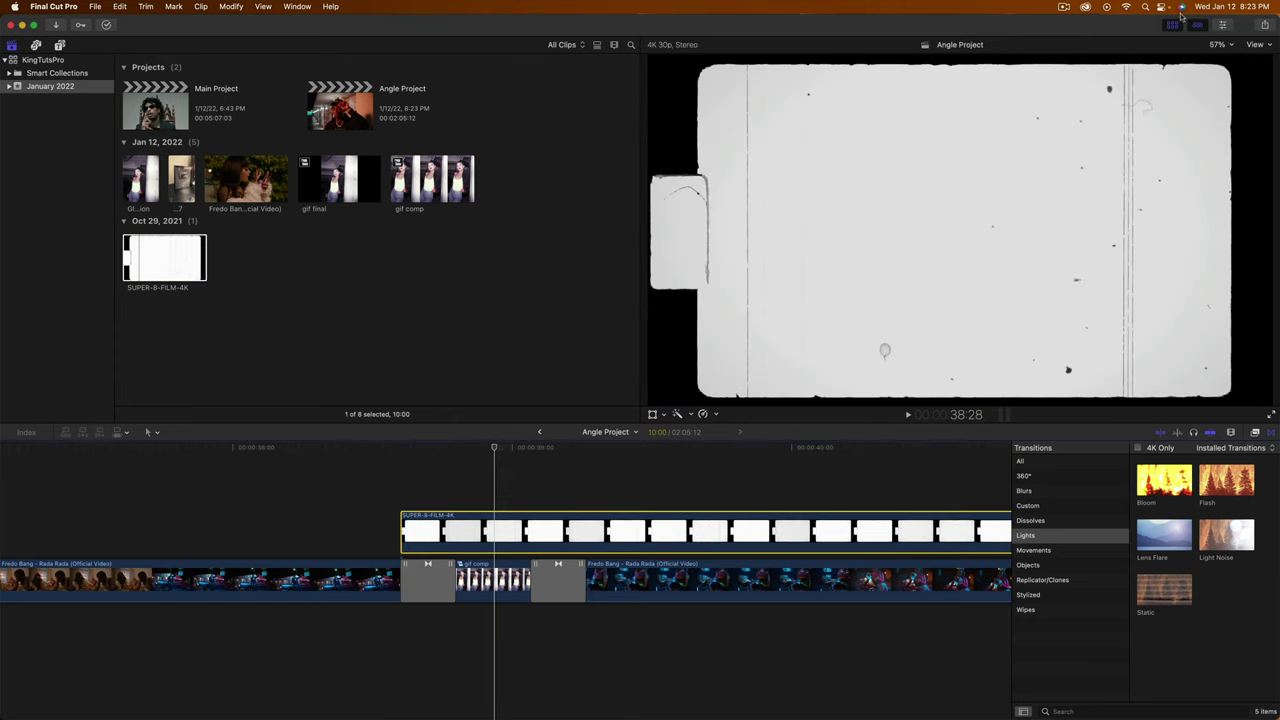
# - Cut the SUPER-8-FILM-4K overlay at the end of the second Flash transition and delete the excess after it
pyautogui.click(1173, 24)
pyautogui.hscroll(1, 540, 530)
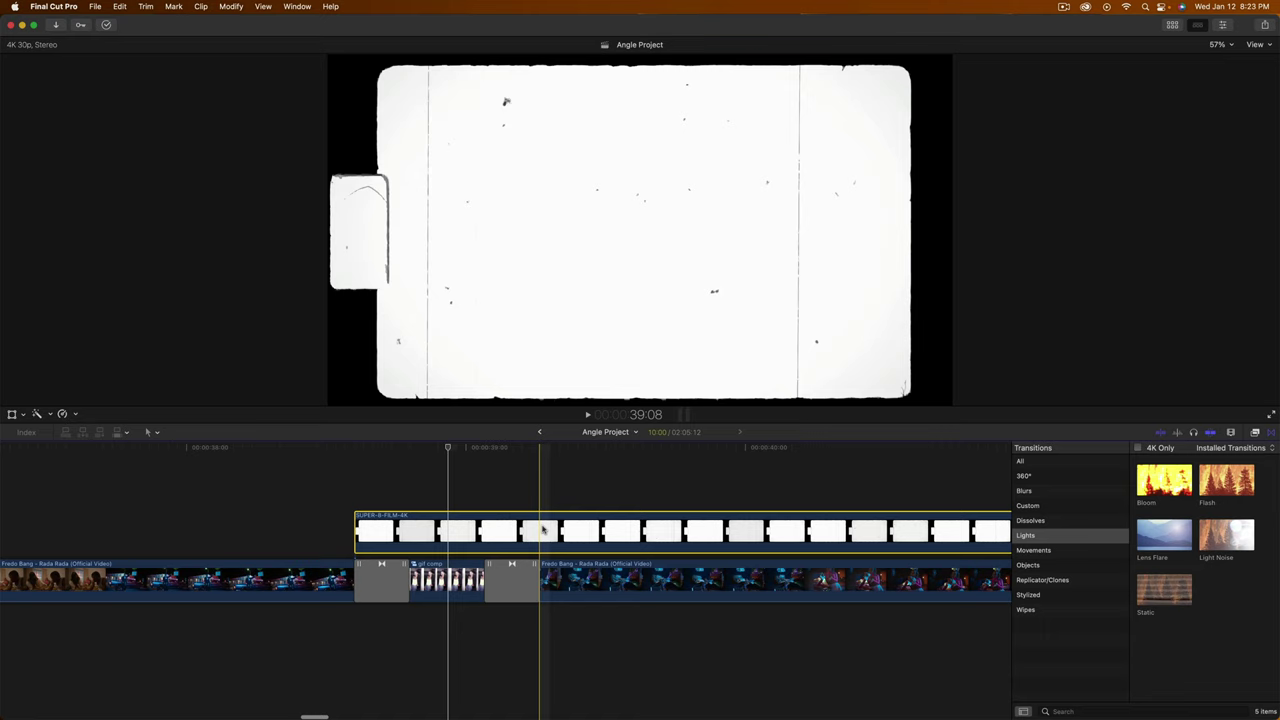
pyautogui.press('super+b')
pyautogui.click(565, 533)
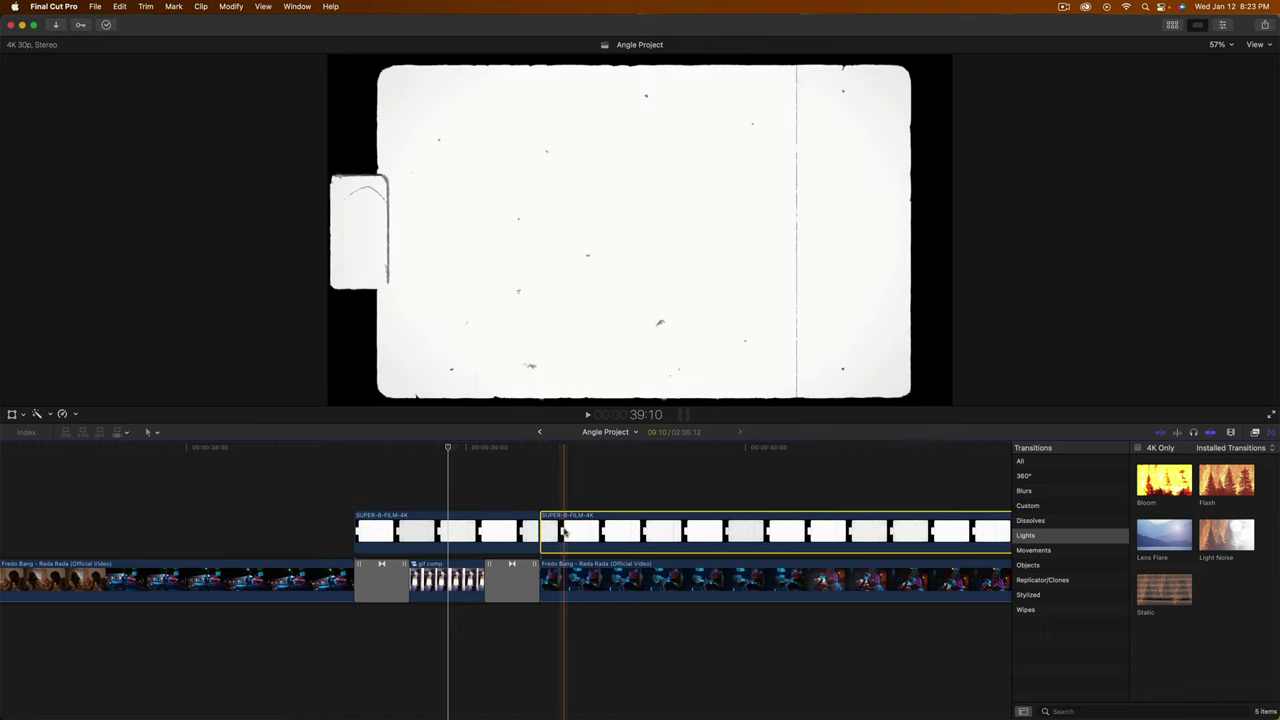
pyautogui.press('BackSpace')
# - Set the blend mode of the trimmed SUPER-8-FILM-4K overlay to Multiply
pyautogui.click(444, 532)
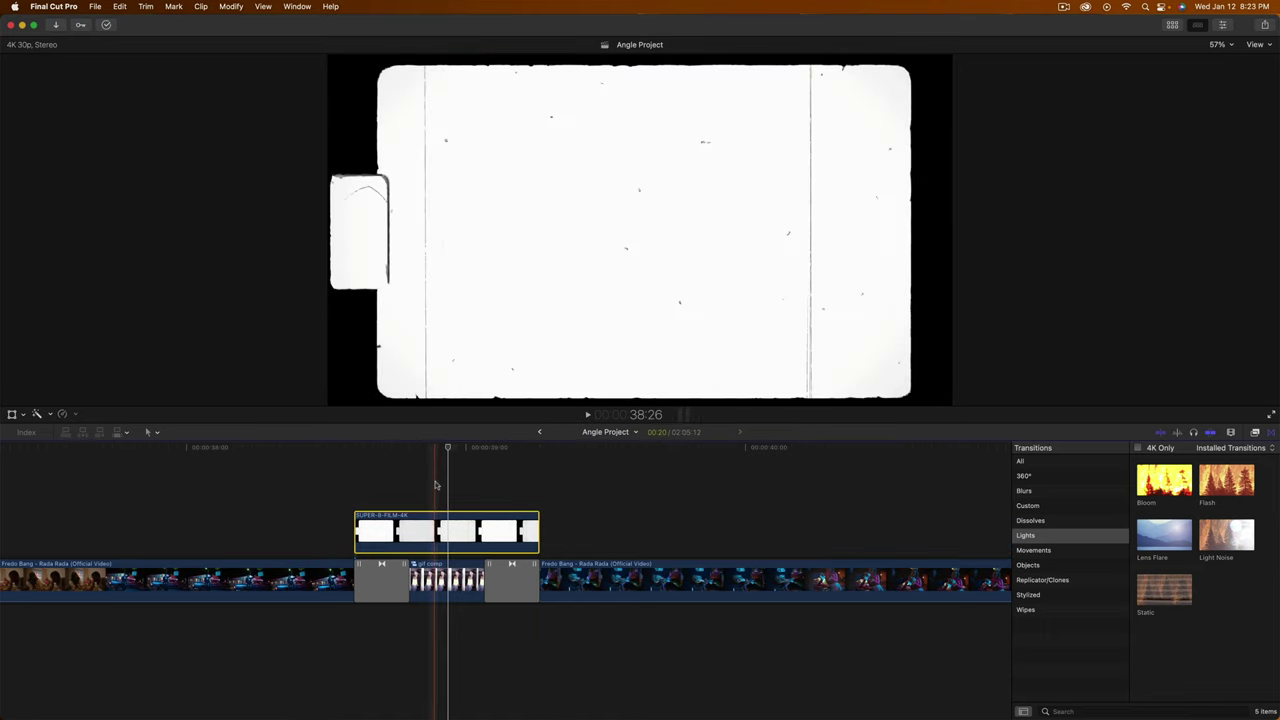
pyautogui.hscroll(-1, 436, 486)
pyautogui.moveTo(490, 454); pyautogui.dragTo(449, 456)
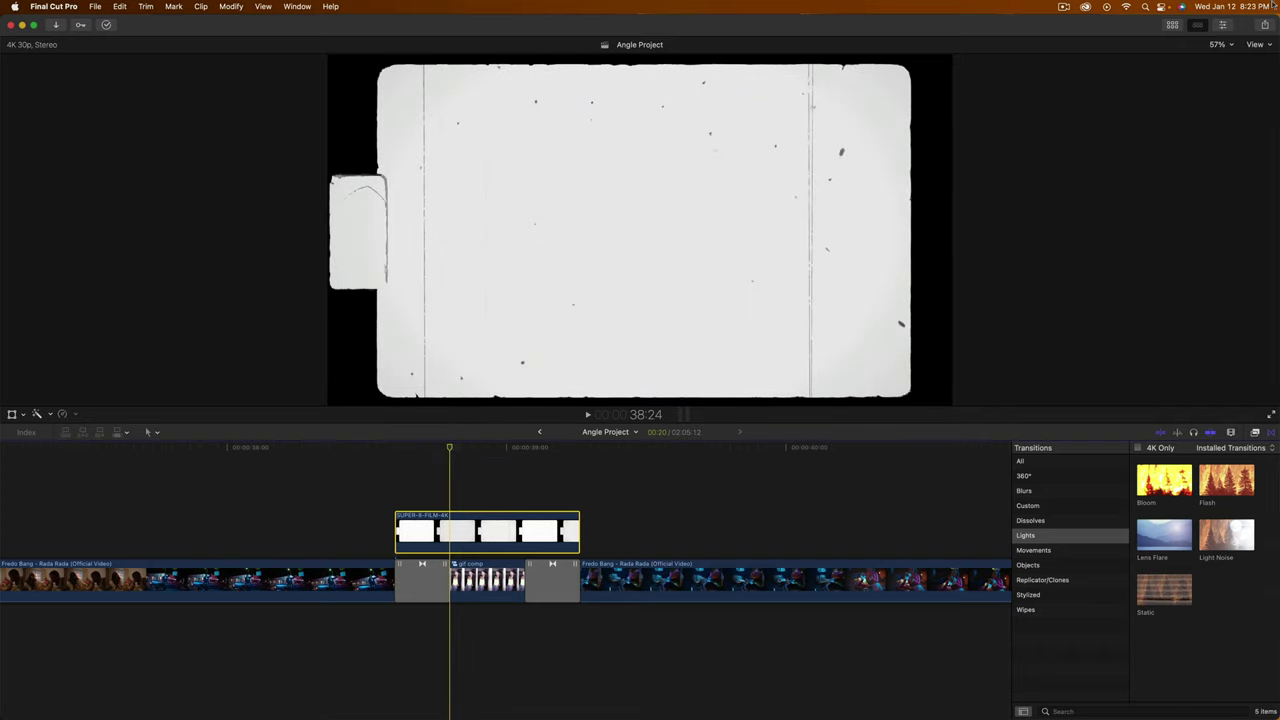
pyautogui.click(1224, 26)
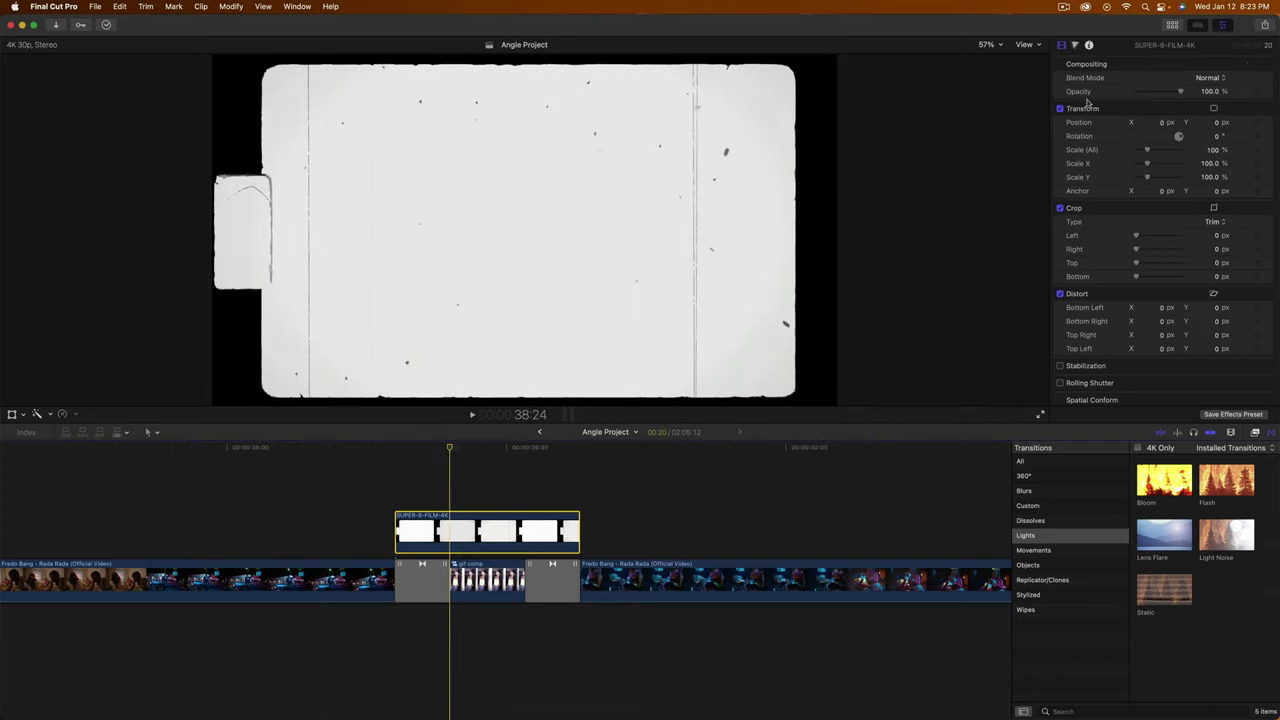
pyautogui.click(1213, 78)
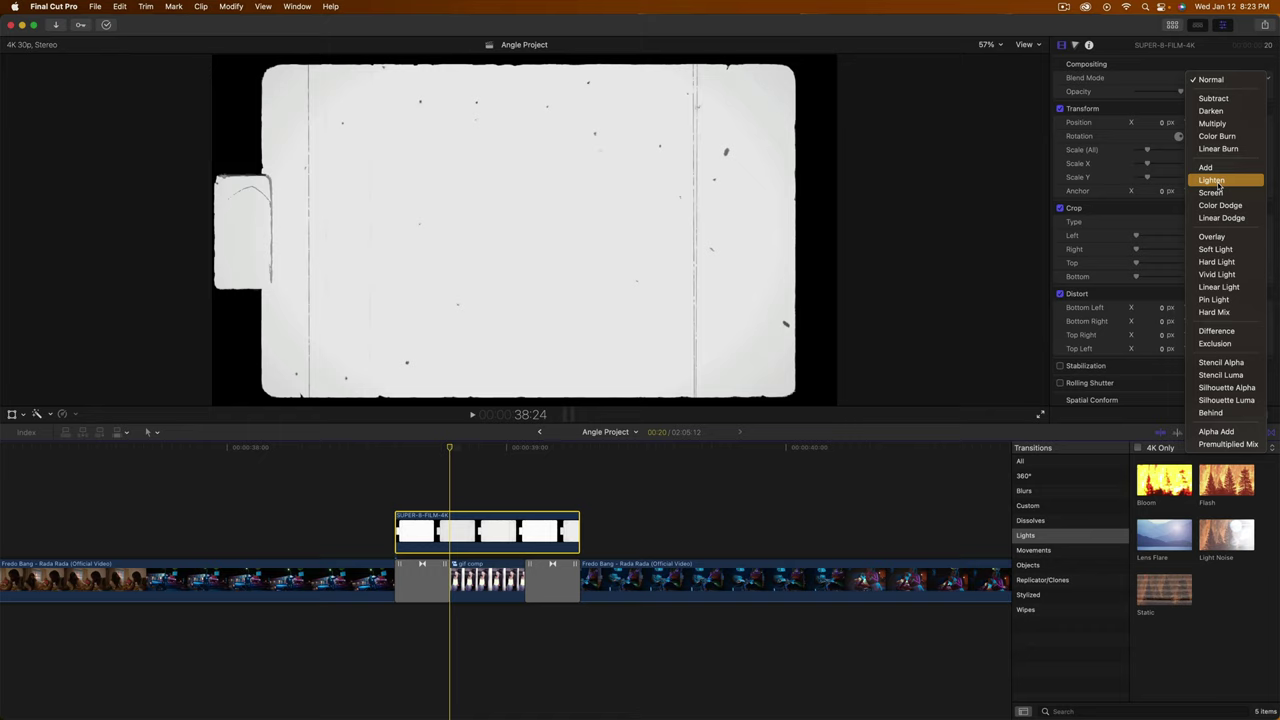
pyautogui.click(1216, 123)
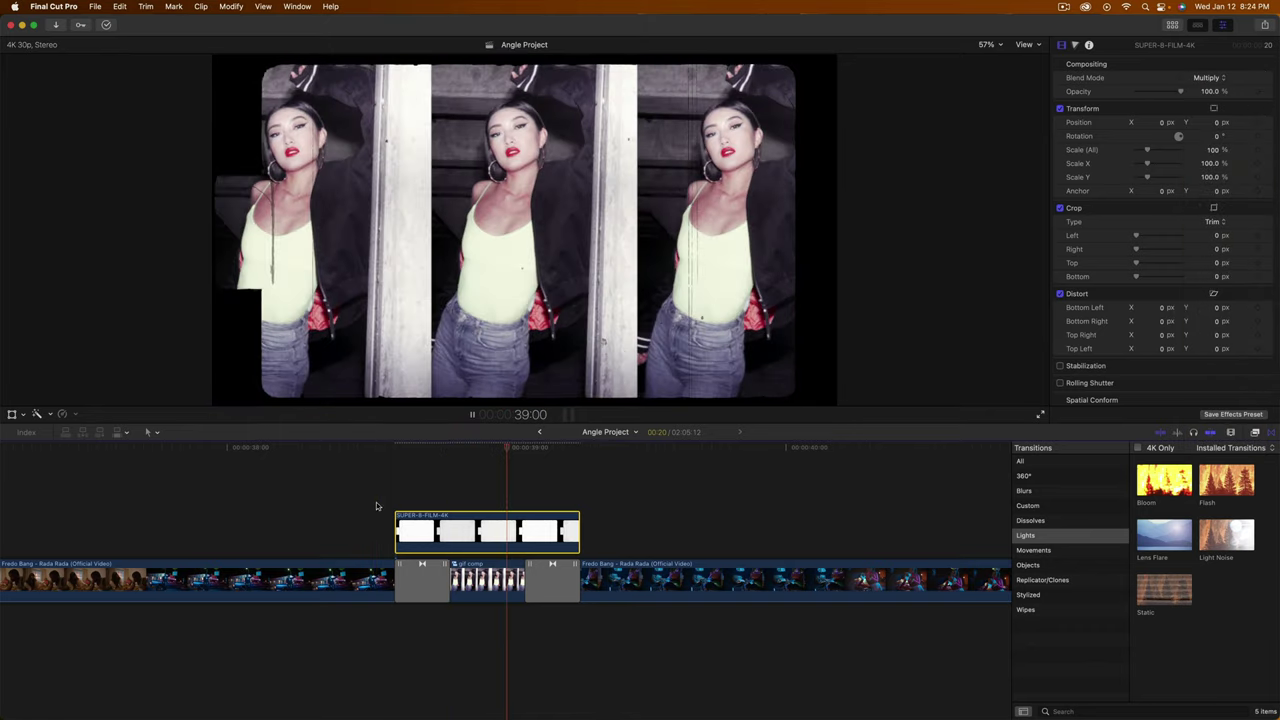
# - Add Flash transitions to both ends of the SUPER-8-FILM-4K overlay above gif comp
pyautogui.click(566, 450)
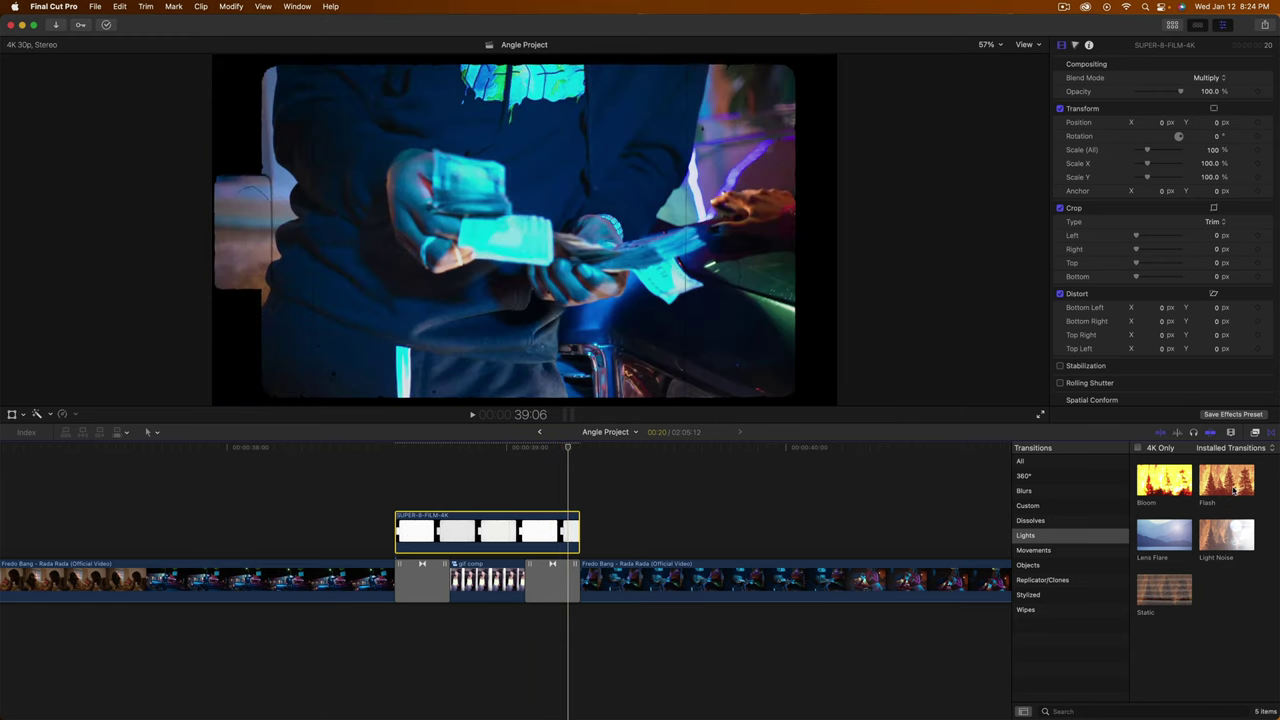
pyautogui.moveTo(755, 540); pyautogui.dragTo(446, 527)
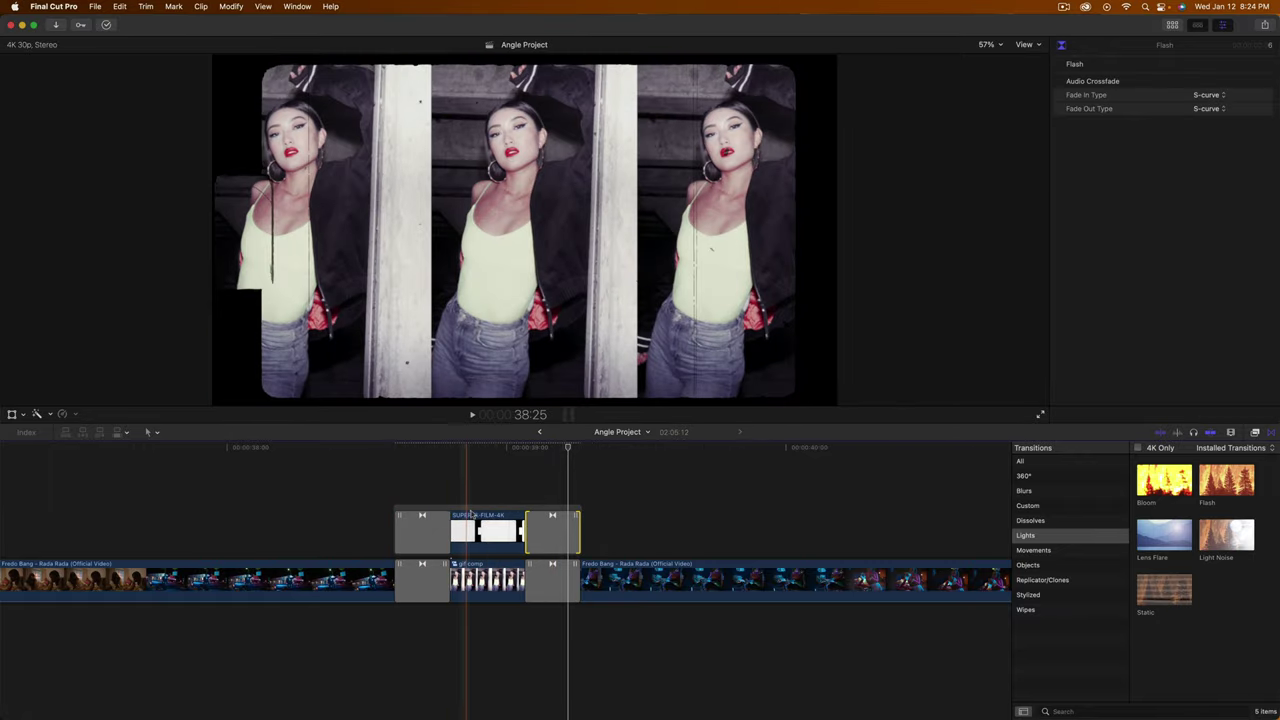
# - Import DUST-HAIRS-4K.mp4 and FILM-CORNER-LEAK-4K.mp4 from the film overlays folder into the January 2022 event
pyautogui.press('super+i')
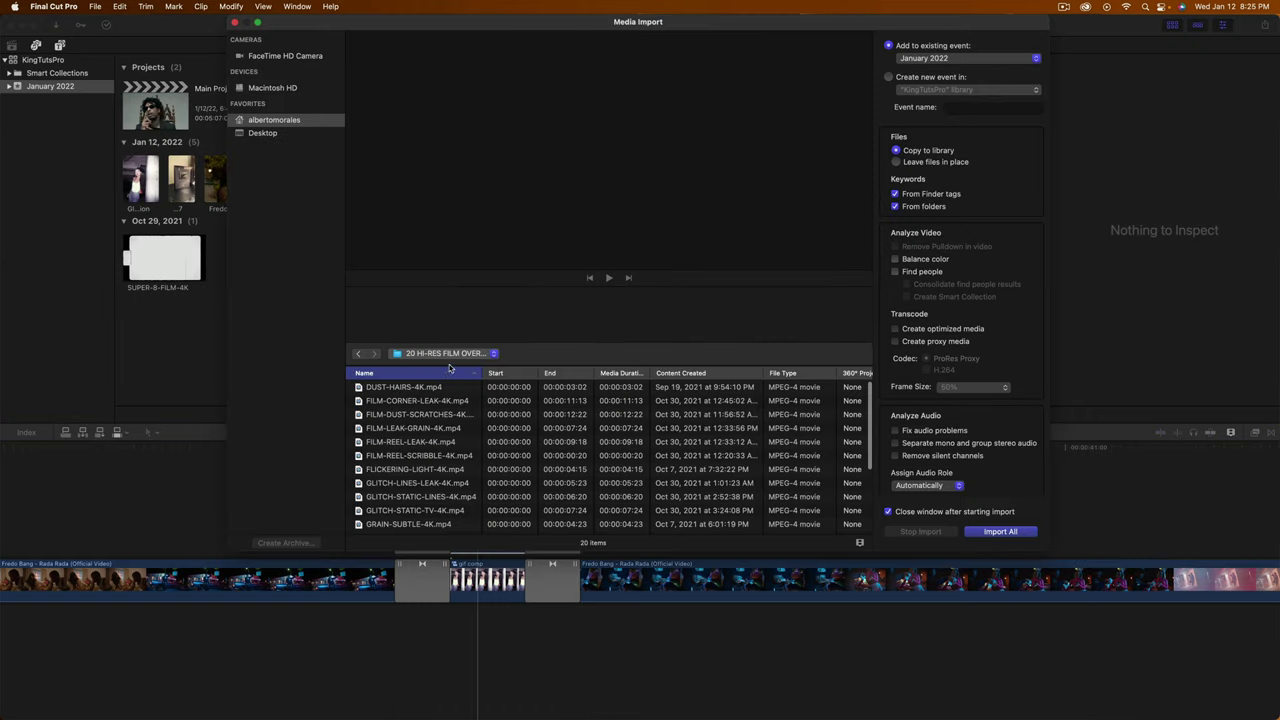
pyautogui.click(438, 355)
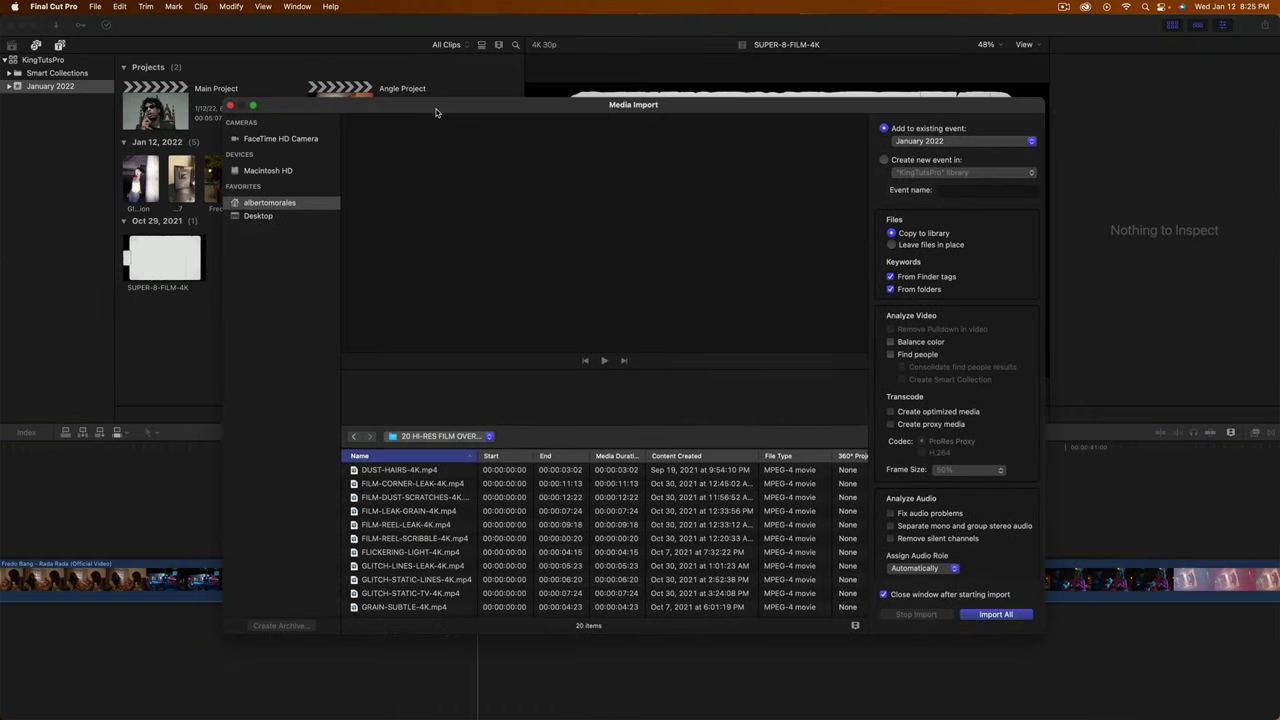
pyautogui.moveTo(437, 110); pyautogui.dragTo(447, 83)
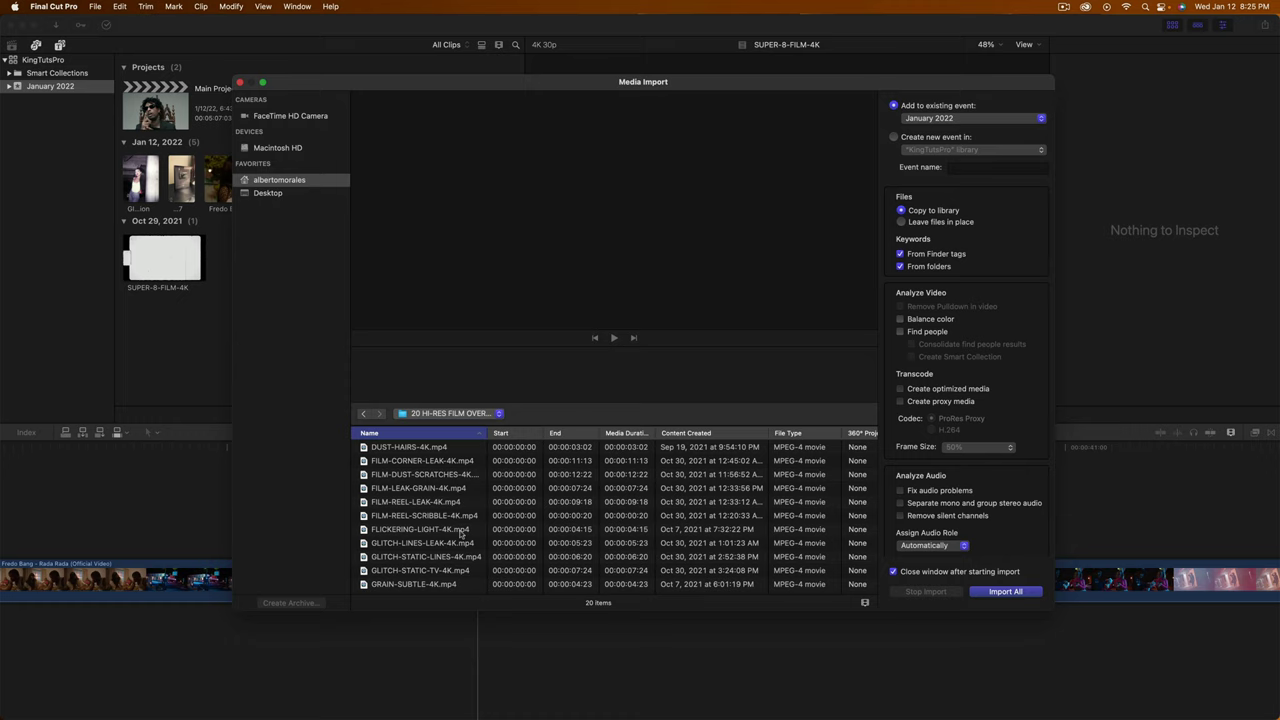
pyautogui.click(413, 450)
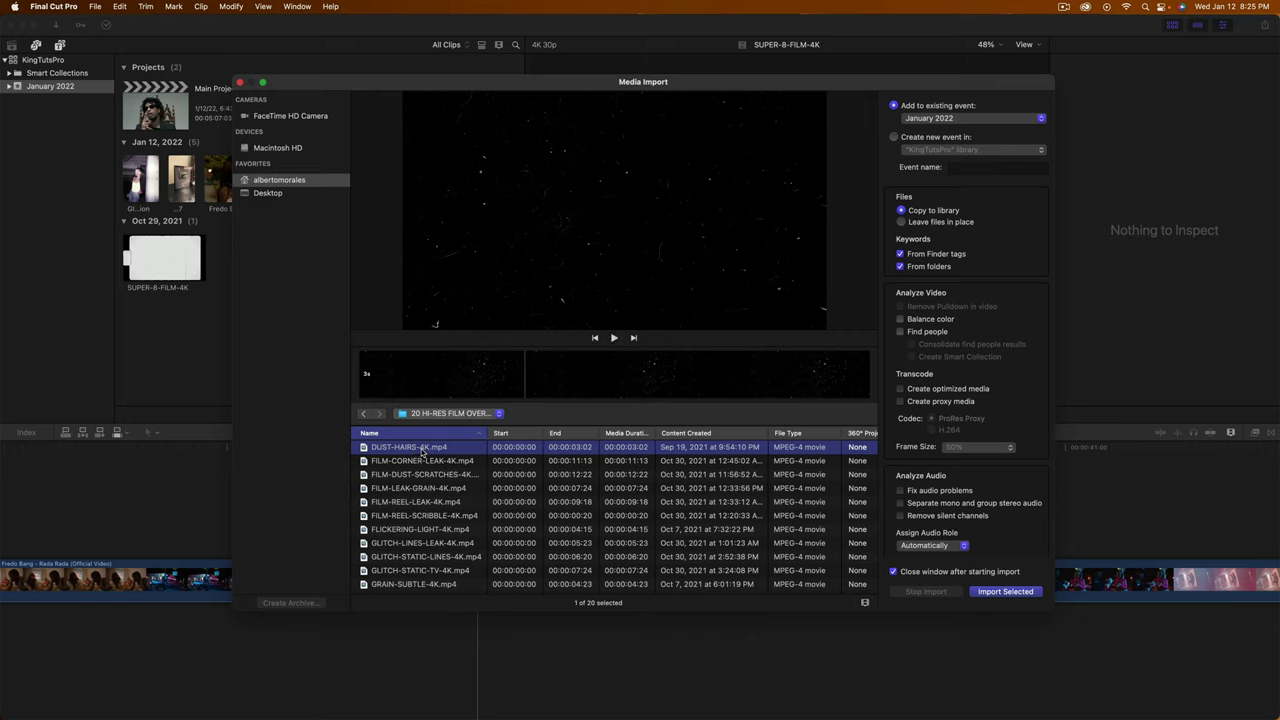
pyautogui.click(428, 462)
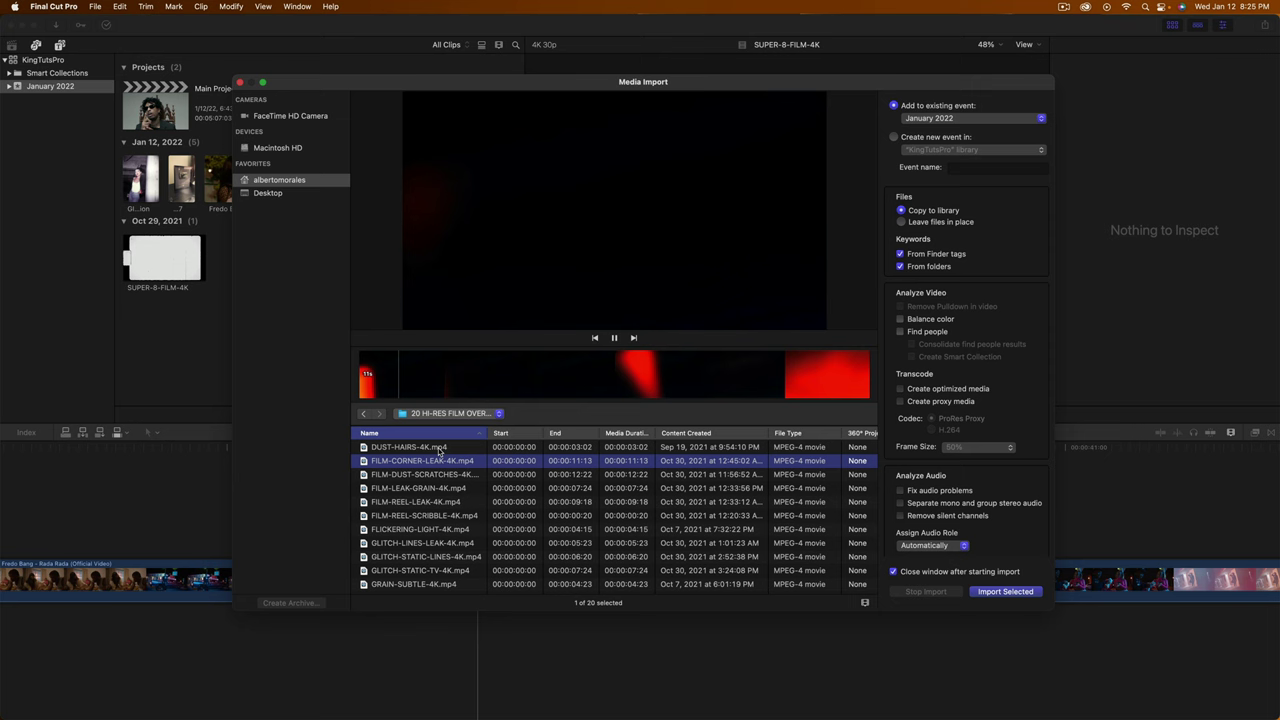
pyautogui.keyDown('shift'); pyautogui.click(440, 449); pyautogui.keyUp('shift')
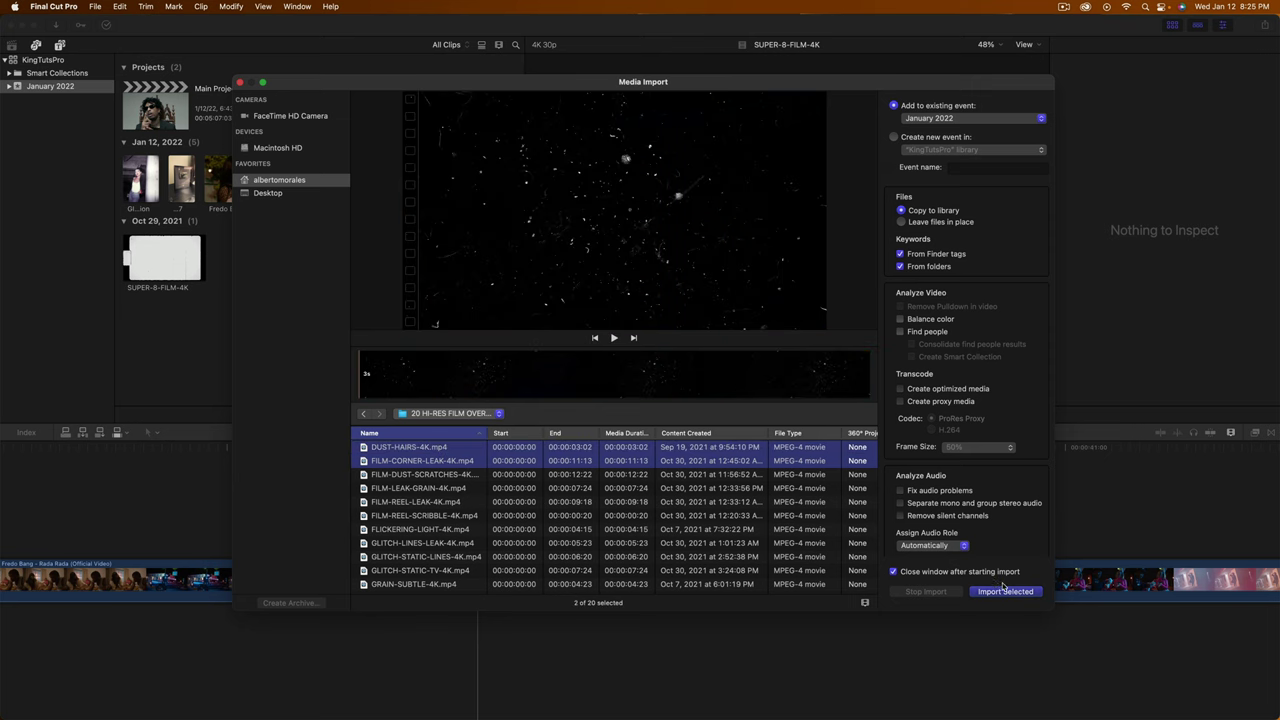
pyautogui.click(1004, 591)
# - Replace the SUPER-8-FILM-4K overlay above gif comp with the DUST-HAIRS-4K clip, starting at the beginning of the first Flash transition
pyautogui.click(465, 530)
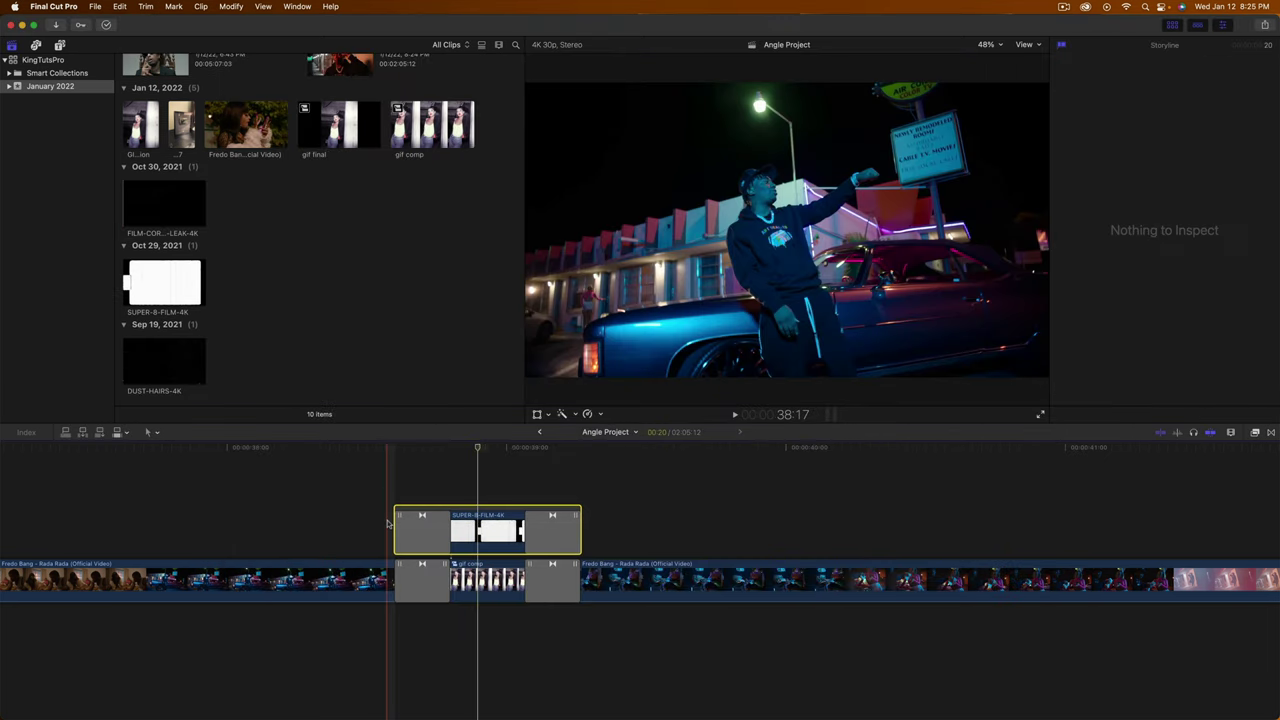
pyautogui.press('Delete')
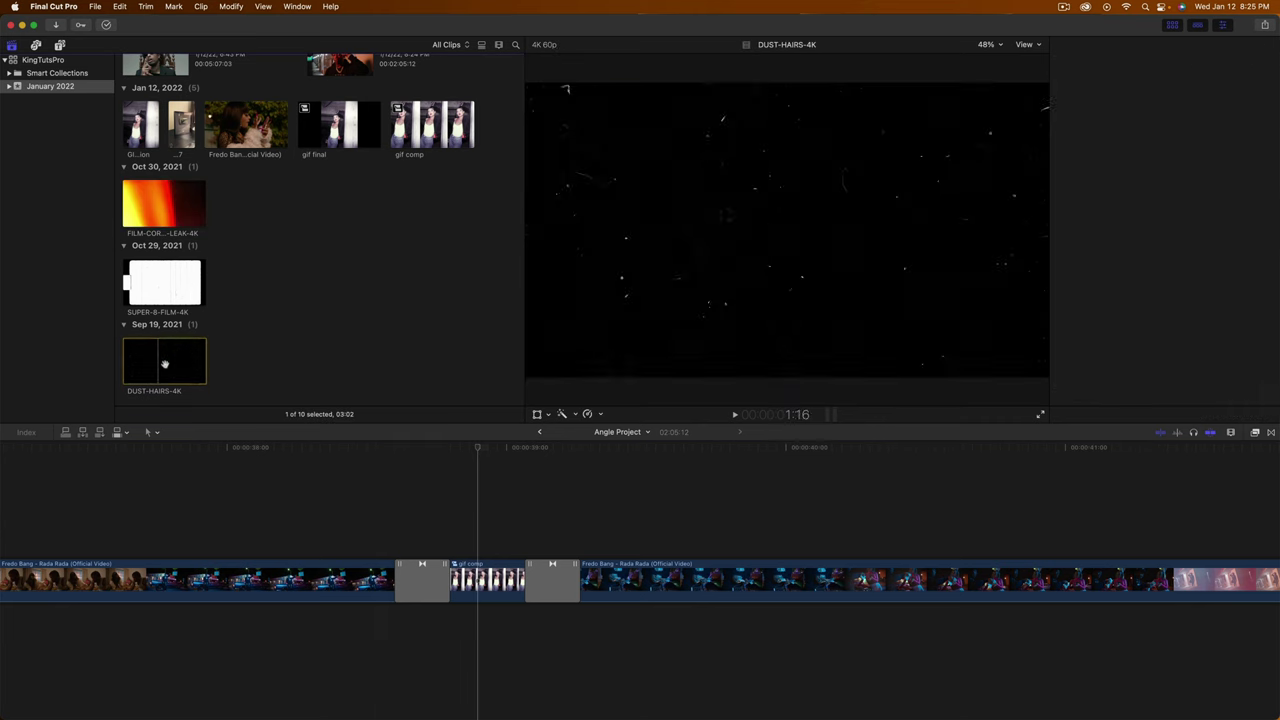
pyautogui.moveTo(164, 360); pyautogui.dragTo(428, 529)
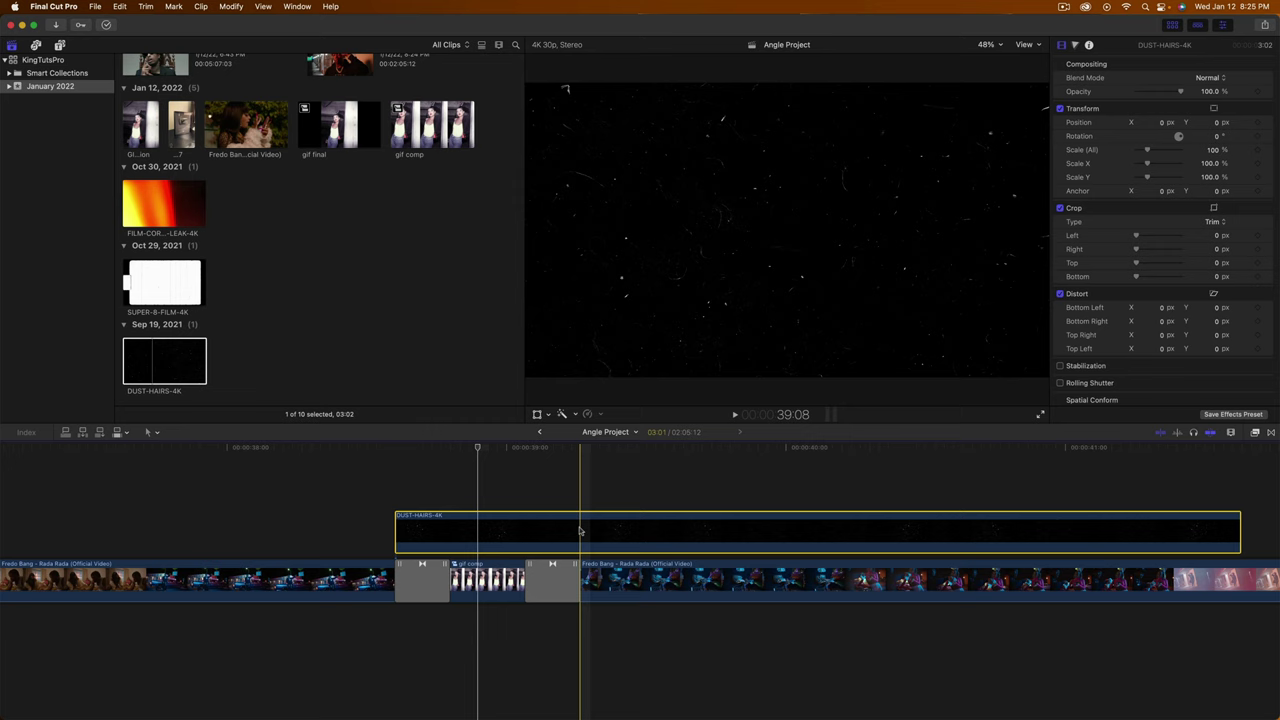
# - Cut the DUST-HAIRS-4K overlay at the end of the second Flash transition and delete the excess after it
pyautogui.press('super+b')
pyautogui.click(600, 531)
pyautogui.press('Delete')
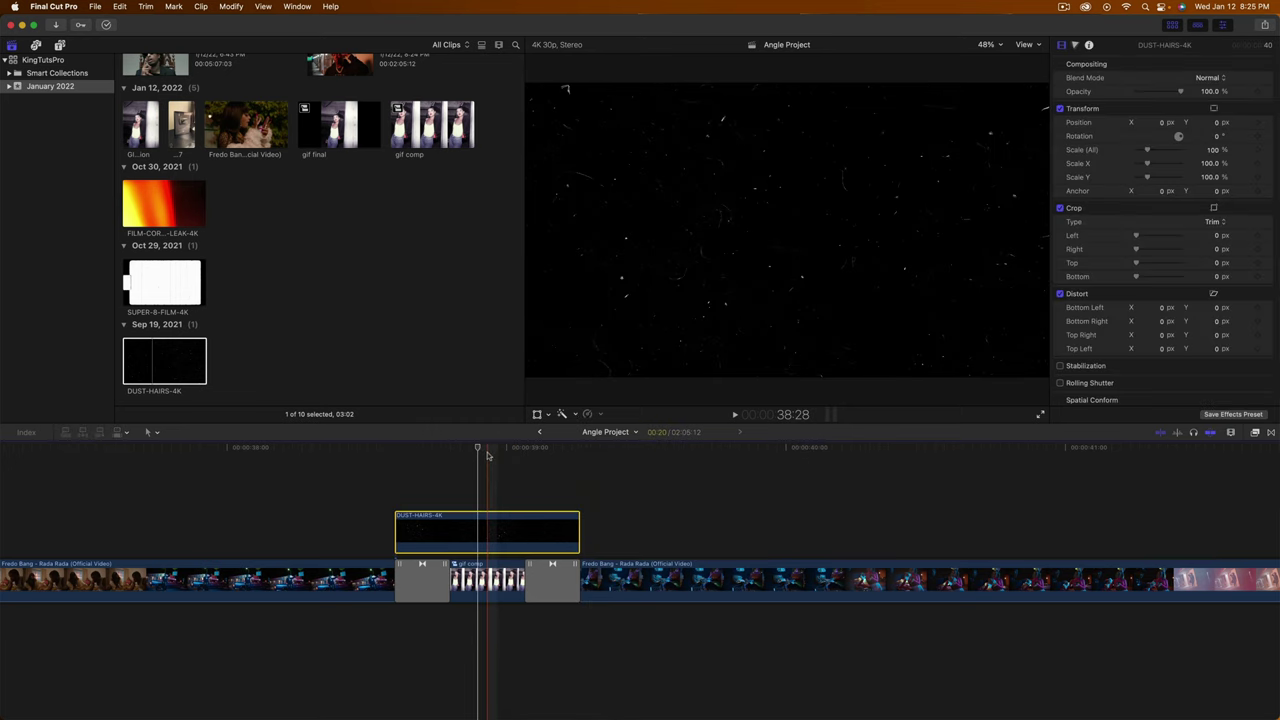
# - Set the blend mode of the trimmed DUST-HAIRS-4K overlay to Screen and play back the section
pyautogui.click(1221, 78)
pyautogui.click(1212, 193)
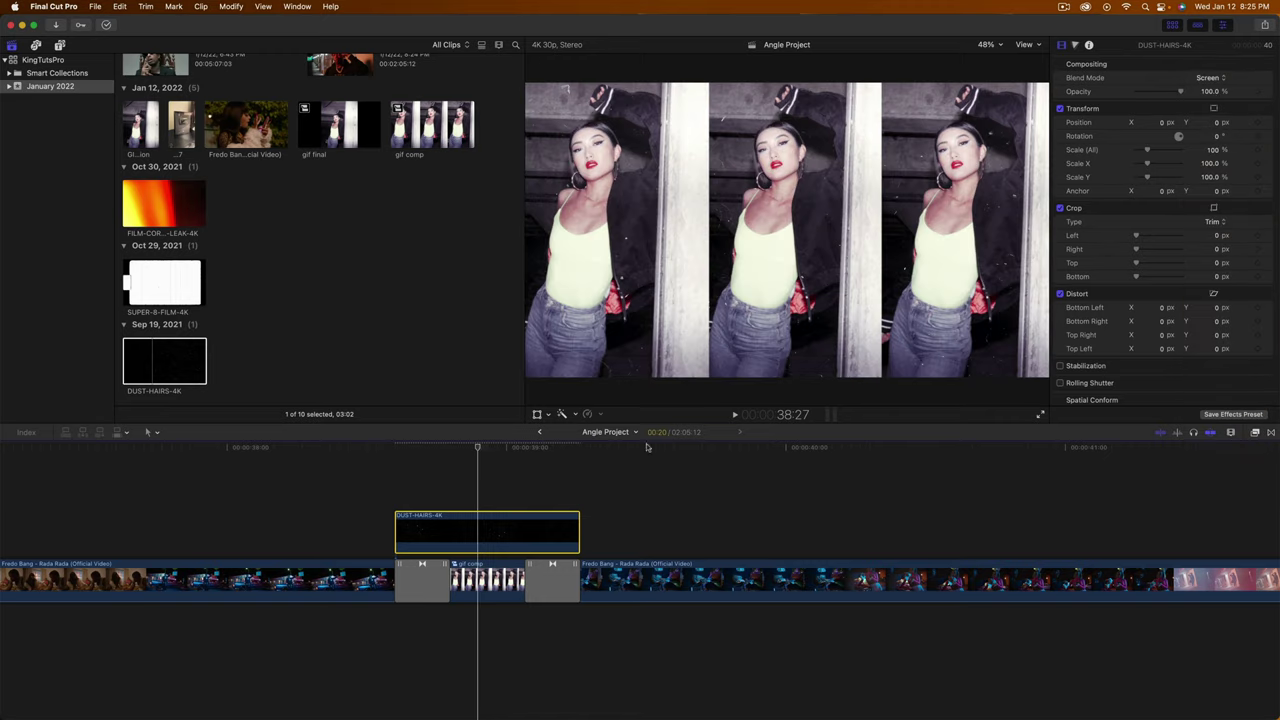
pyautogui.press('space')
pyautogui.press('space')
pyautogui.press('space')
pyautogui.press('space')
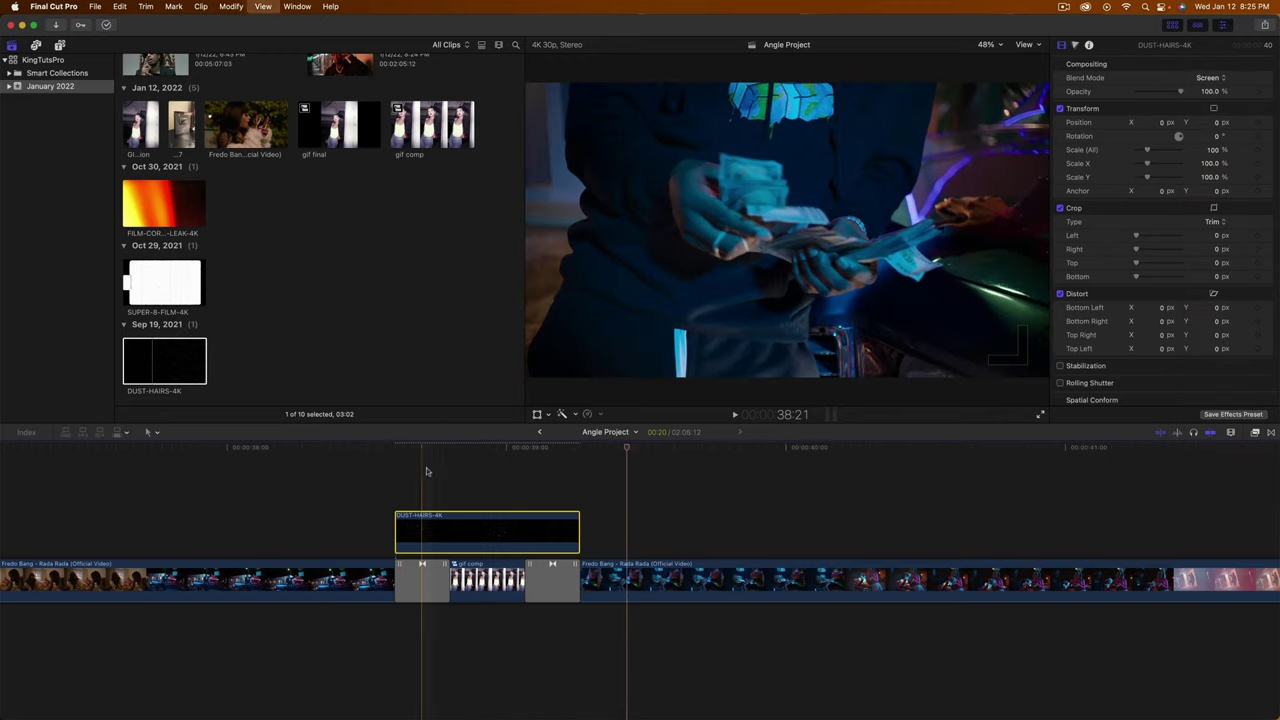
# - Add Flash transitions to both ends of the DUST-HAIRS-4K overlay and play back the result
pyautogui.click(1271, 432)
pyautogui.moveTo(1213, 492); pyautogui.dragTo(527, 527)
pyautogui.press('space')
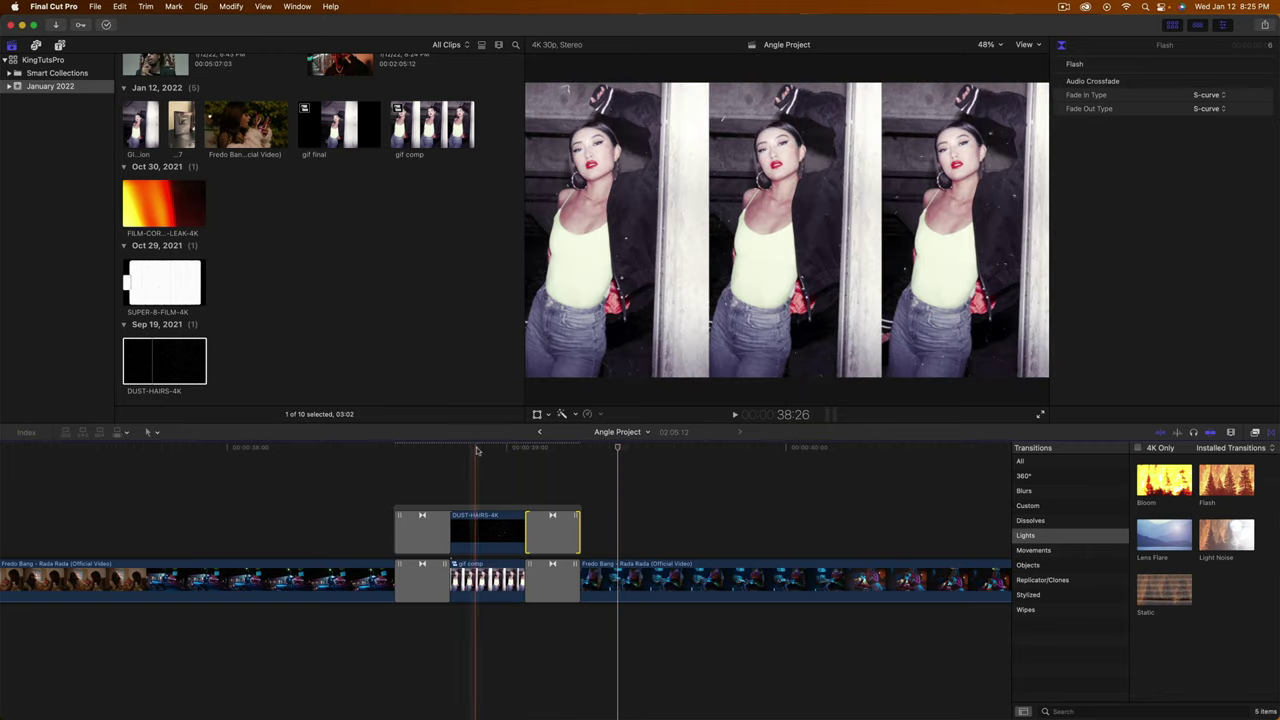
# - Place FILM-CORNER-LEAK-4K above the DUST-HAIRS-4K overlay, covering the same span from the first through the second Flash transition
pyautogui.click(158, 228)
pyautogui.press('q')
pyautogui.press('super+minus')
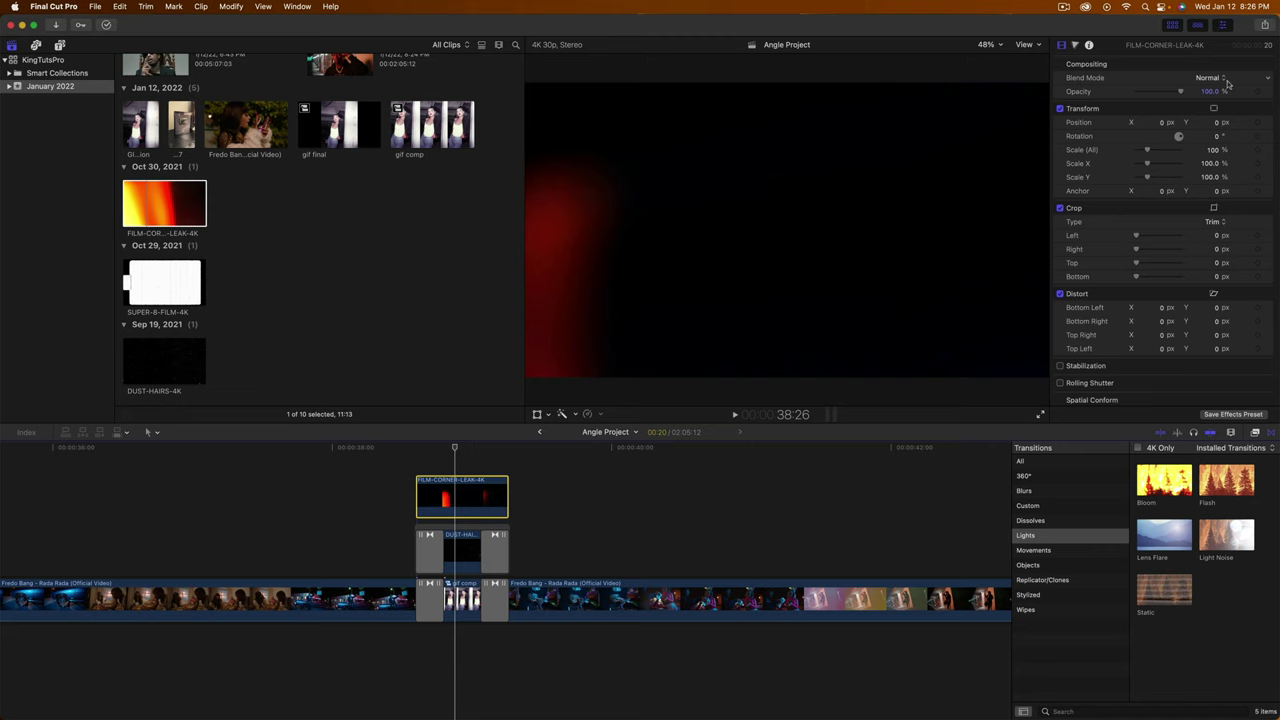
# - Hide the browser, set the blend mode of the FILM-CORNER-LEAK-4K overlay to Screen and play back the section
pyautogui.click(1174, 27)
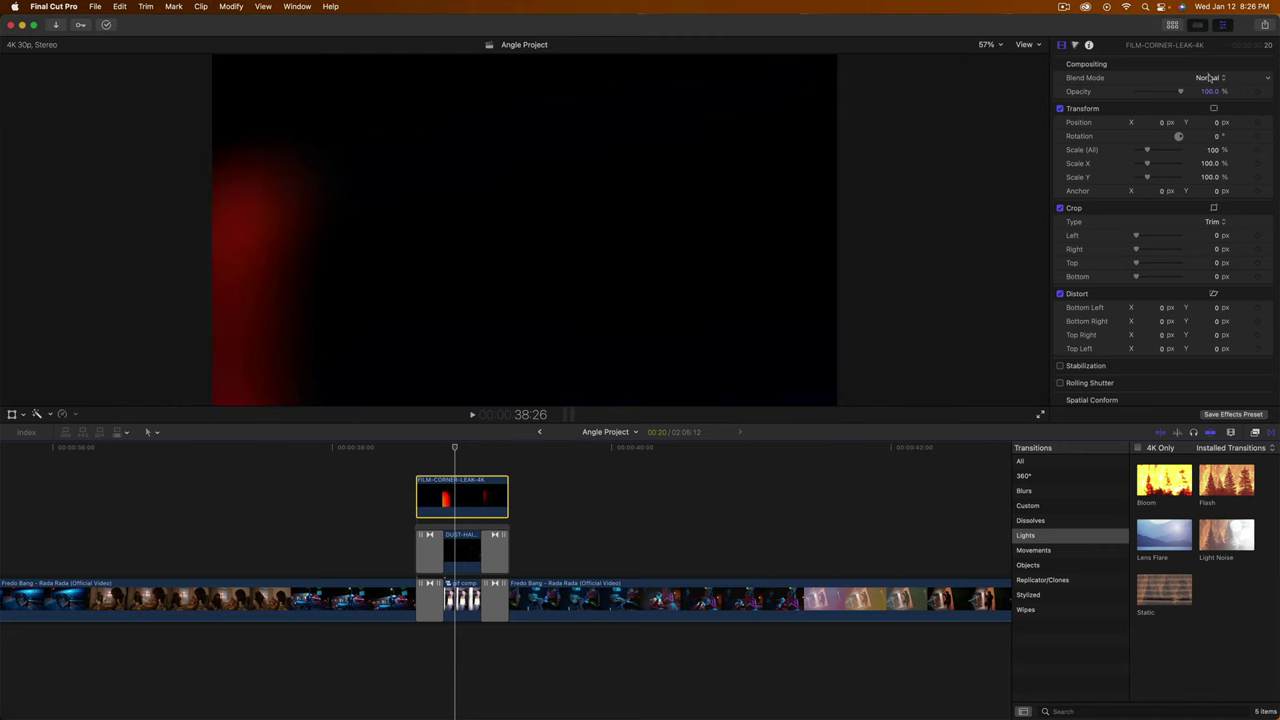
pyautogui.click(1208, 77)
pyautogui.click(1224, 193)
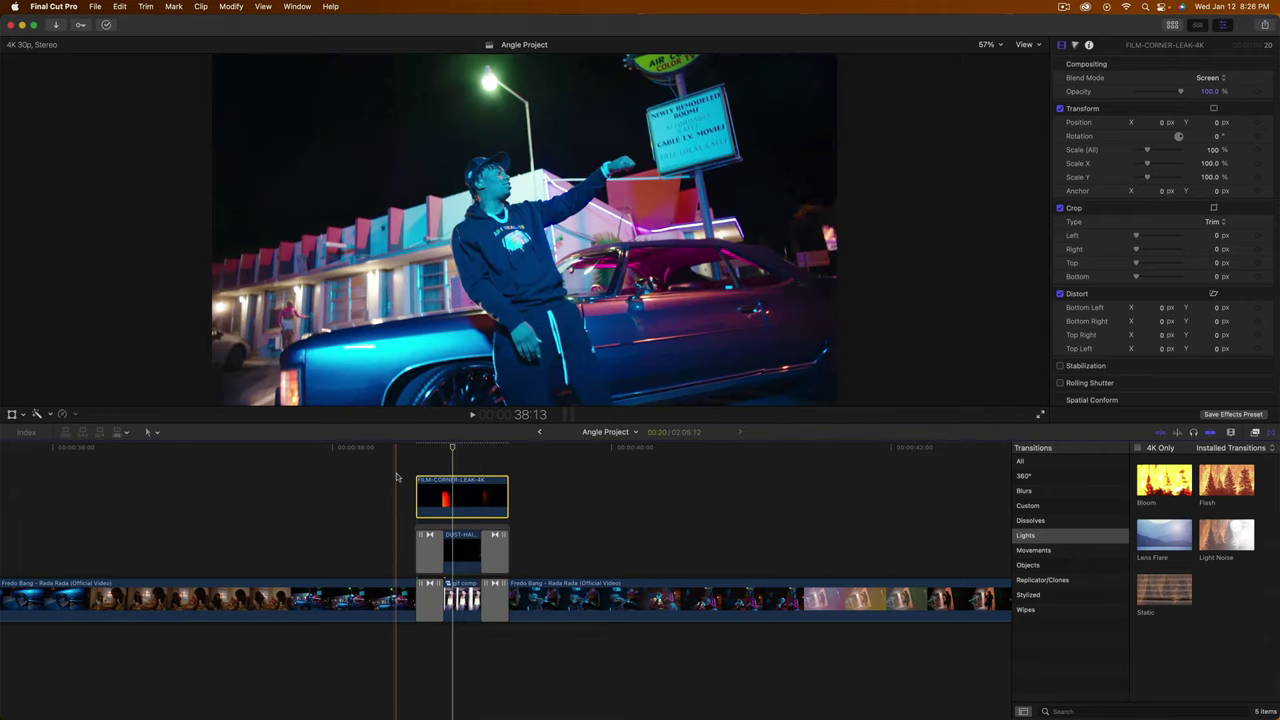
pyautogui.press('space')
pyautogui.press('space')
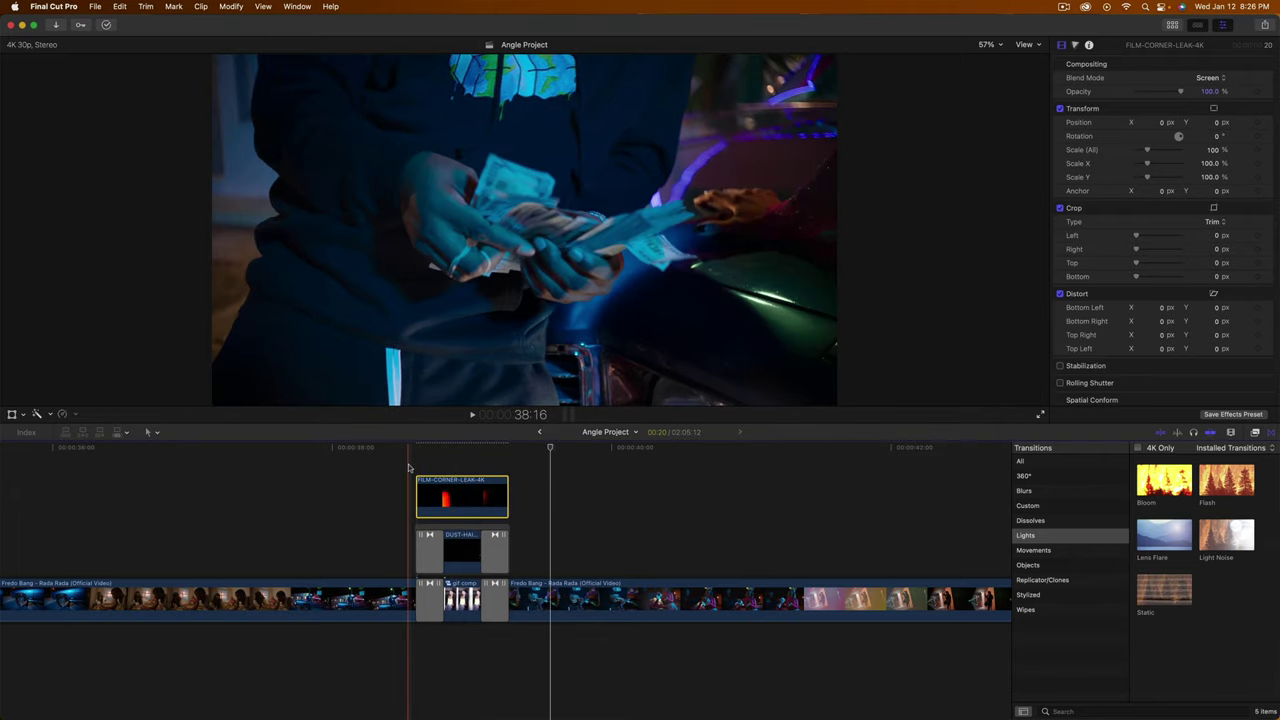
pyautogui.press('super+minus')
pyautogui.press('space')
pyautogui.press('space')
pyautogui.click(463, 448)
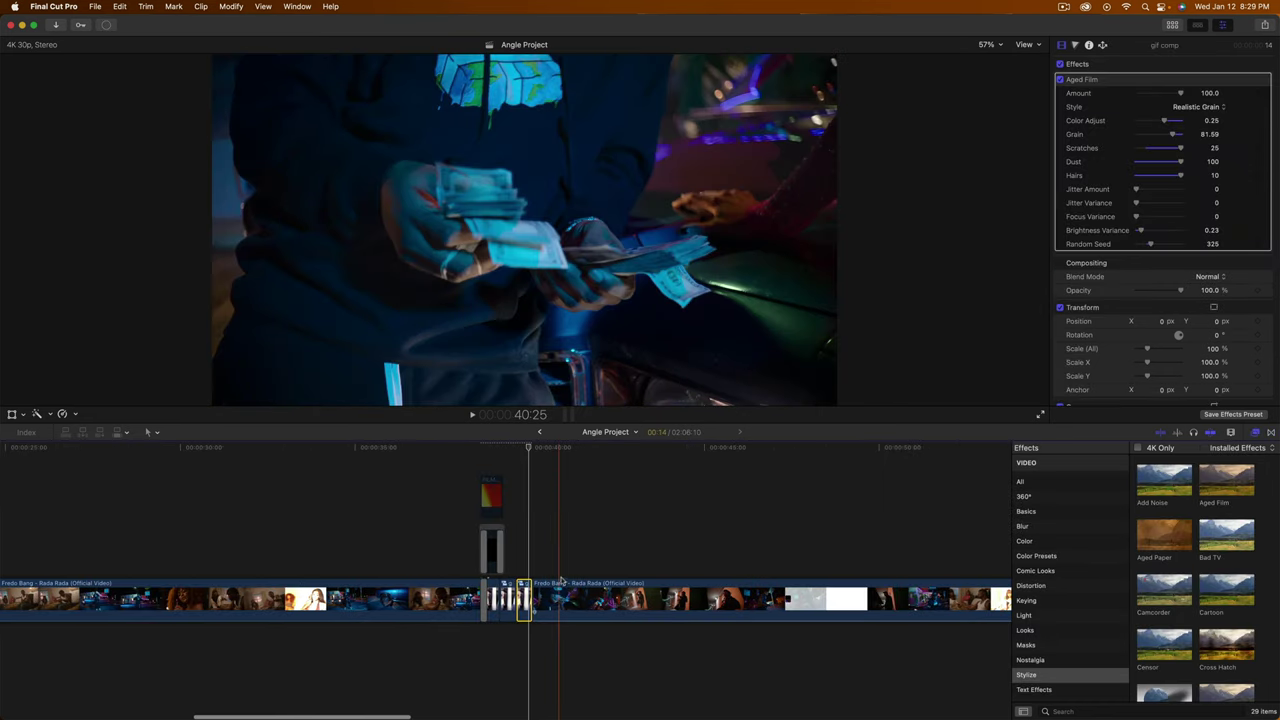
# - Review the gif comp section with its stacked film overlays and hide the Effects browser
pyautogui.moveTo(485, 448); pyautogui.dragTo(461, 459)
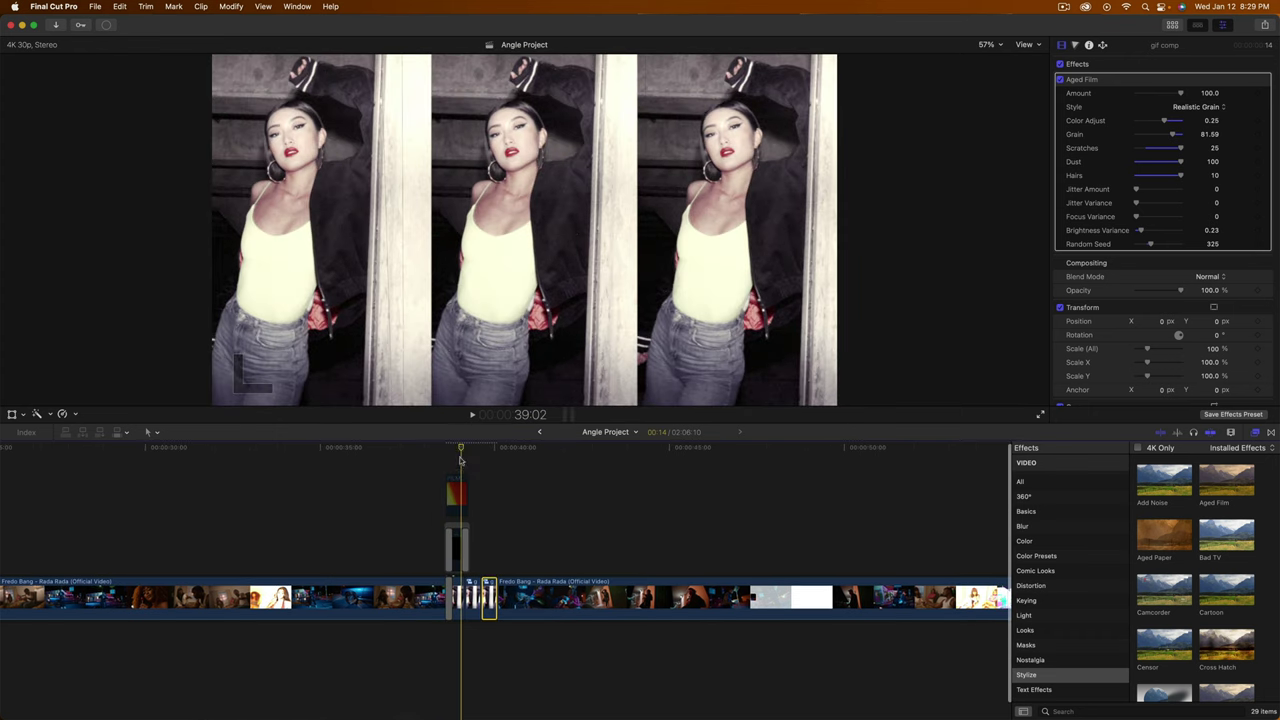
pyautogui.click(455, 490)
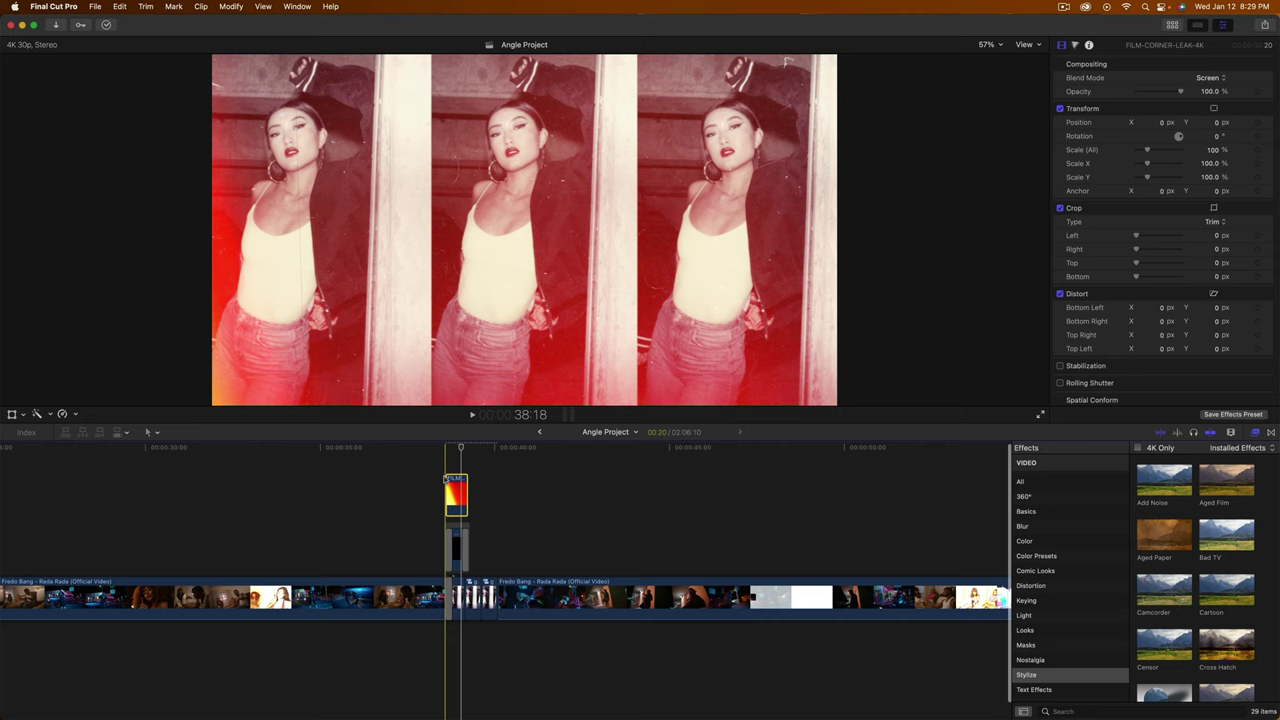
pyautogui.press('space')
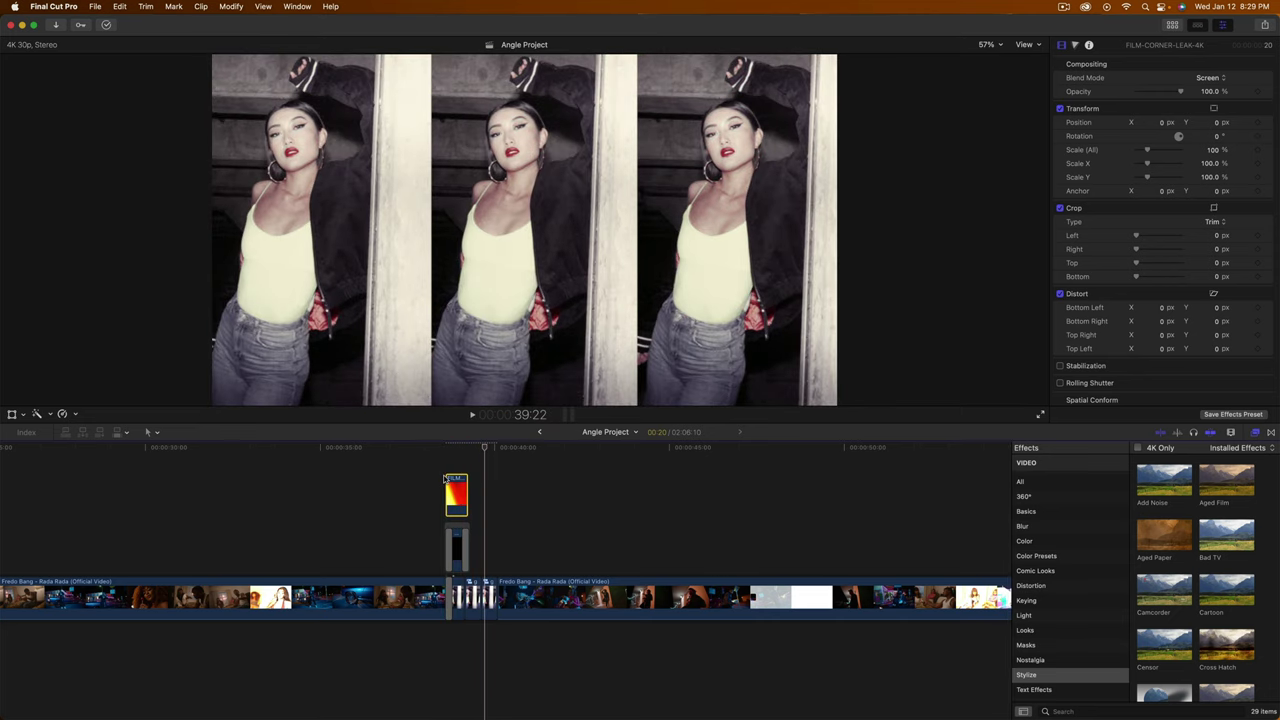
pyautogui.press('super+minus')
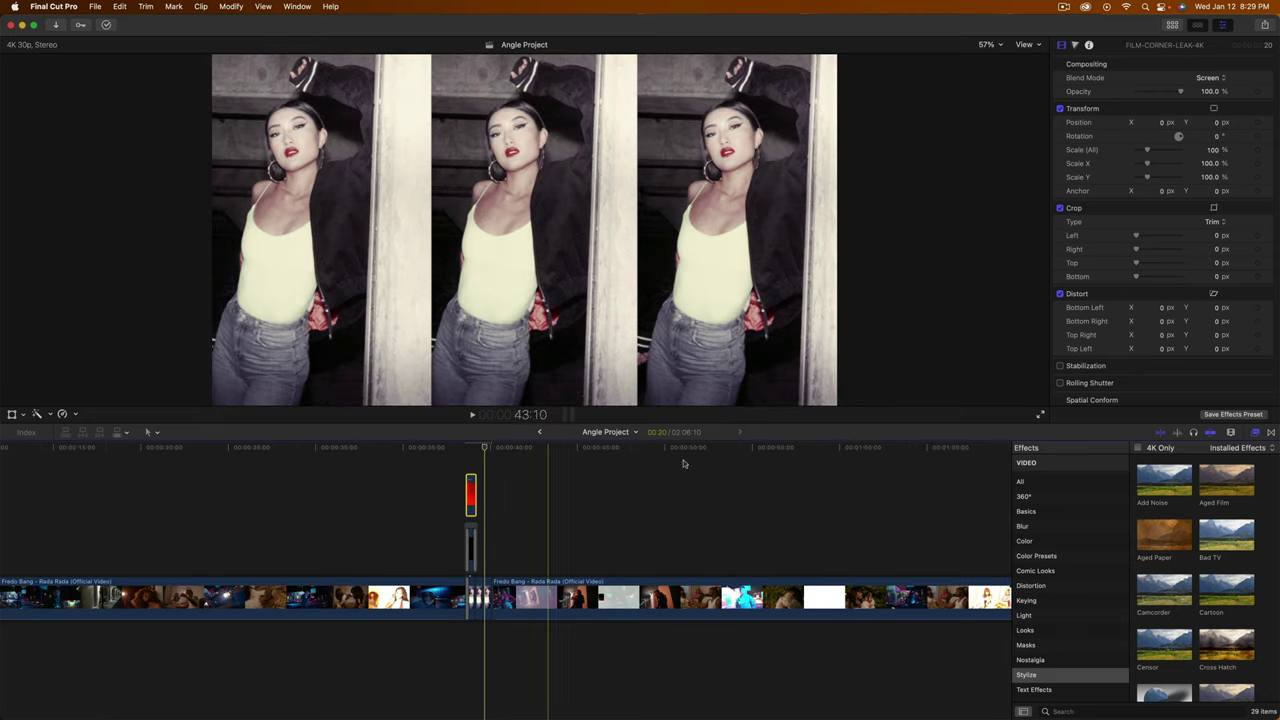
pyautogui.click(1262, 432)
pyautogui.click(549, 450)
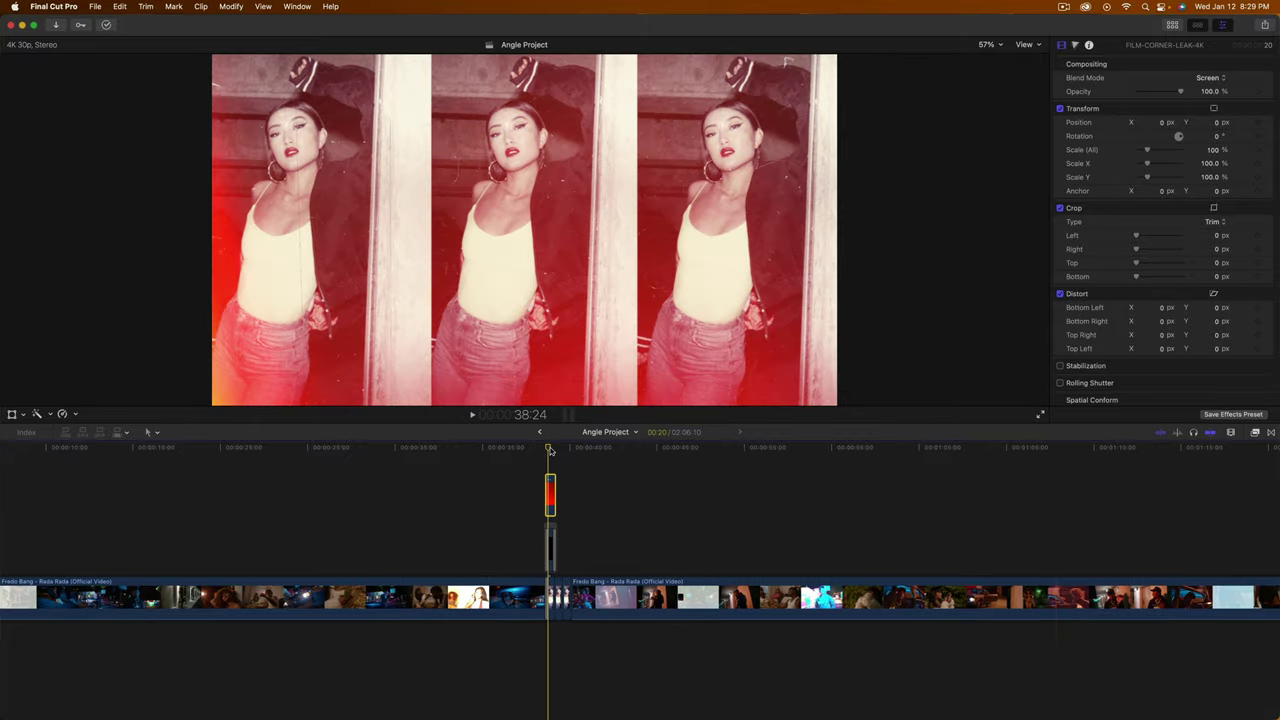